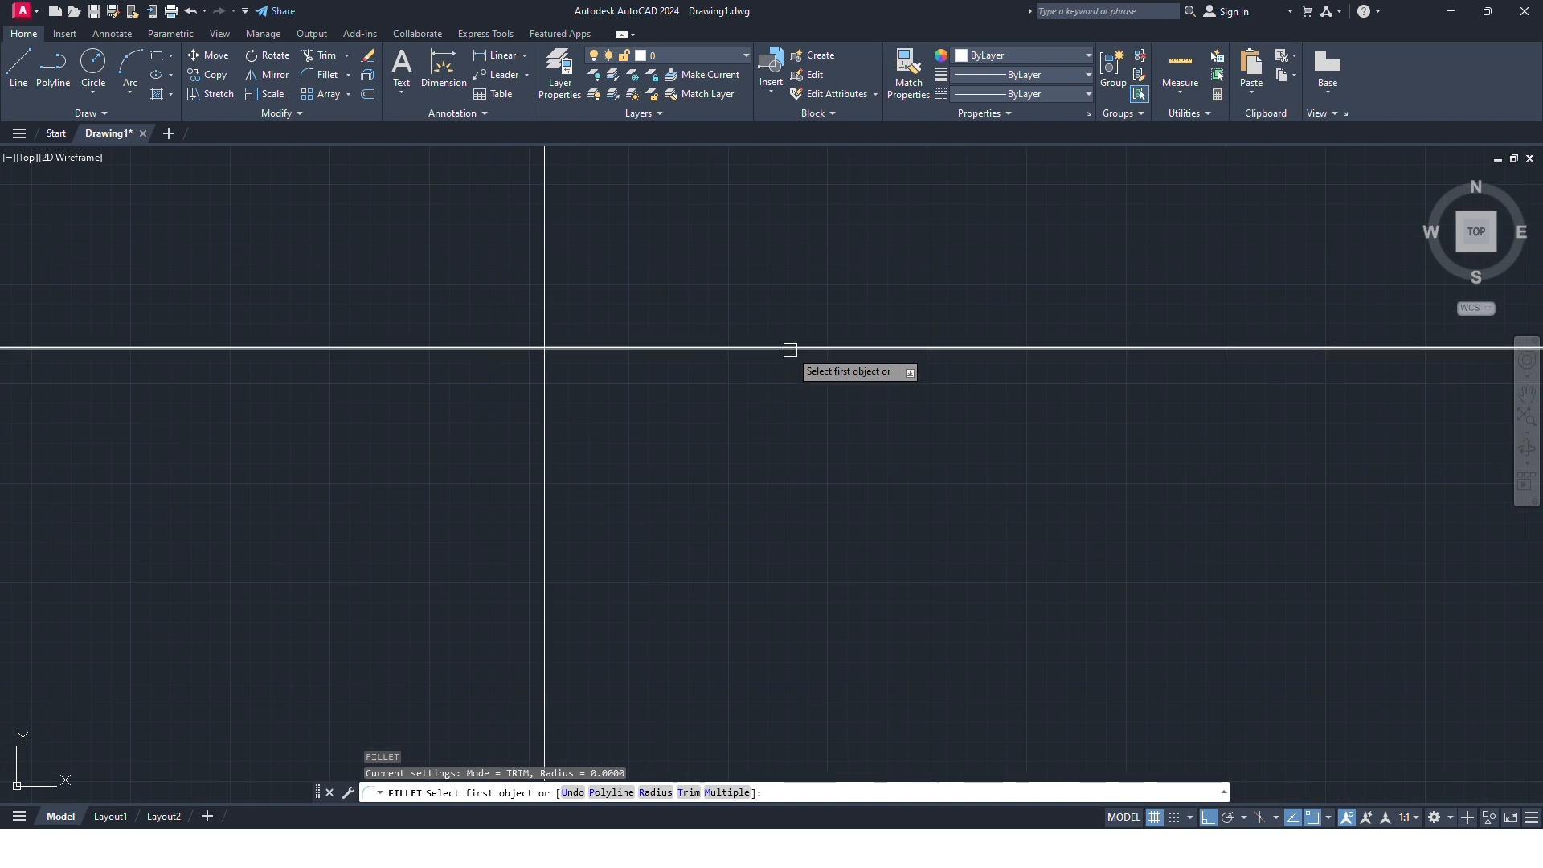
- Fillet the corner between the crossing horizontal and vertical lines with a radius of 15
click(787, 348)
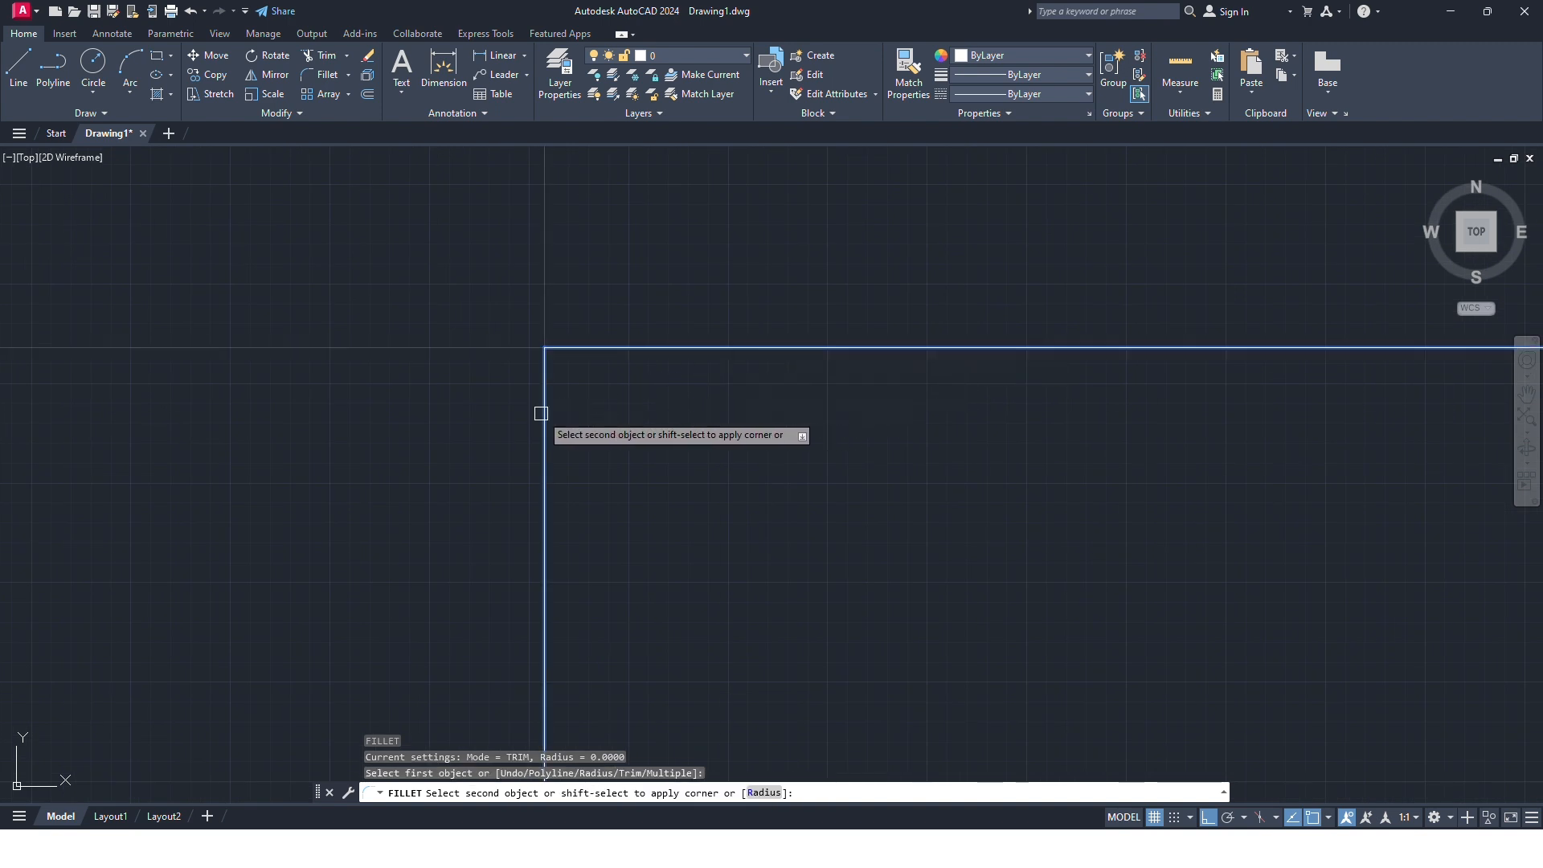
scroll(559, 413, down, 2)
middle_drag(663, 475, 753, 558)
scroll(682, 526, down, 2)
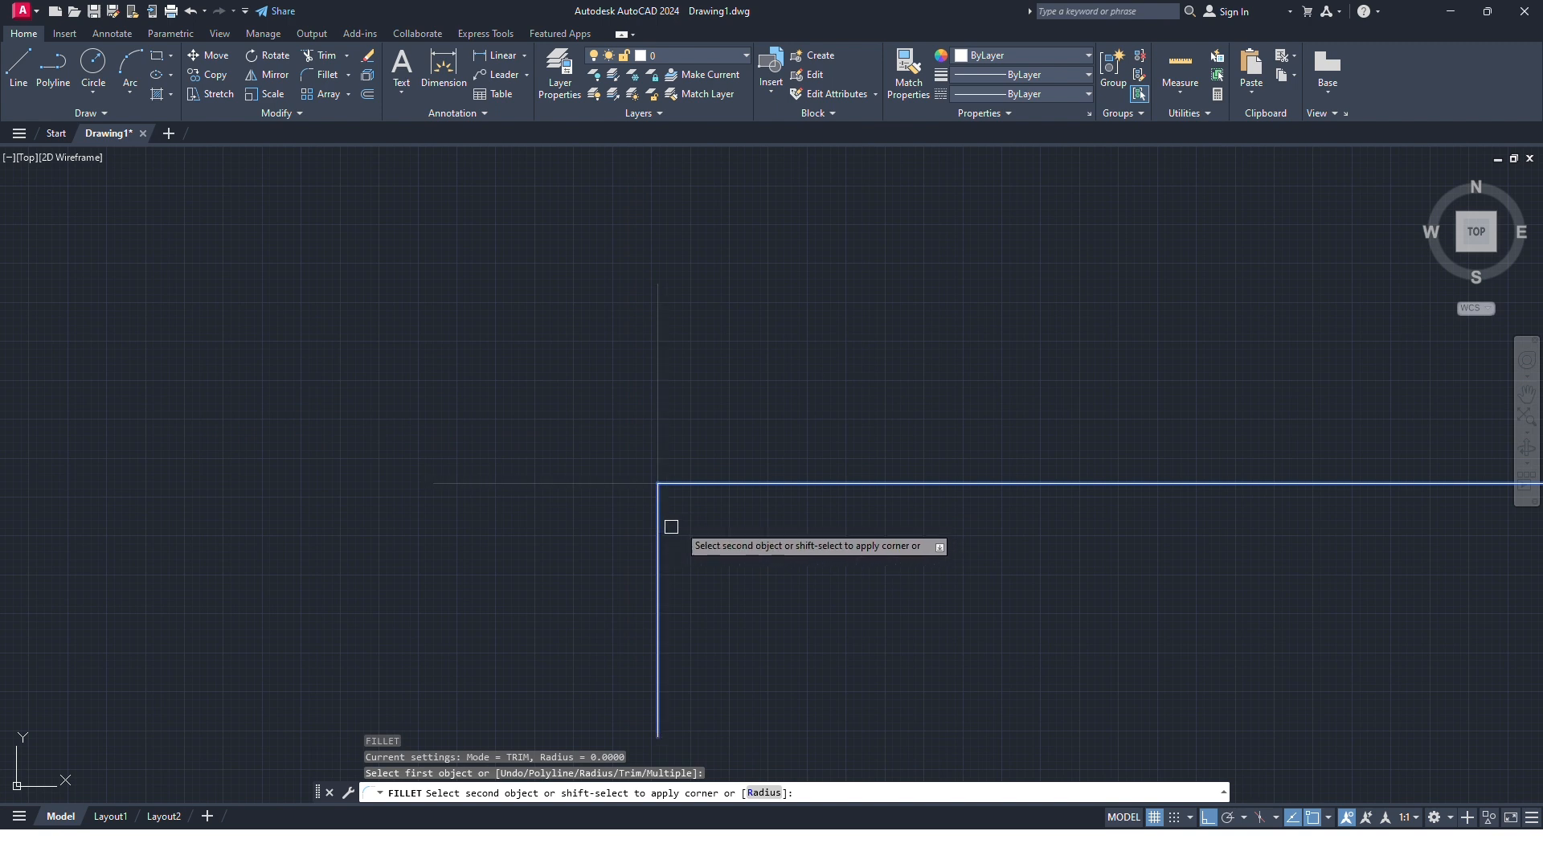
middle_drag(666, 524, 633, 367)
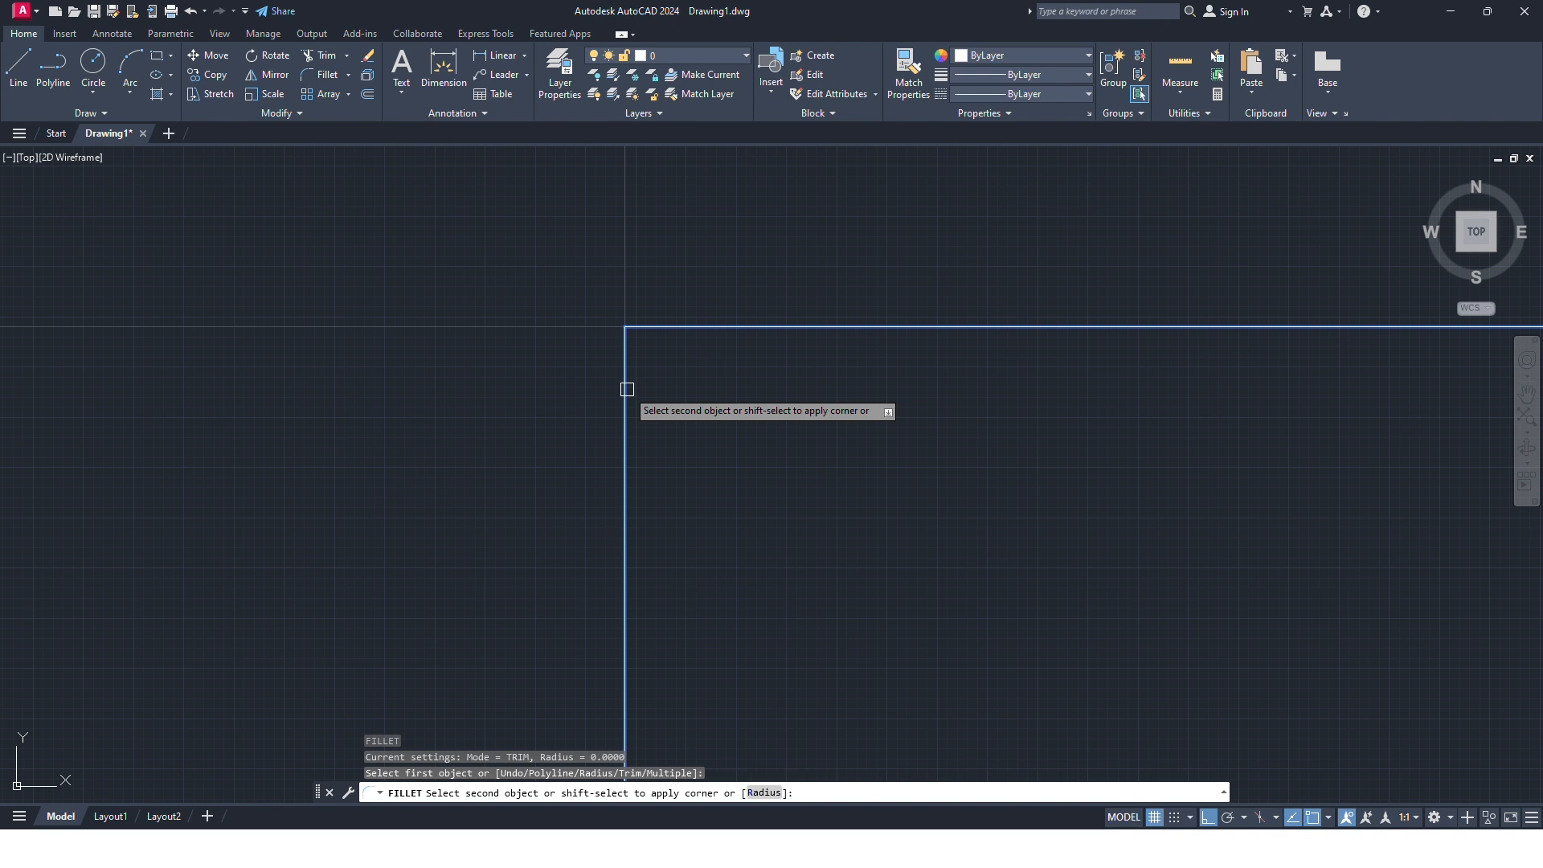
right_click(695, 354)
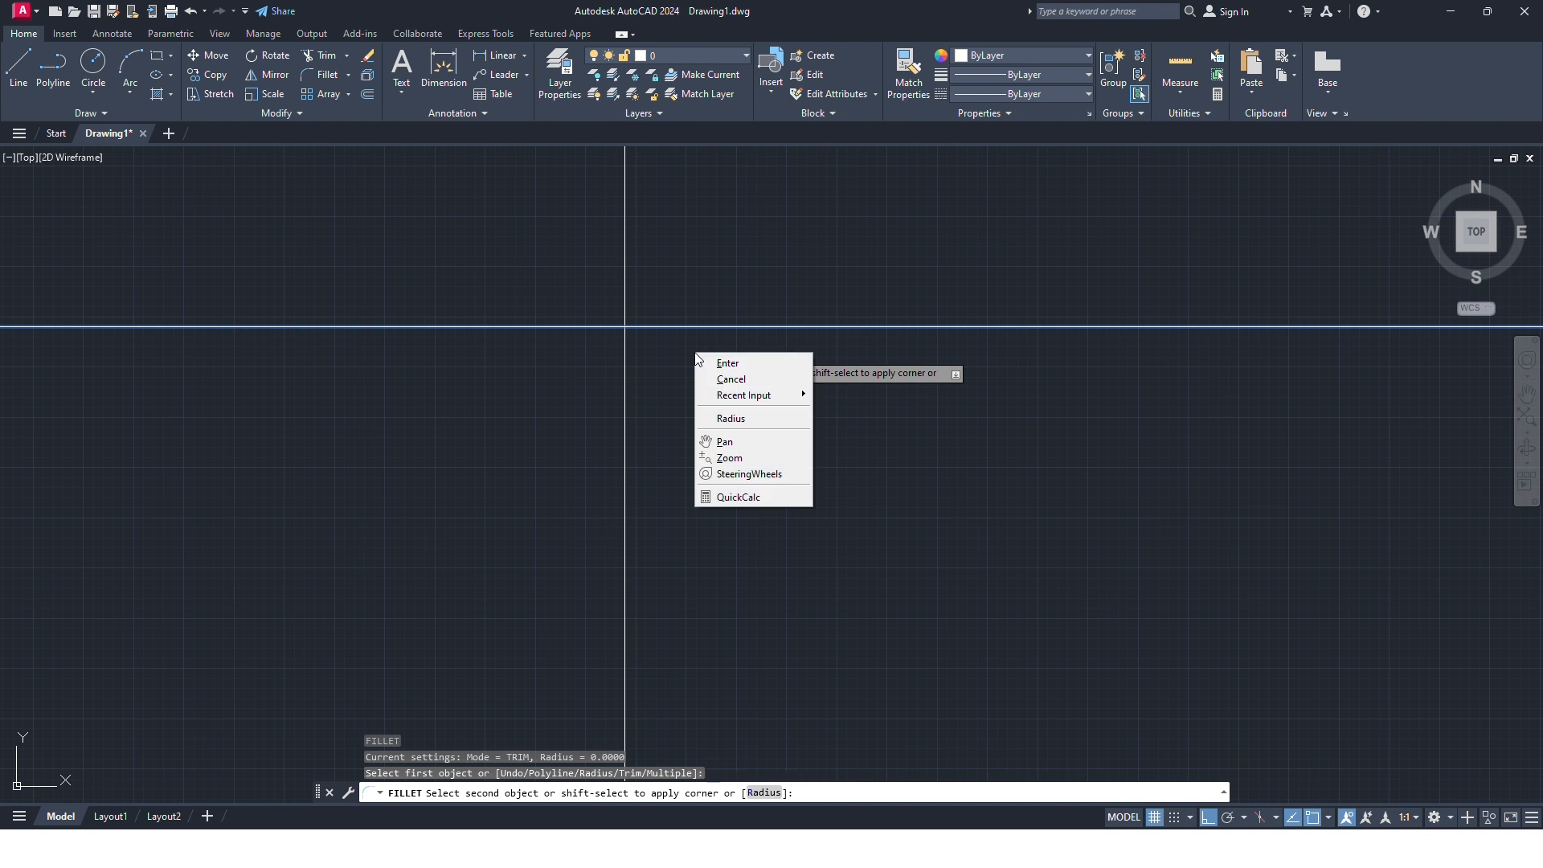
click(731, 419)
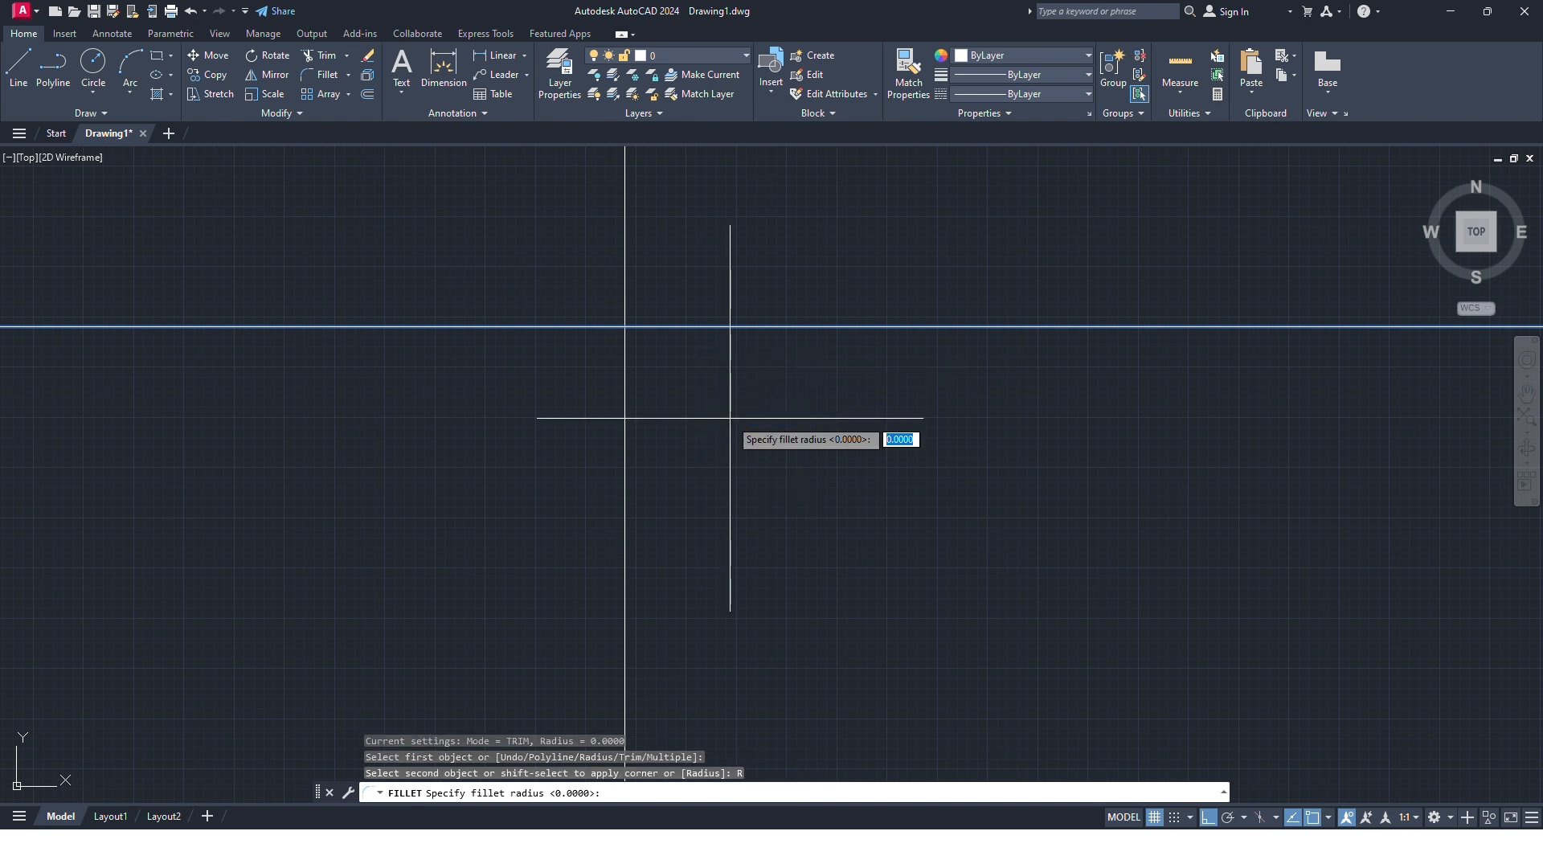
text(15)
key(Return)
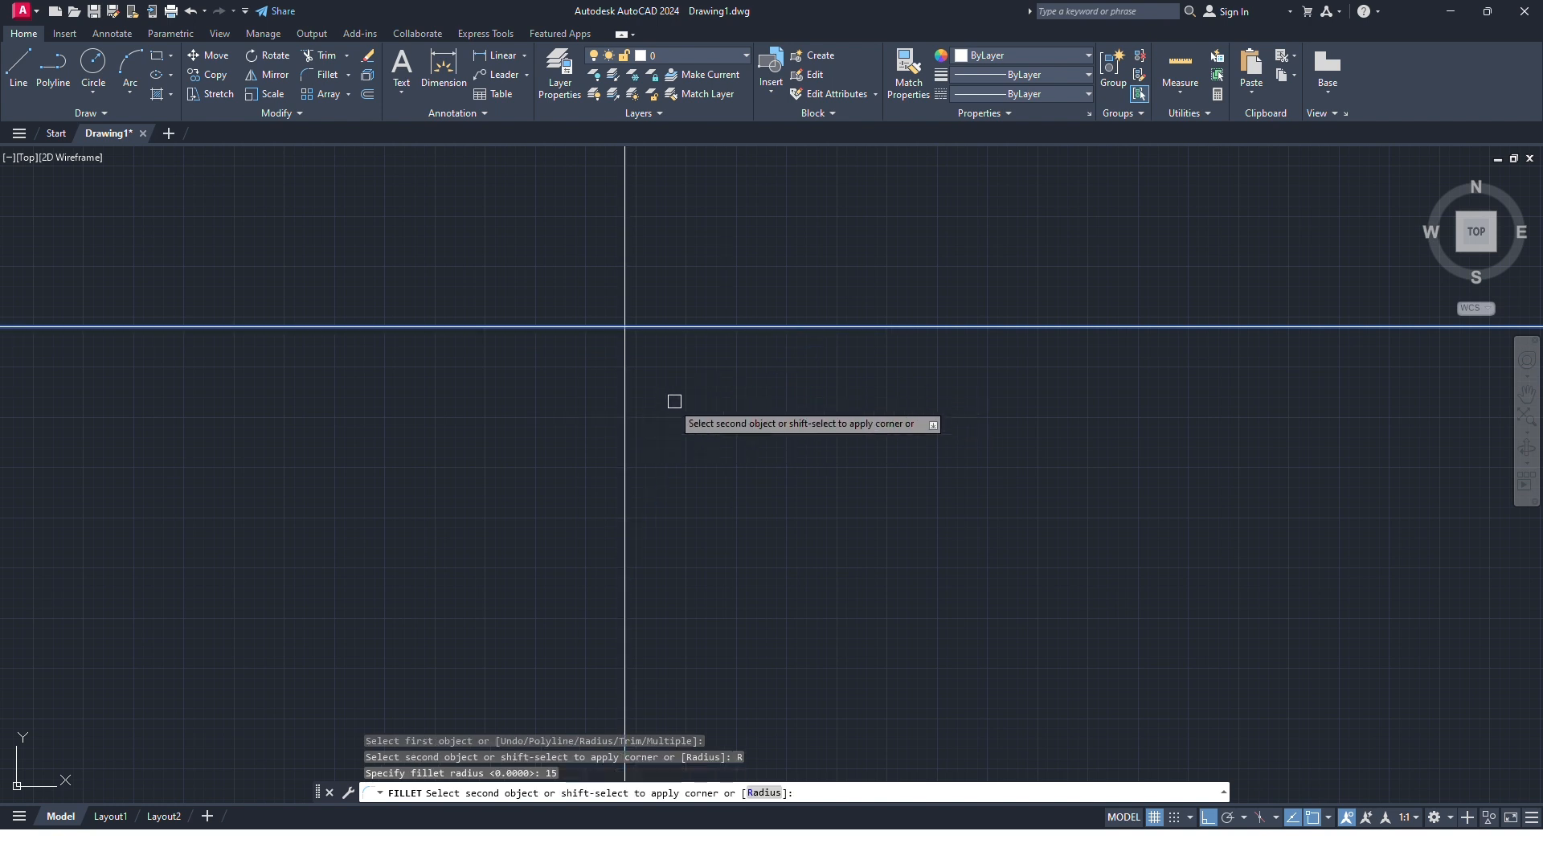
click(626, 434)
scroll(633, 428, down, 5)
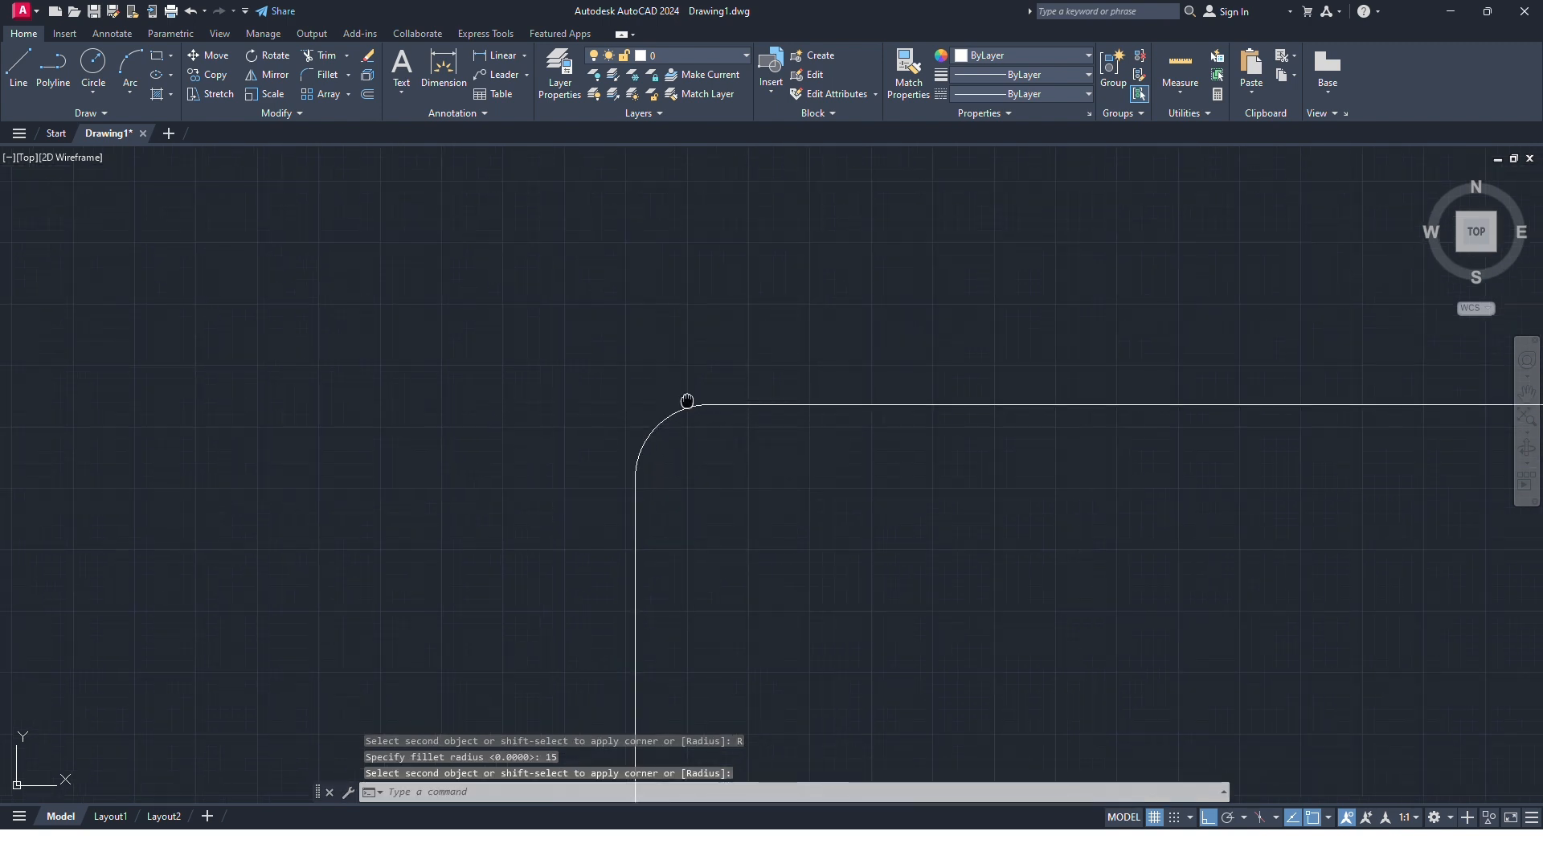
- Explode the leftmost tilted rectangle in the row into separate lines
middle_drag(685, 400, 498, 380)
scroll(498, 381, down, 4)
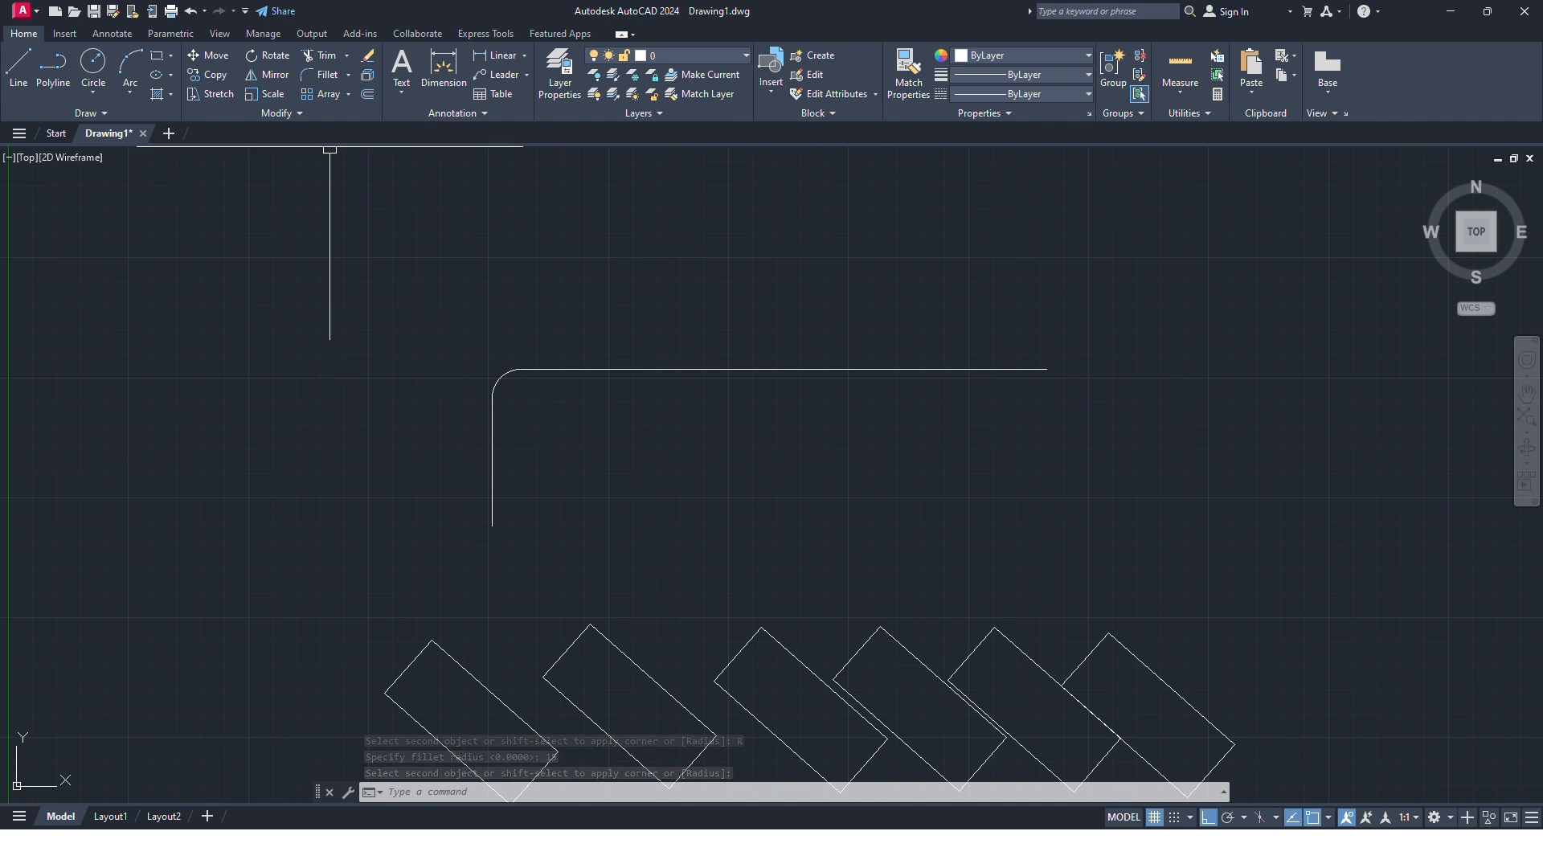
middle_drag(595, 590, 533, 432)
middle_drag(459, 556, 710, 451)
scroll(586, 462, up, 4)
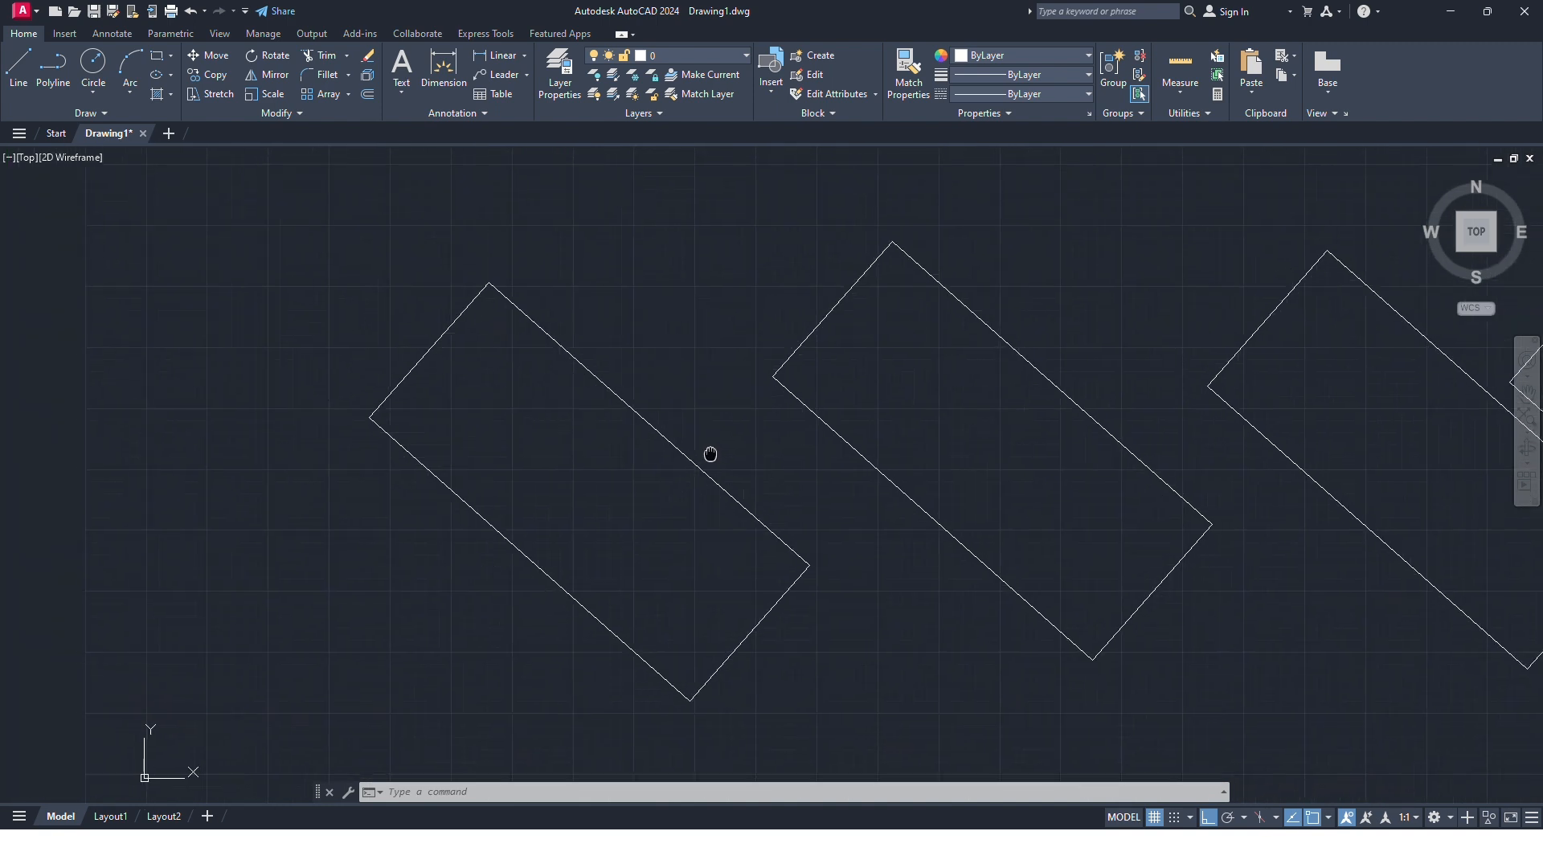
scroll(657, 399, down, 2)
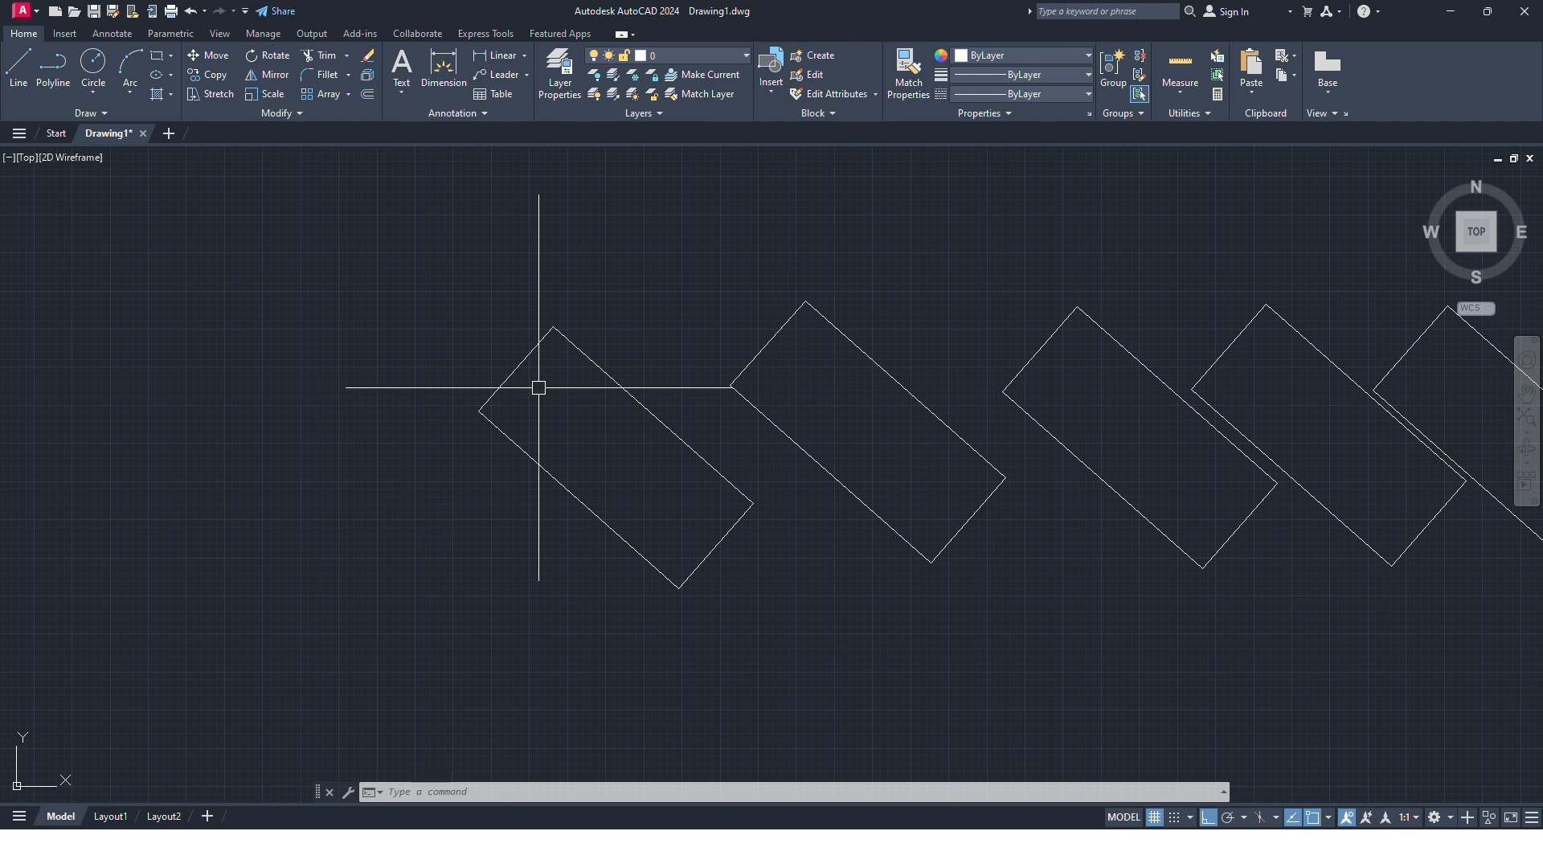
scroll(547, 384, up, 3)
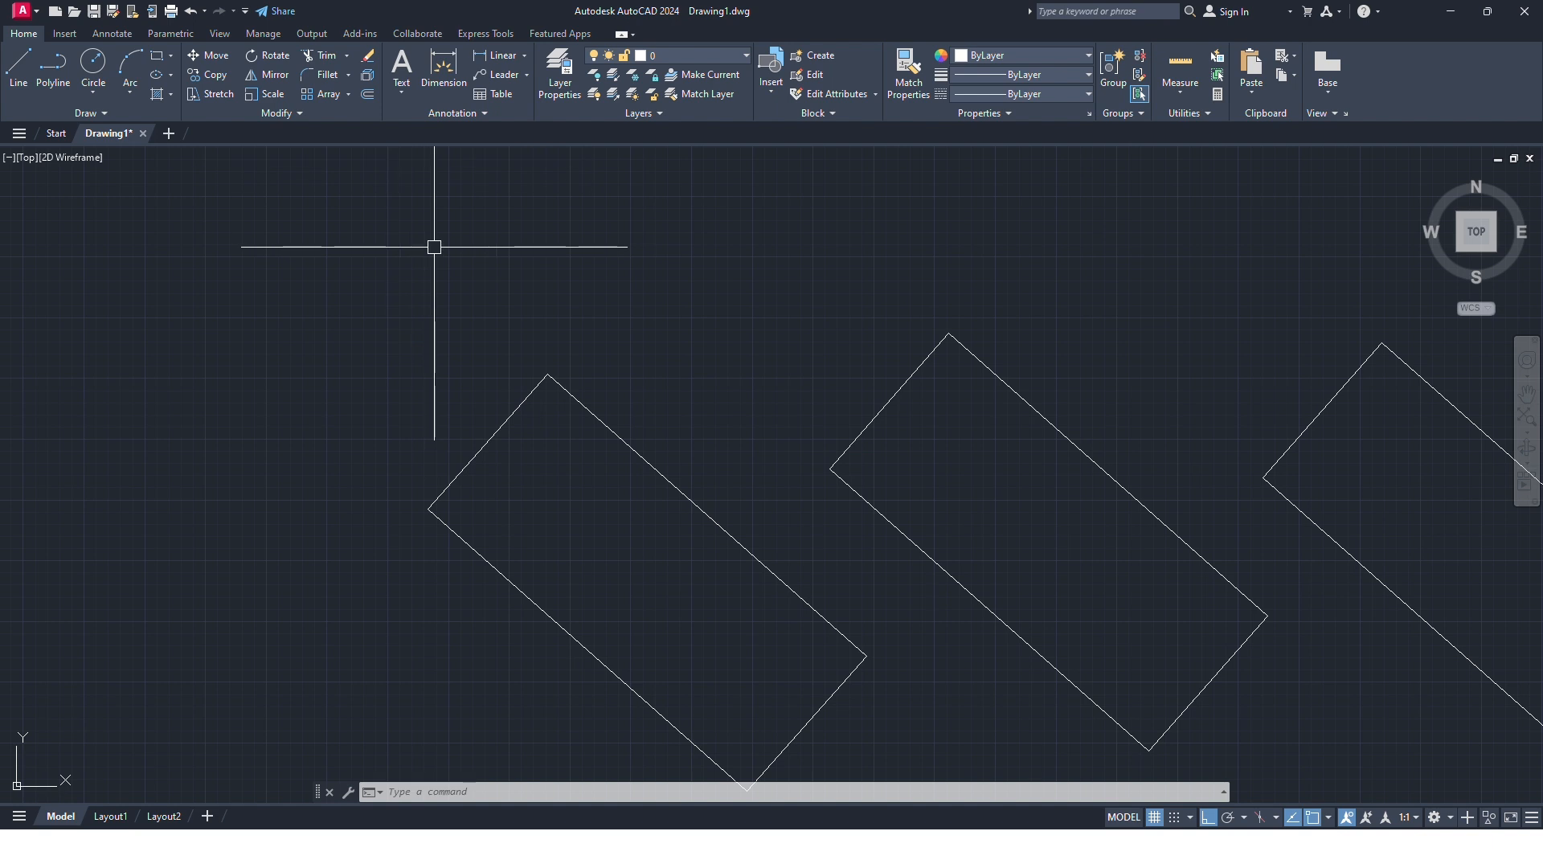
text(x)
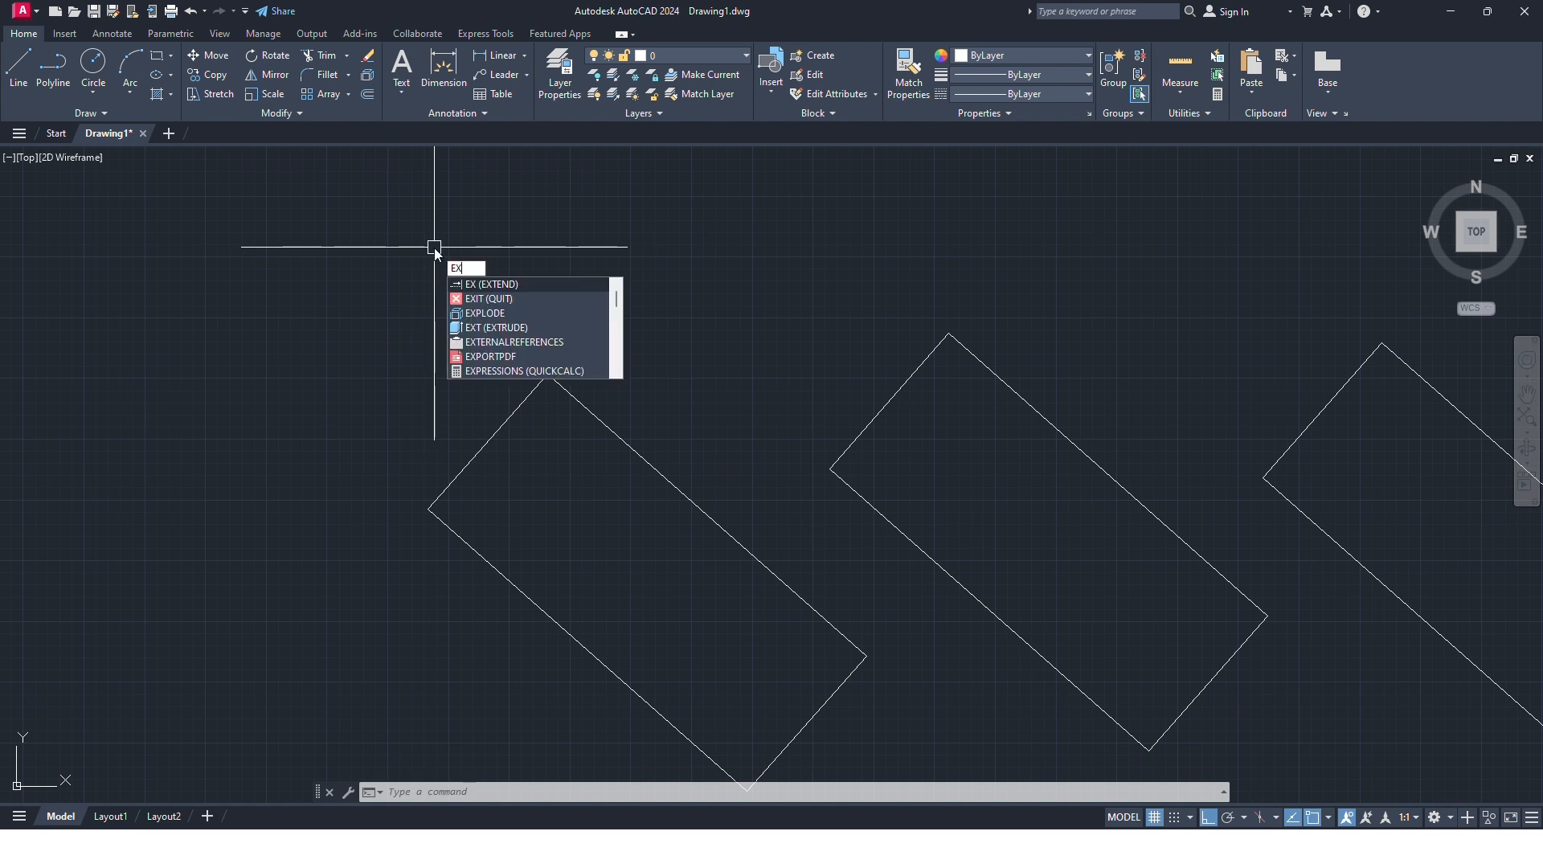
text(p)
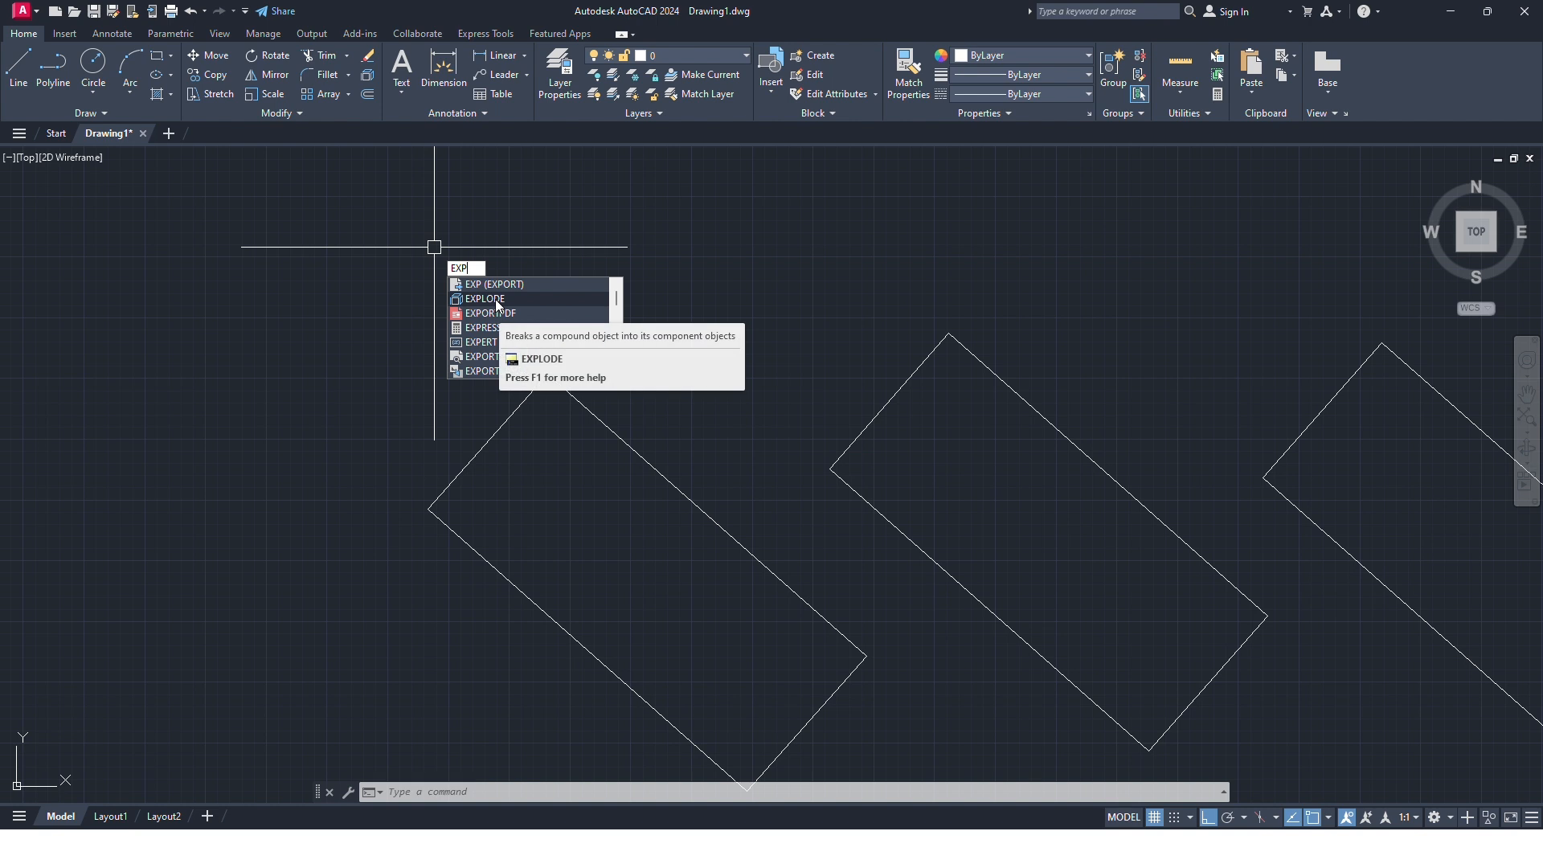
click(495, 299)
middle_drag(604, 423, 608, 352)
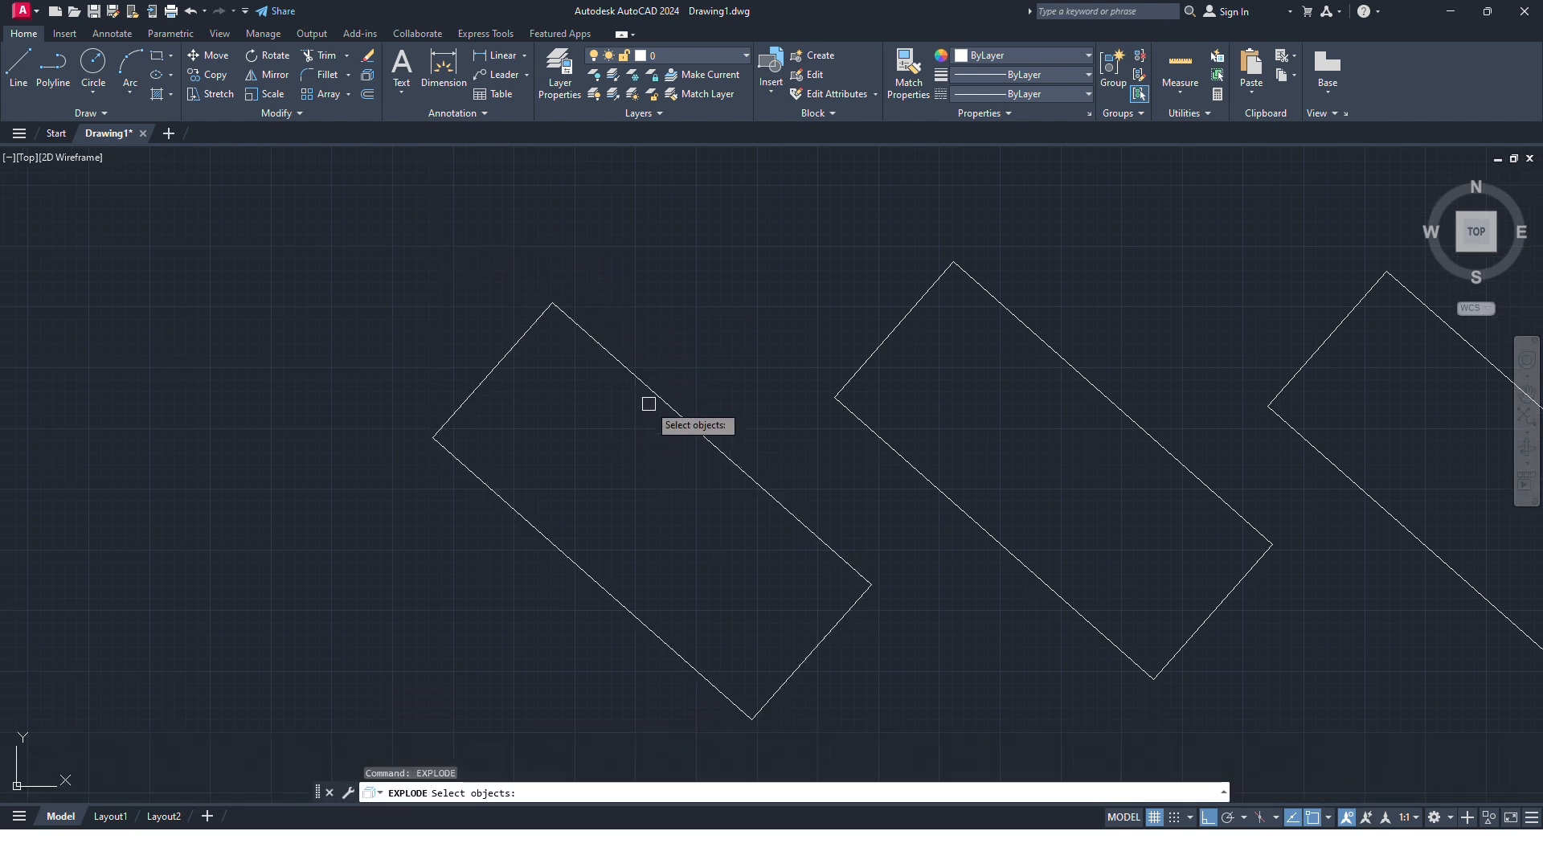
click(639, 377)
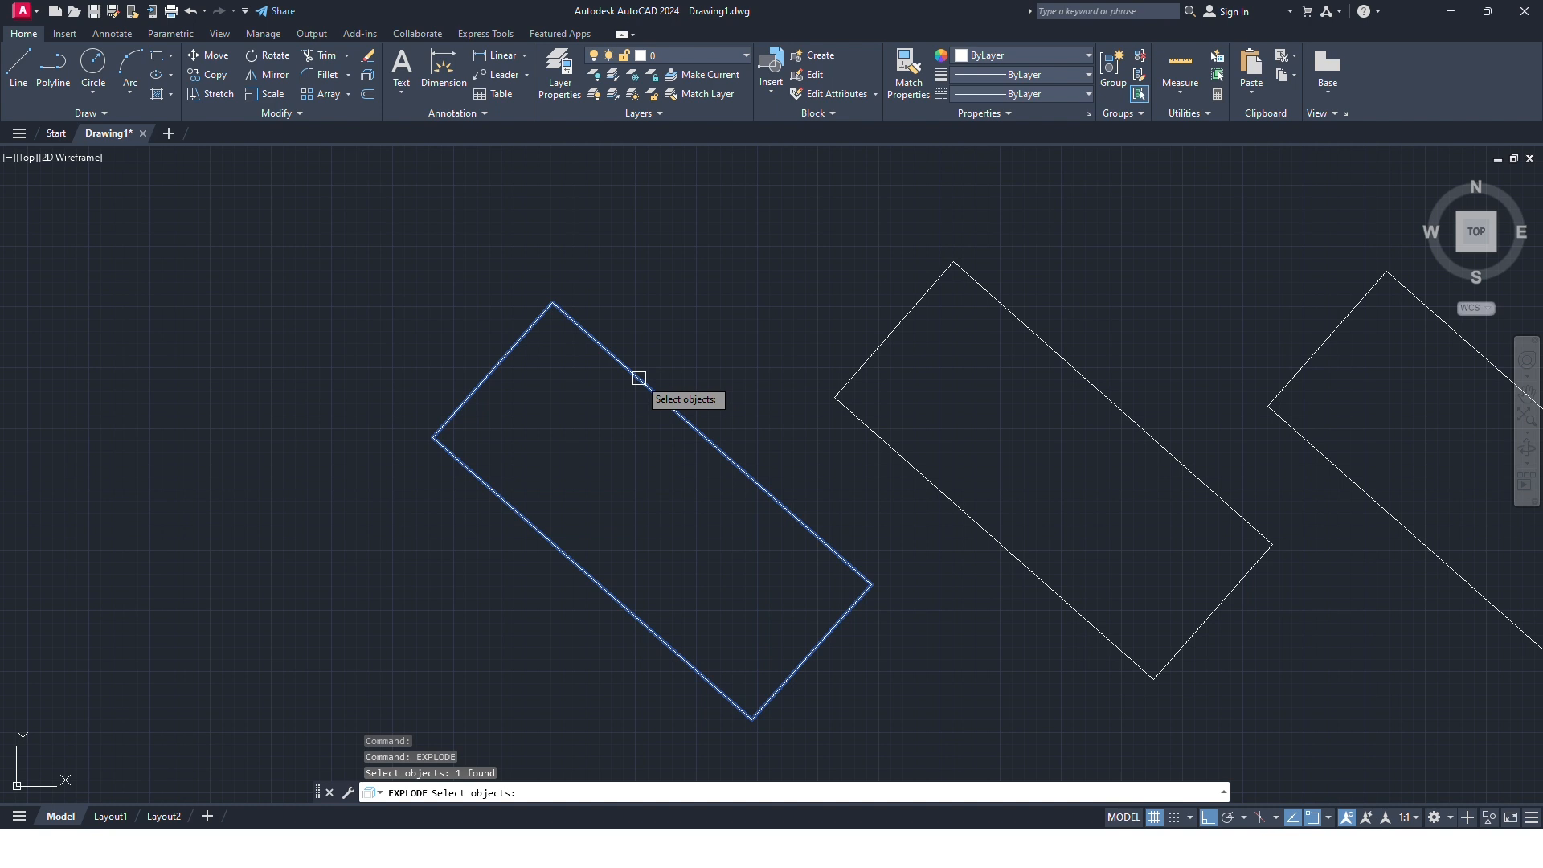
key(Return)
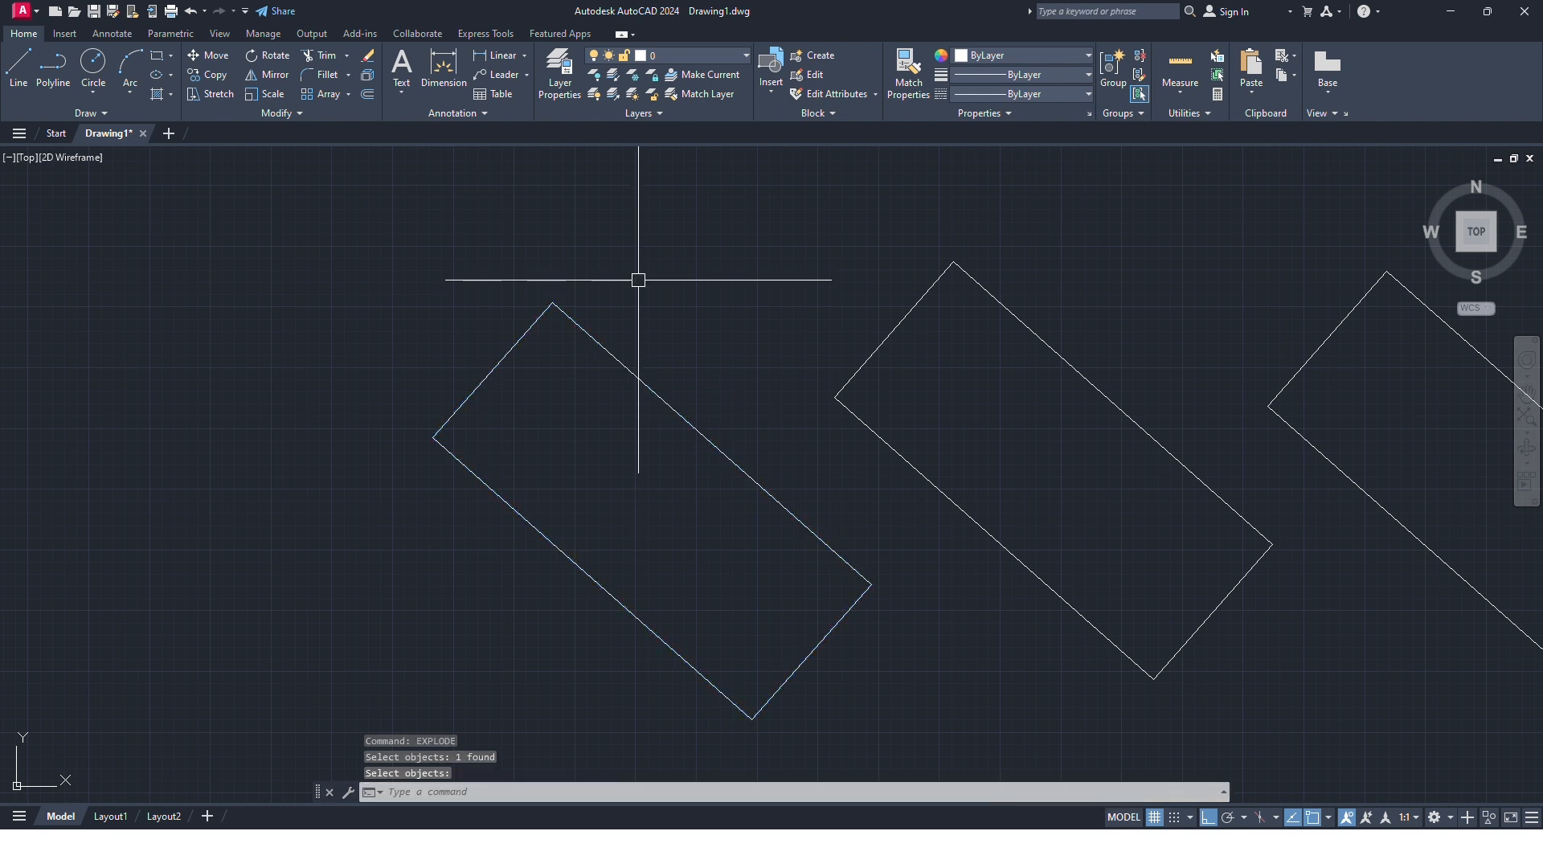
- Select the exploded rectangle's sides one by one to check that they are separate, and clear the selection
click(573, 319)
click(521, 337)
click(523, 518)
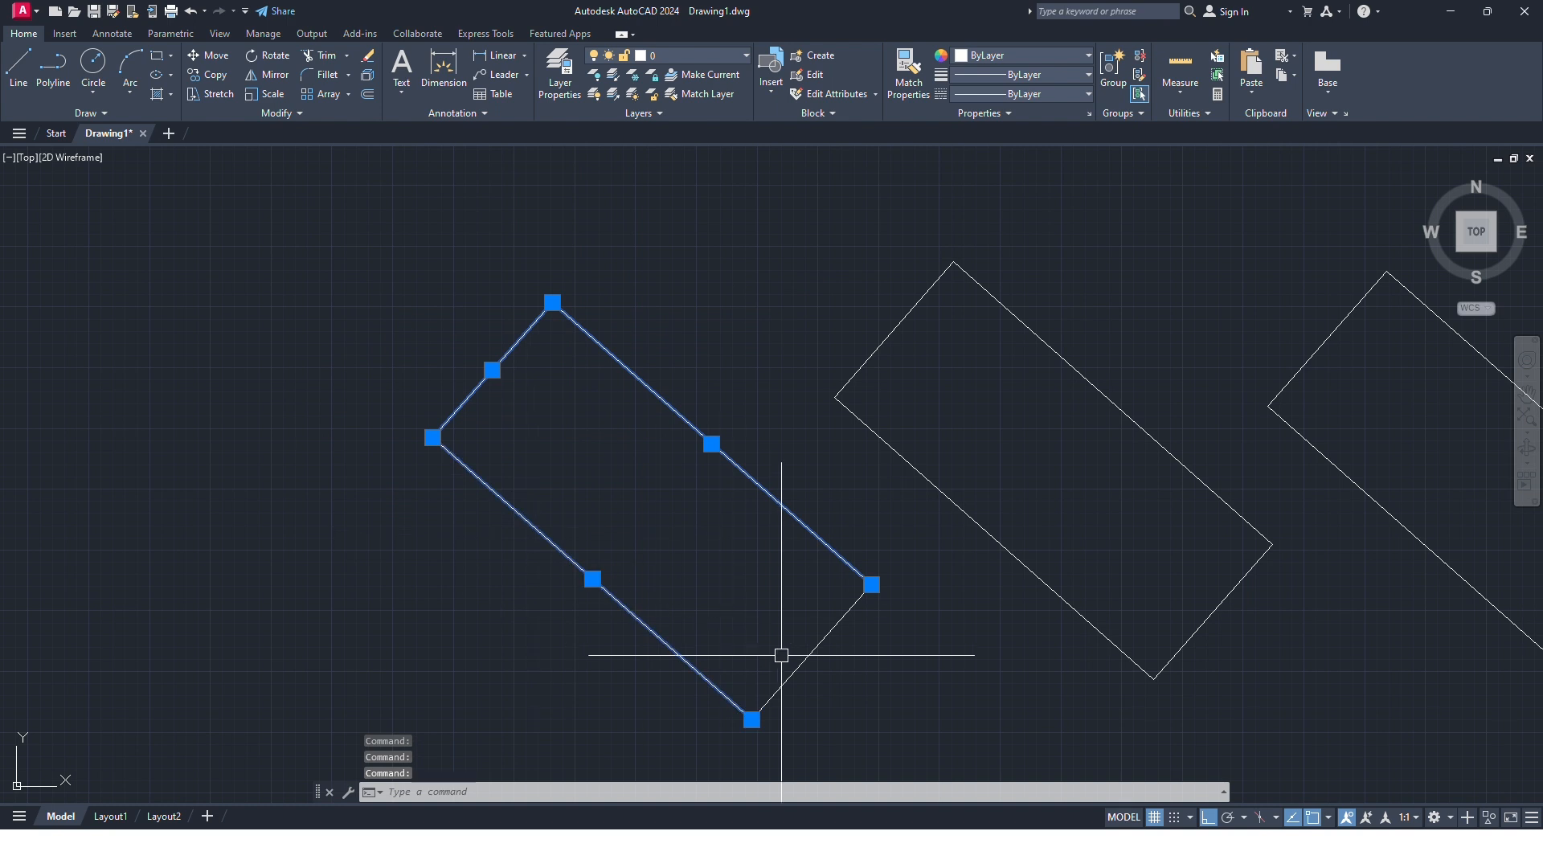
click(805, 658)
key(Escape)
- Draw a wide horizontal rectangle up and to the right of the filleted lines, with its first corner at about 721, 615
scroll(619, 450, down, 3)
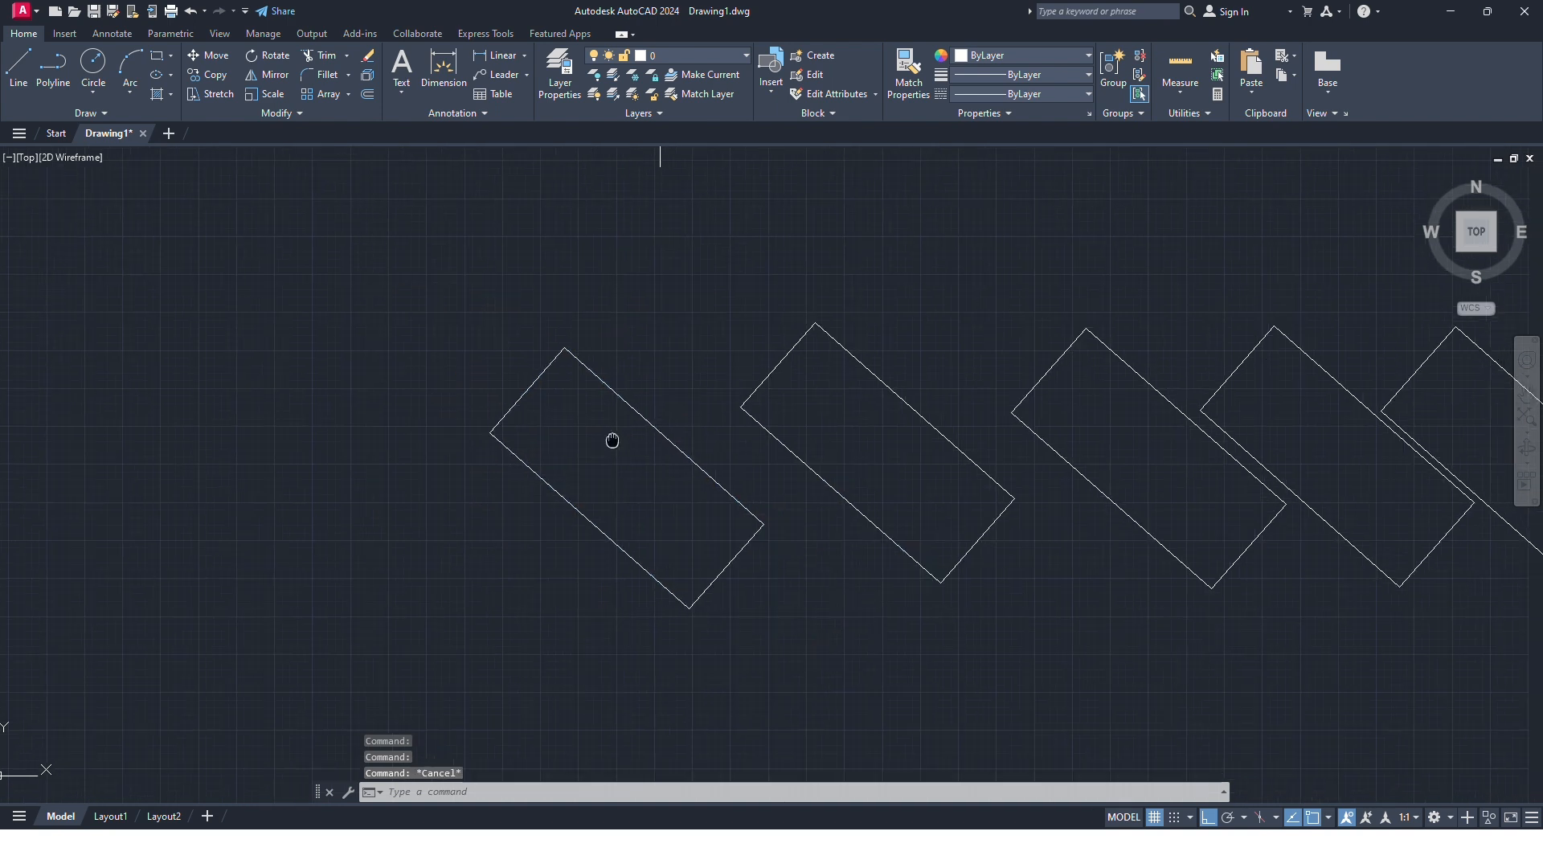
scroll(425, 203, down, 4)
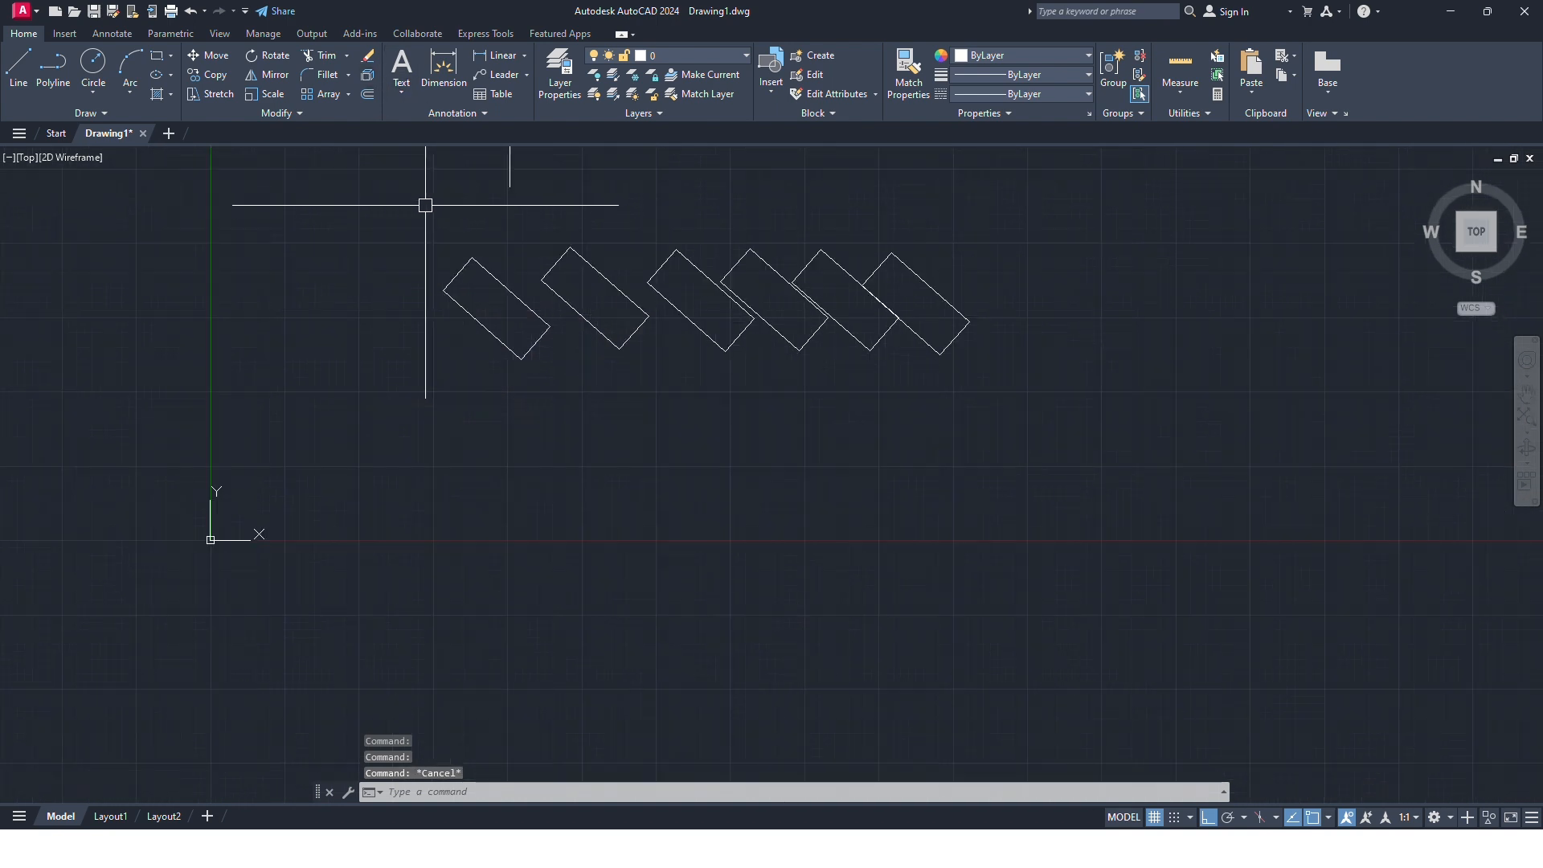
middle_drag(426, 205, 447, 314)
middle_drag(508, 231, 402, 393)
scroll(508, 389, down, 4)
middle_drag(680, 342, 492, 434)
scroll(549, 376, up, 2)
text(rec)
key(Return)
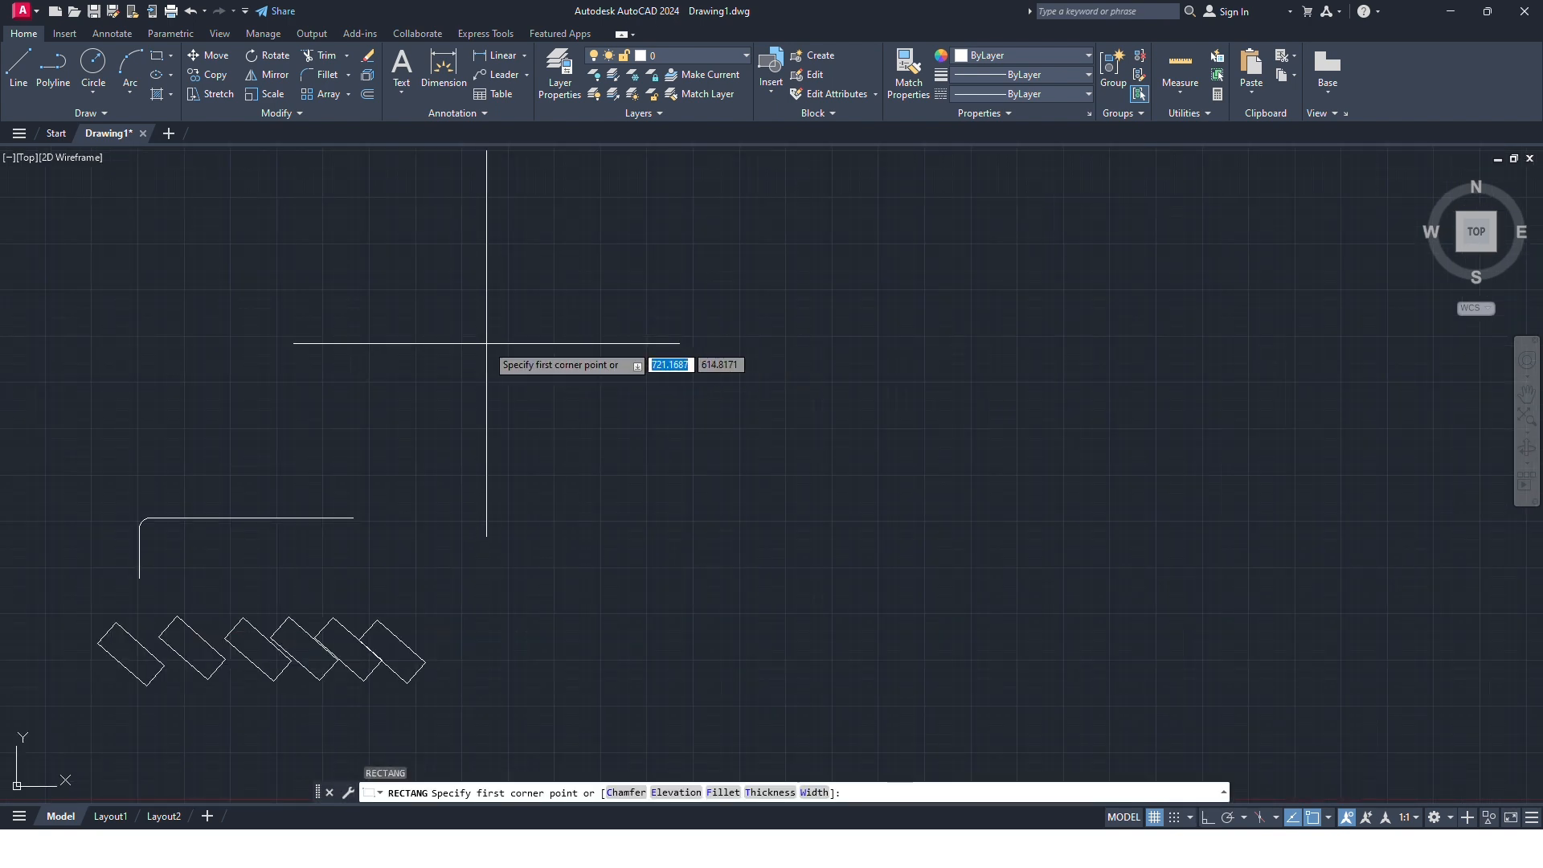
click(486, 344)
click(796, 447)
- Stretch the new rectangle's right end horizontally outward from its lower-right corner to about twice the original length
scroll(602, 337, up, 2)
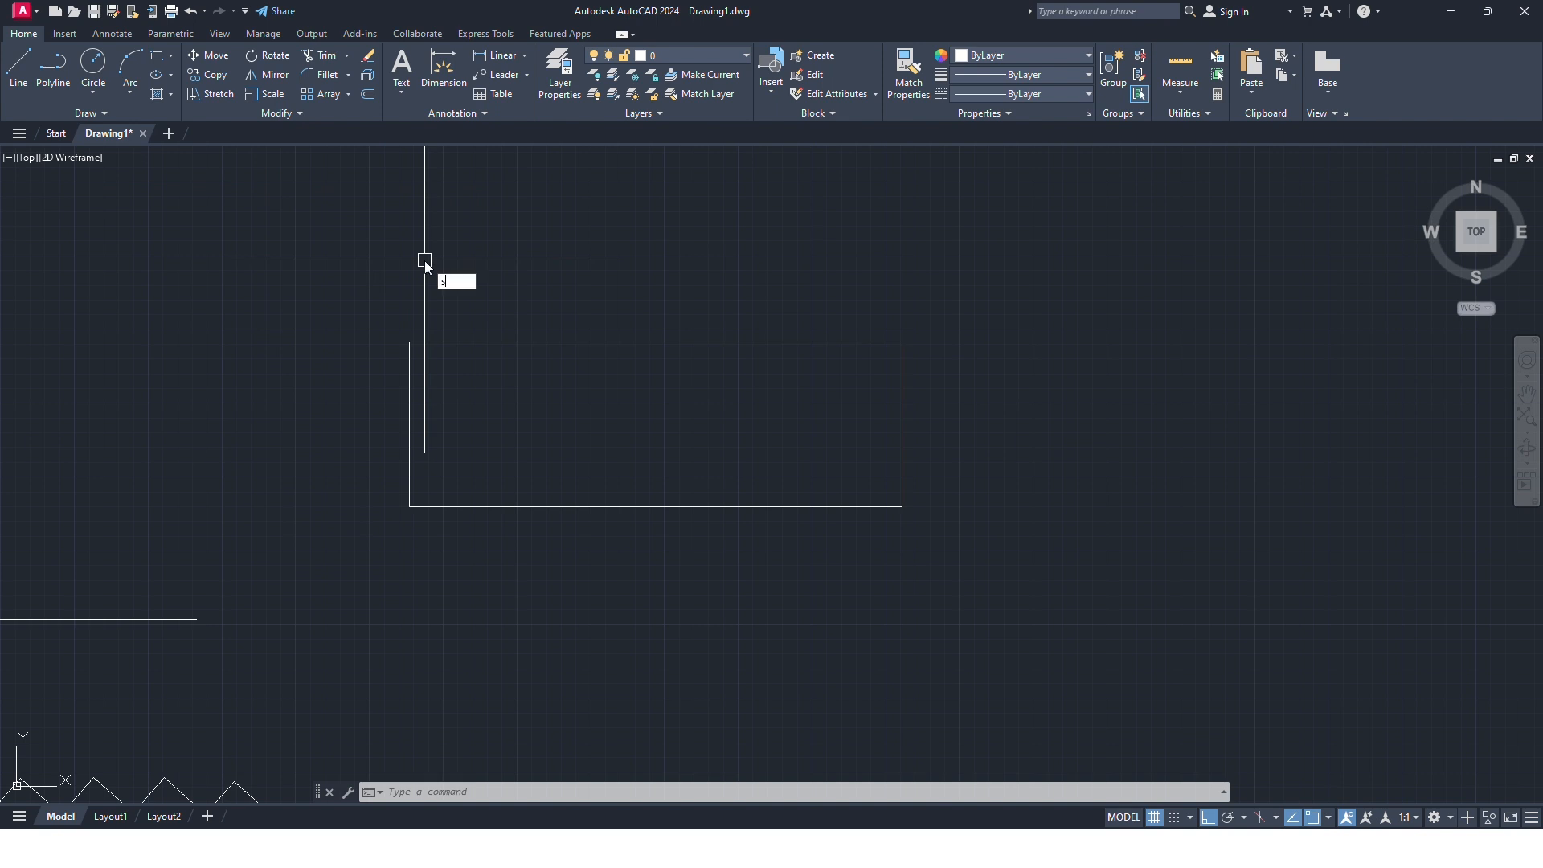
text(r)
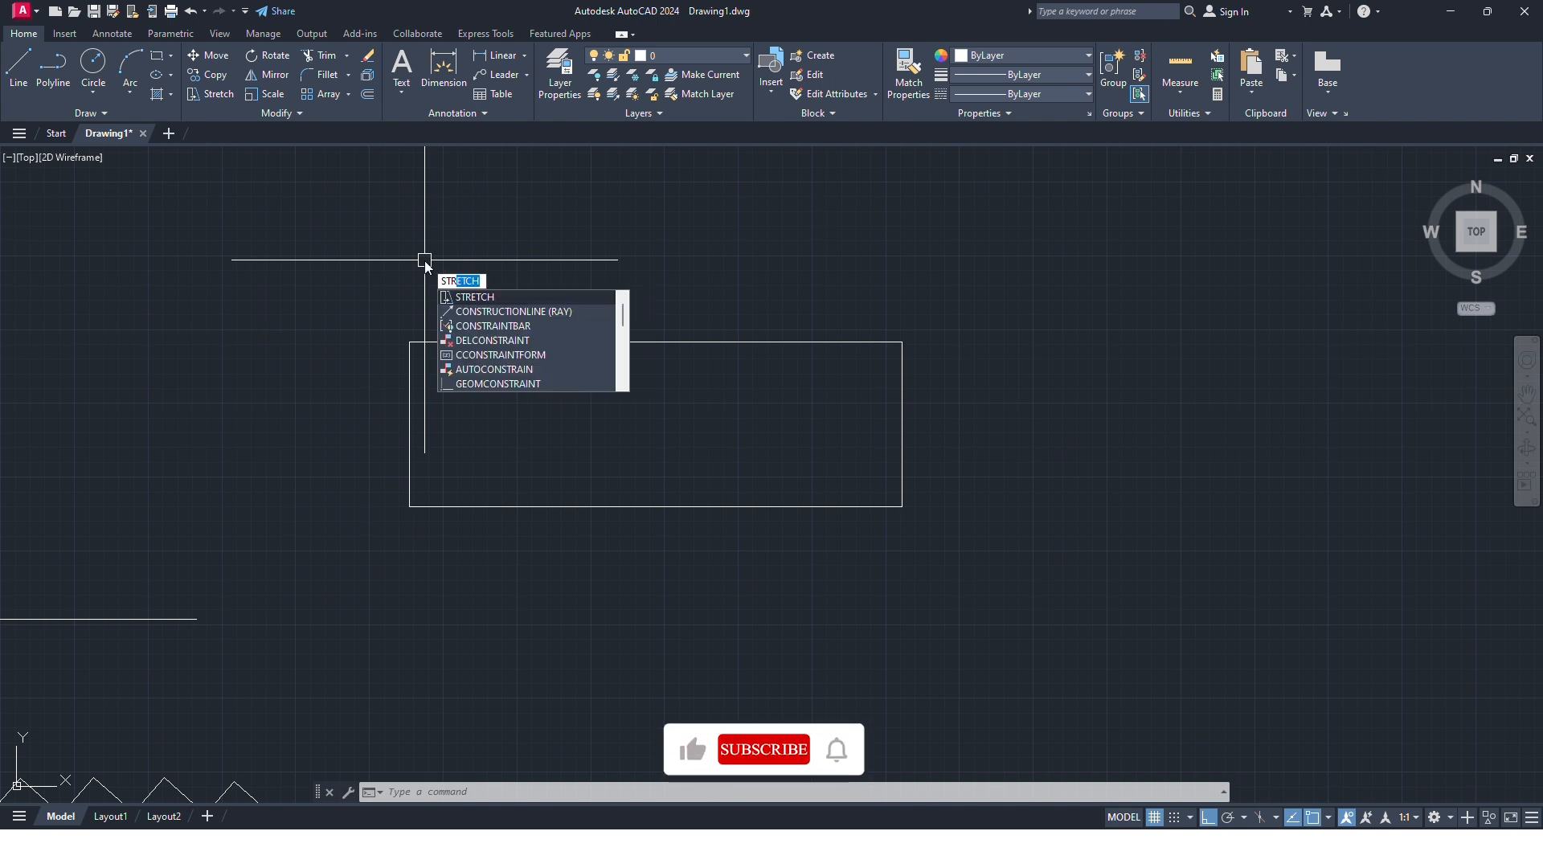
key(Return)
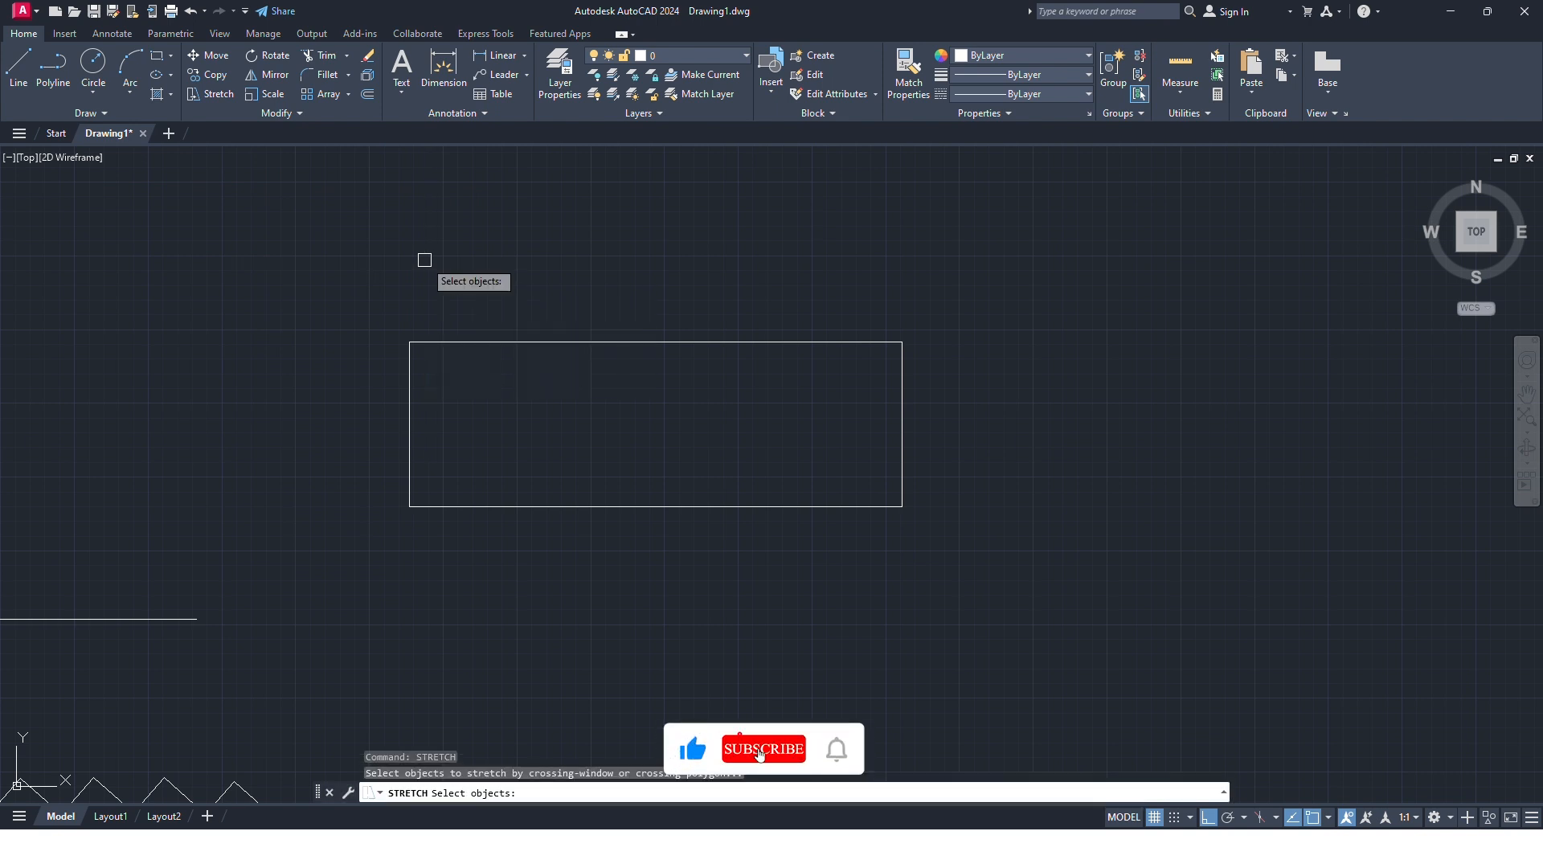
click(934, 281)
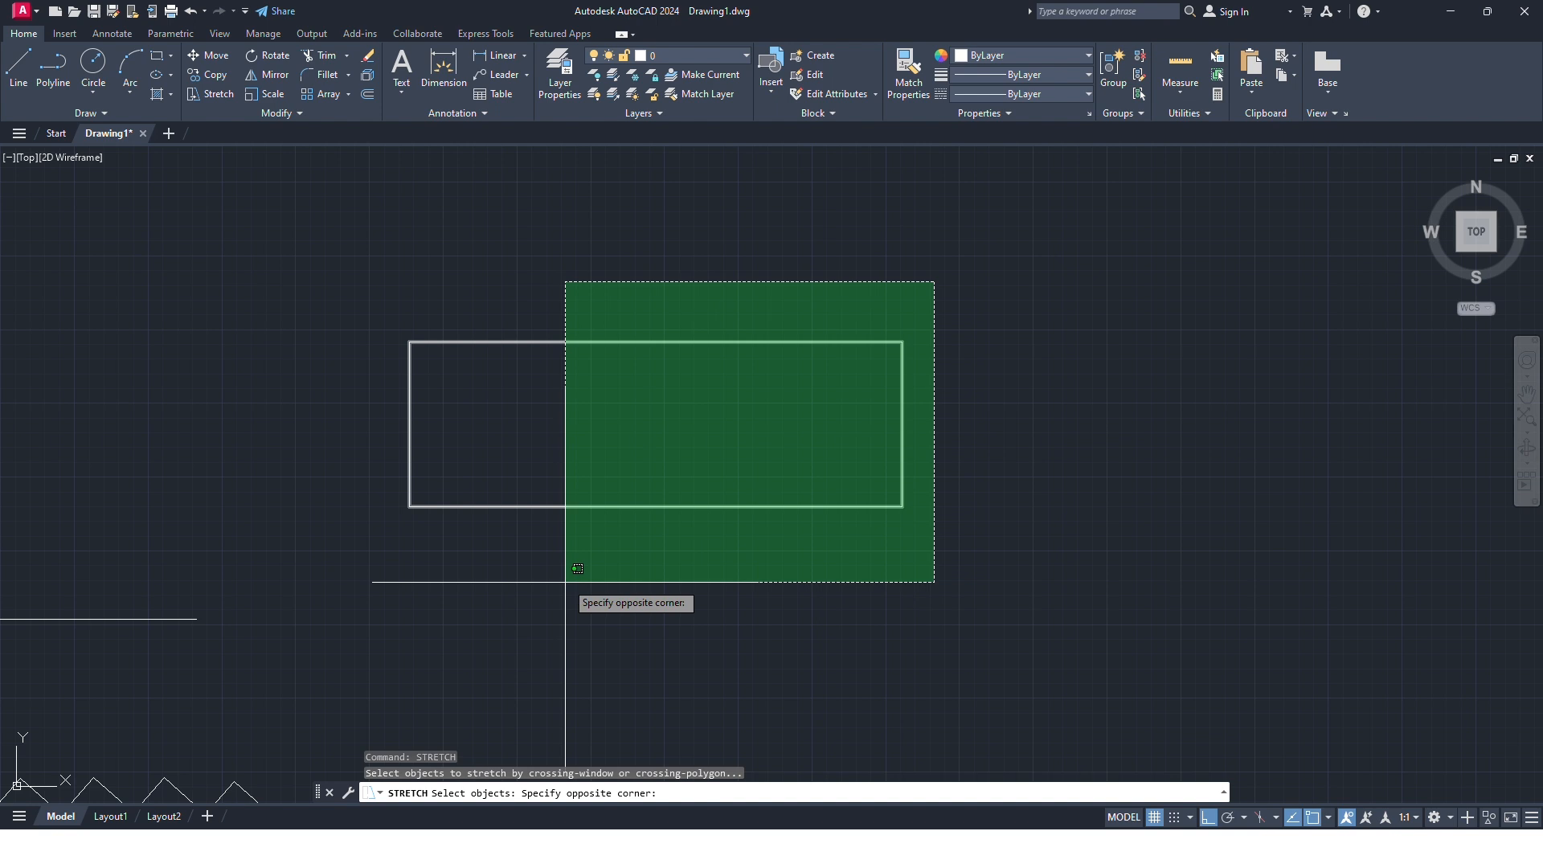
click(615, 565)
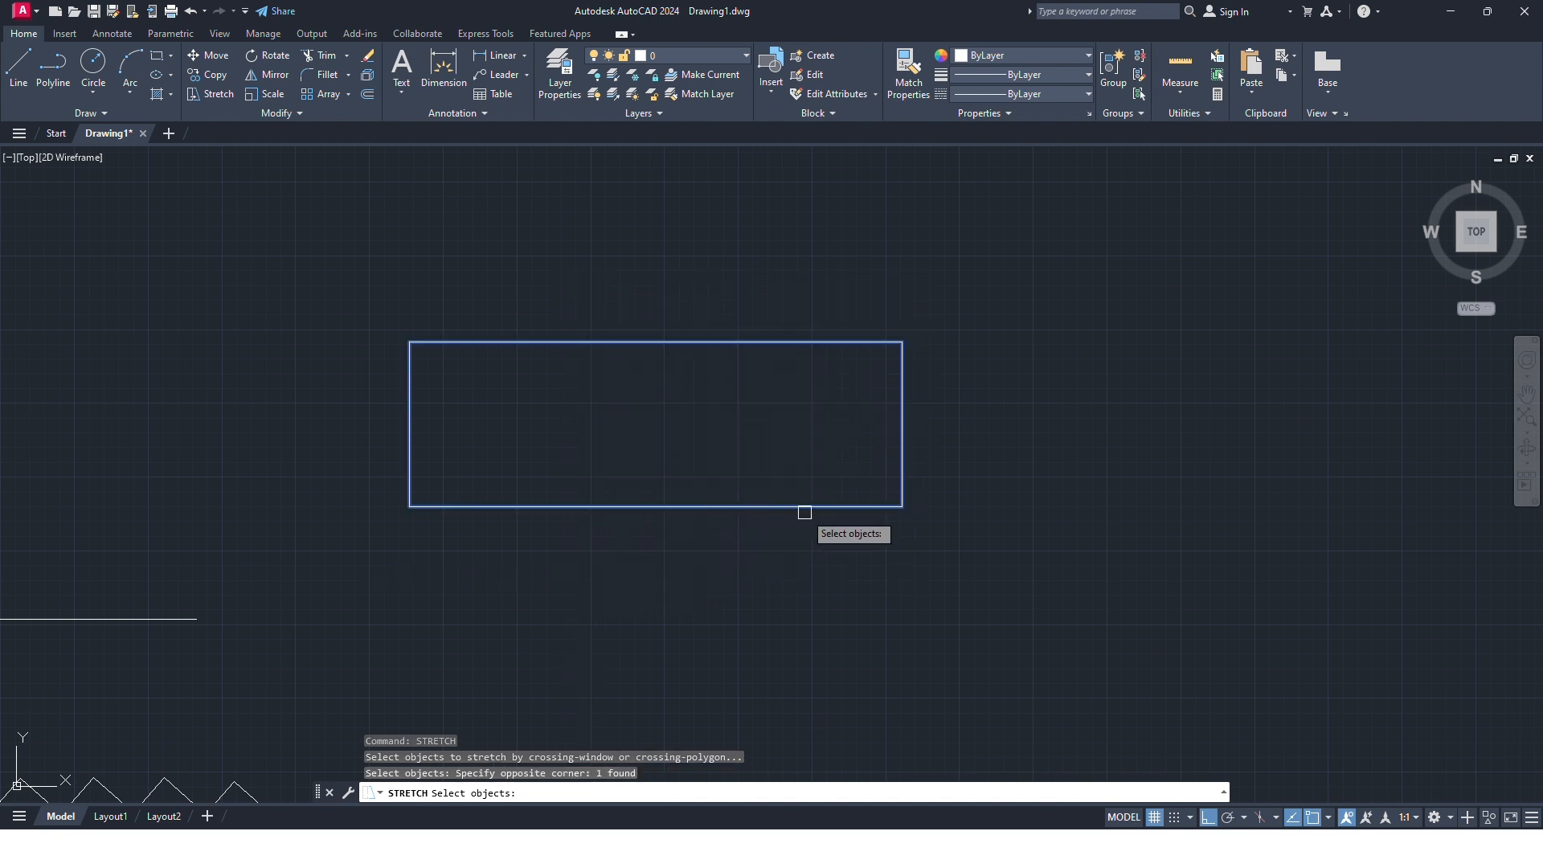
key(Return)
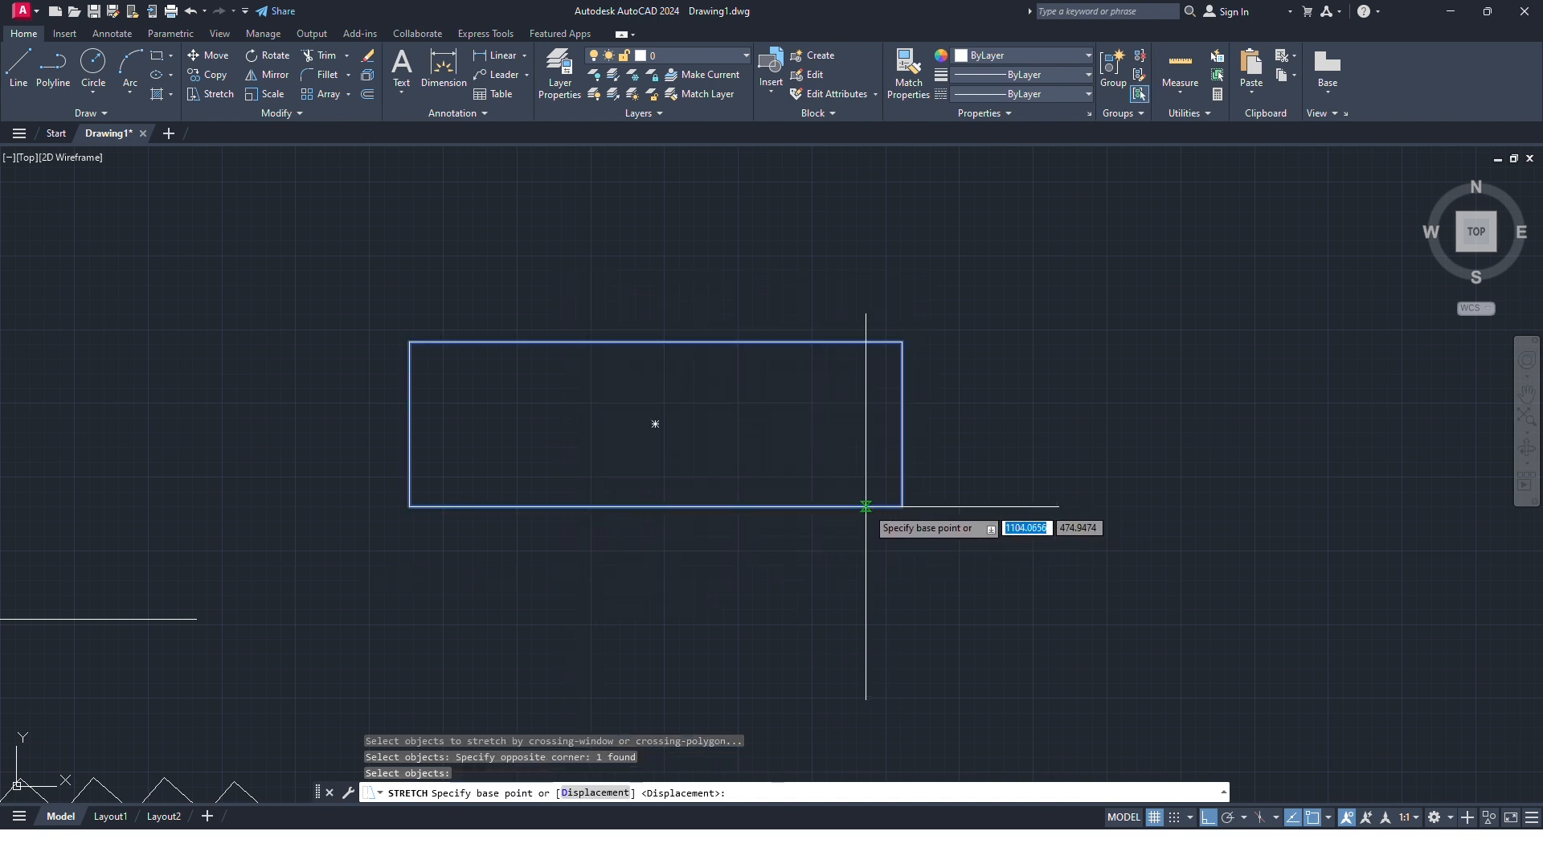
click(901, 507)
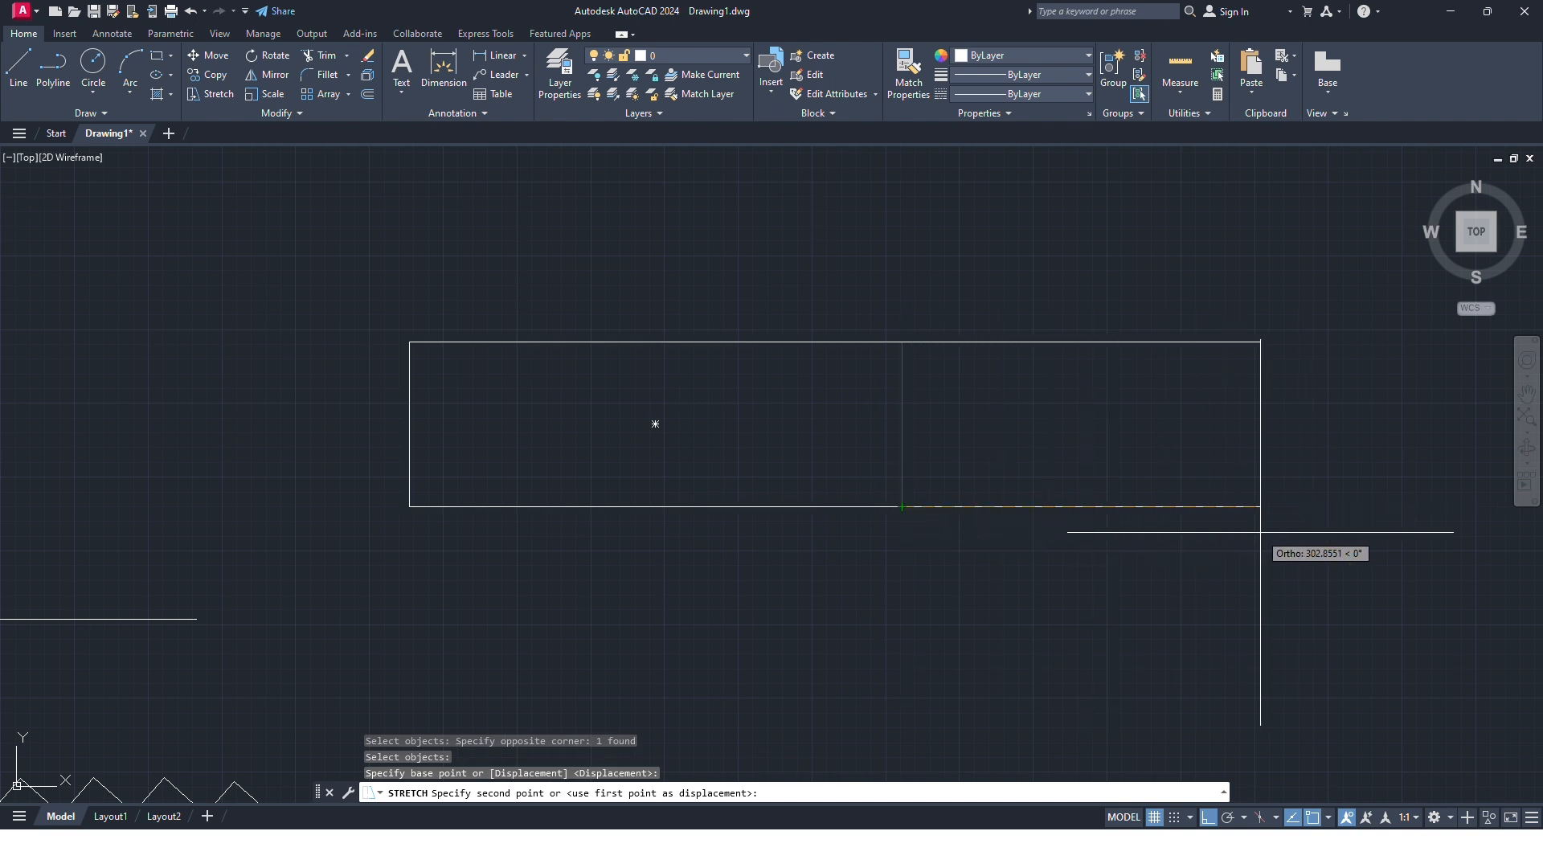
scroll(1259, 531, down, 3)
middle_drag(1212, 534, 1061, 534)
click(1150, 529)
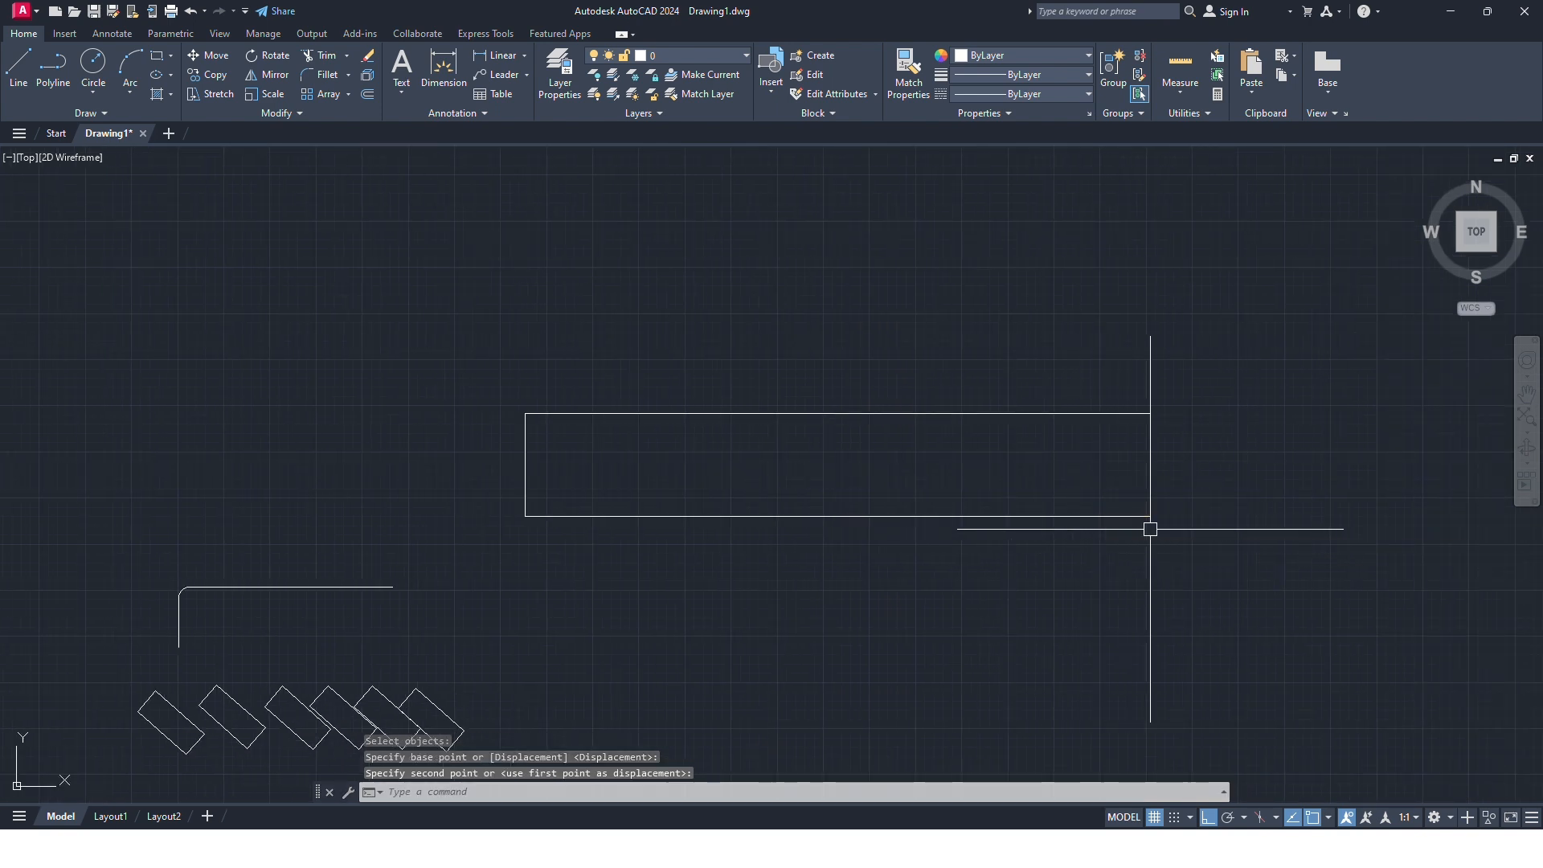
- Scale the stretched rectangle up freehand from its lower-left corner to about 1.6 times its size
scroll(1014, 446, up, 2)
scroll(1015, 446, down, 2)
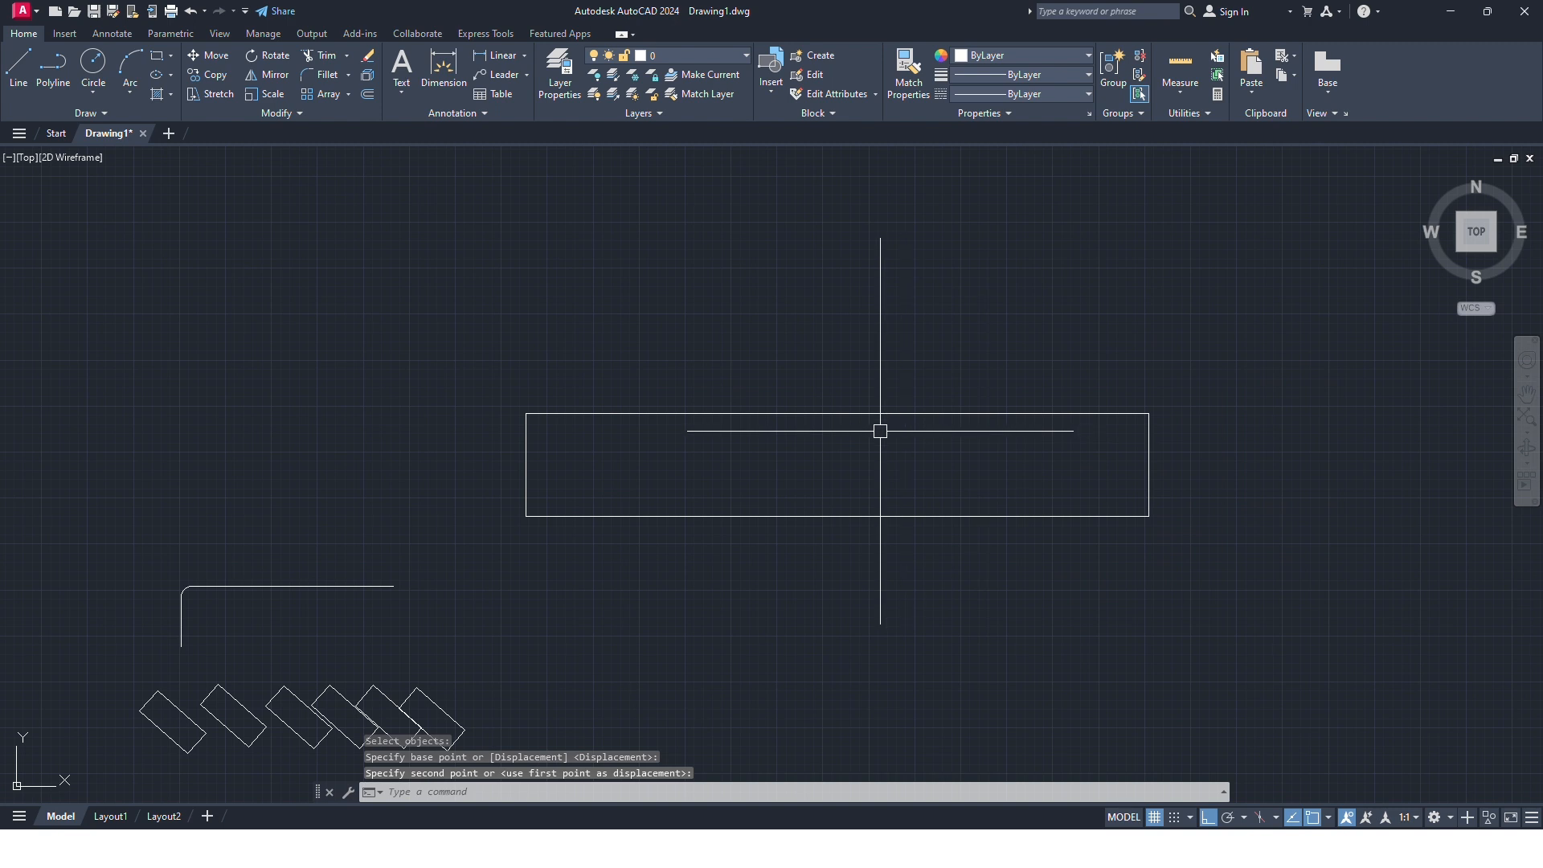
middle_drag(881, 430, 940, 403)
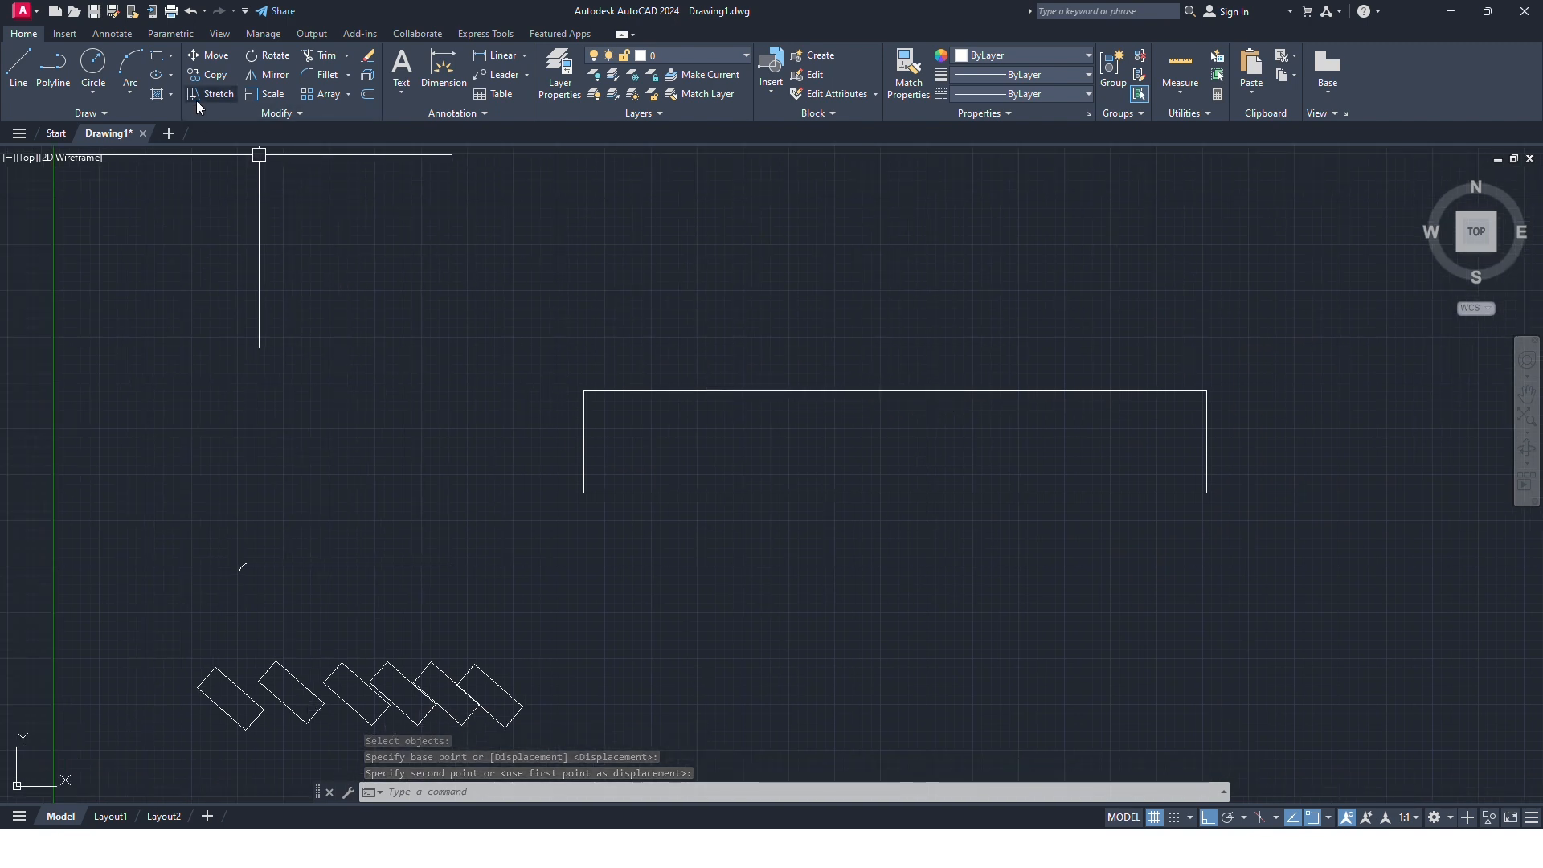
click(763, 360)
click(667, 502)
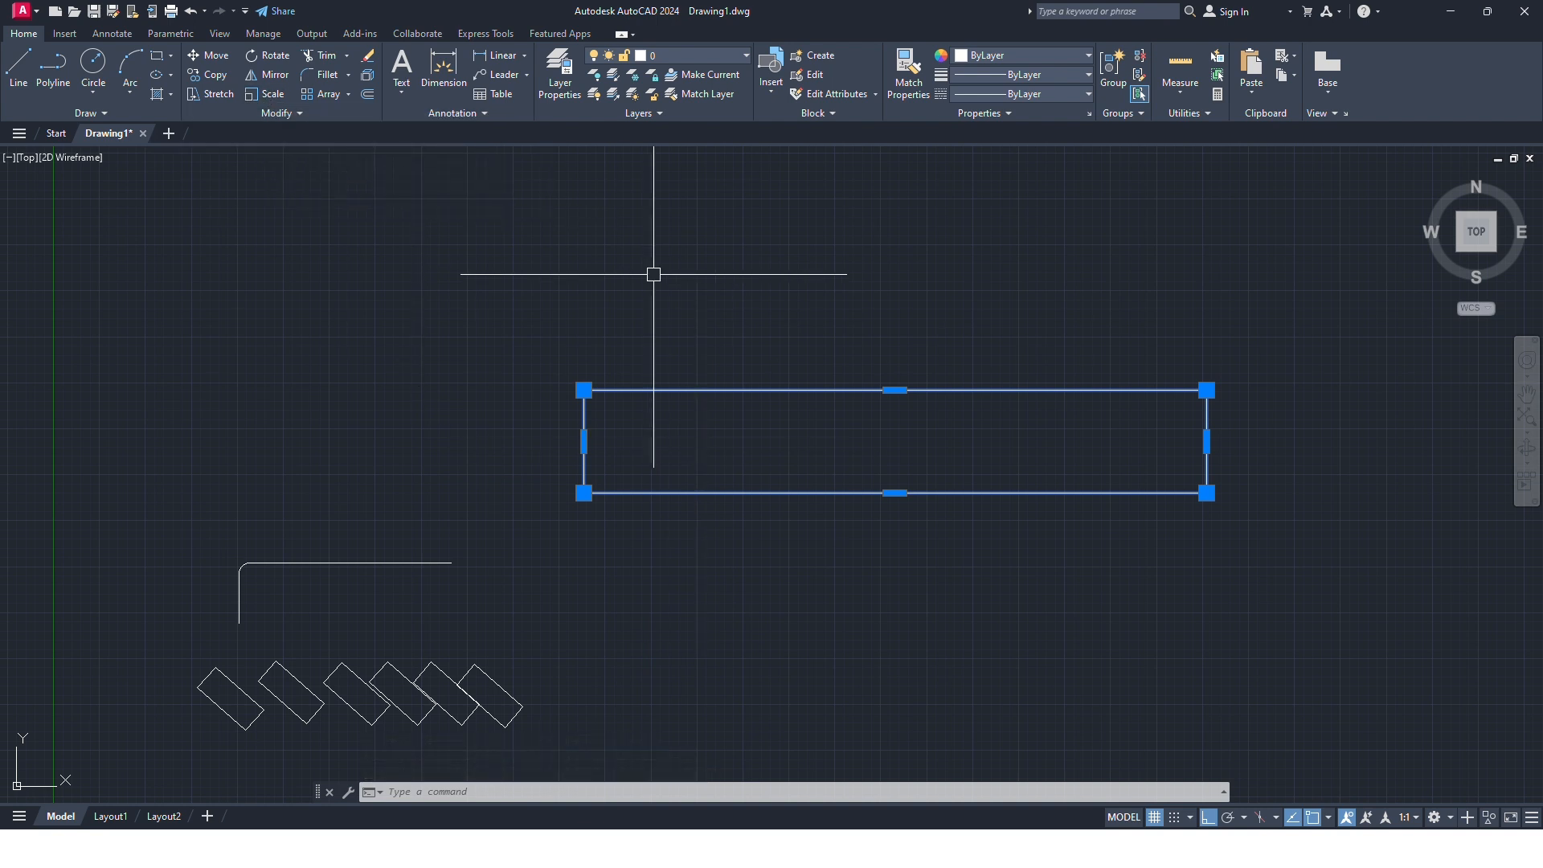
text(c)
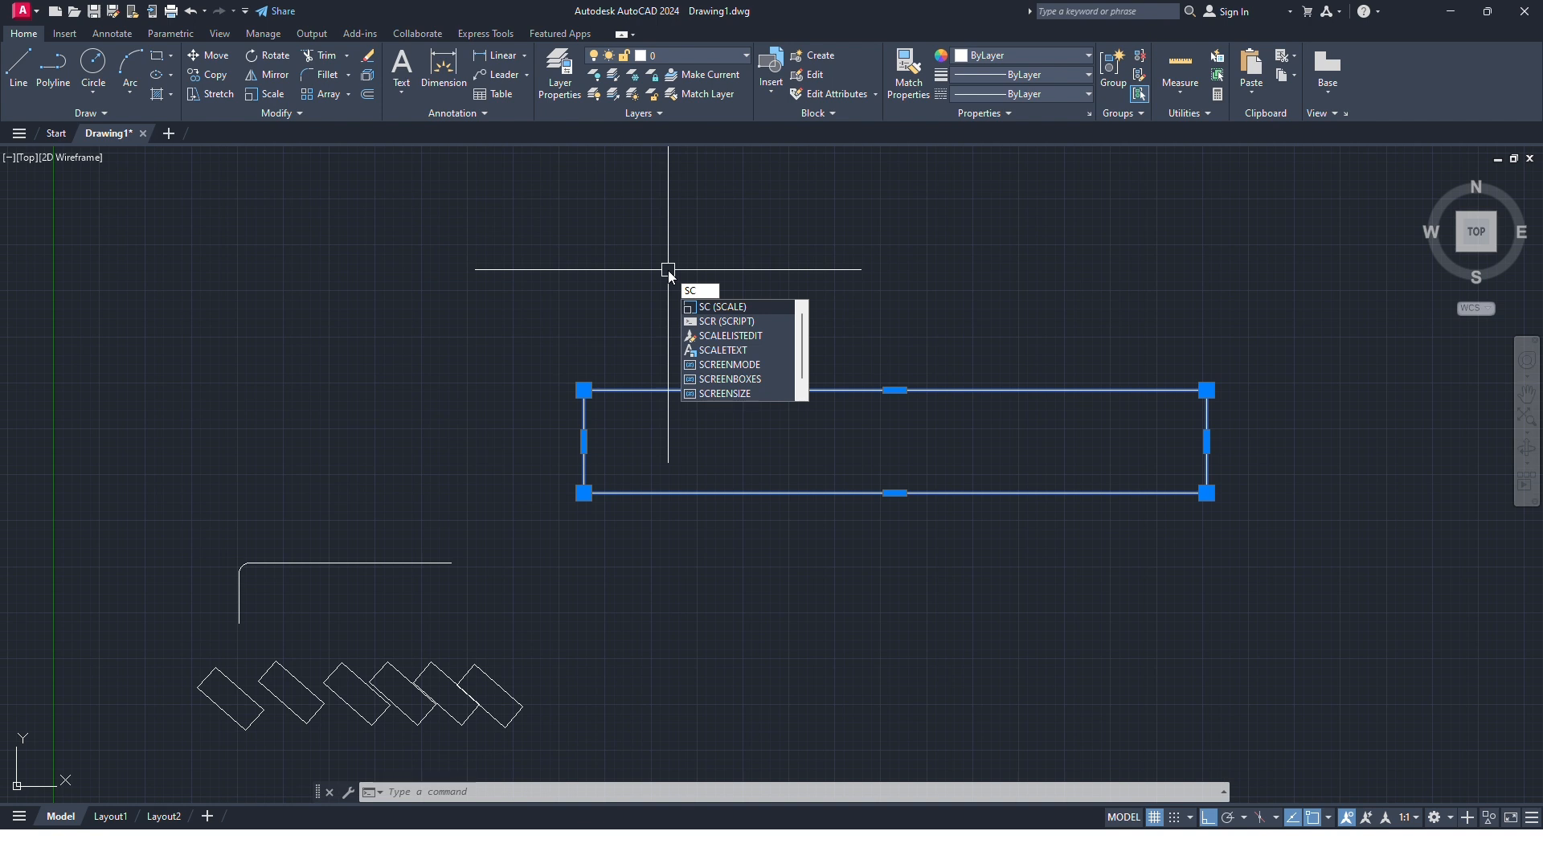
key(Return)
click(583, 493)
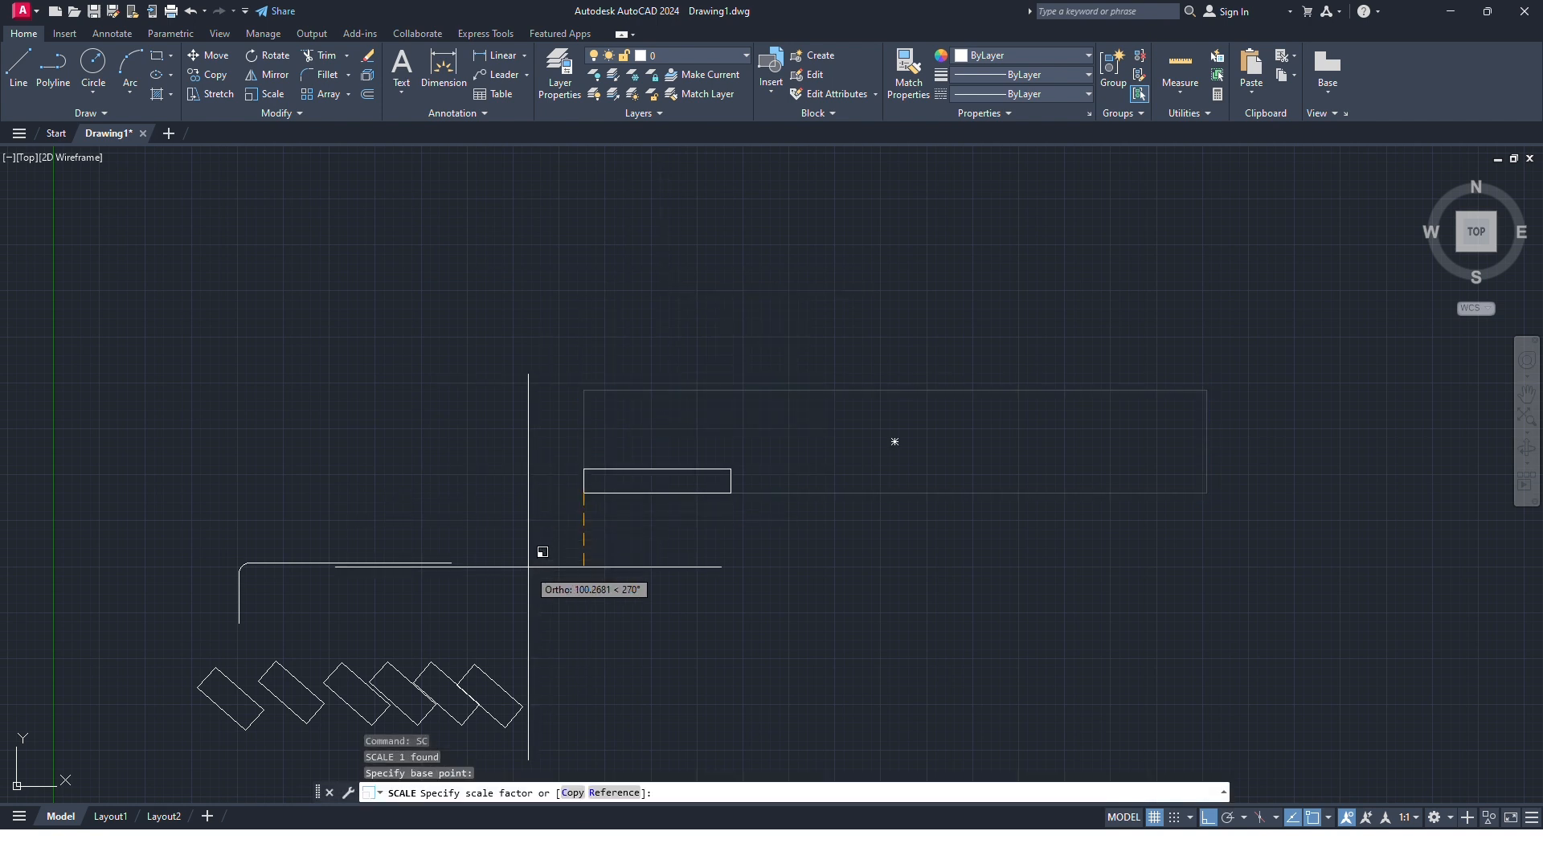
scroll(840, 515, down, 4)
middle_drag(832, 513, 706, 509)
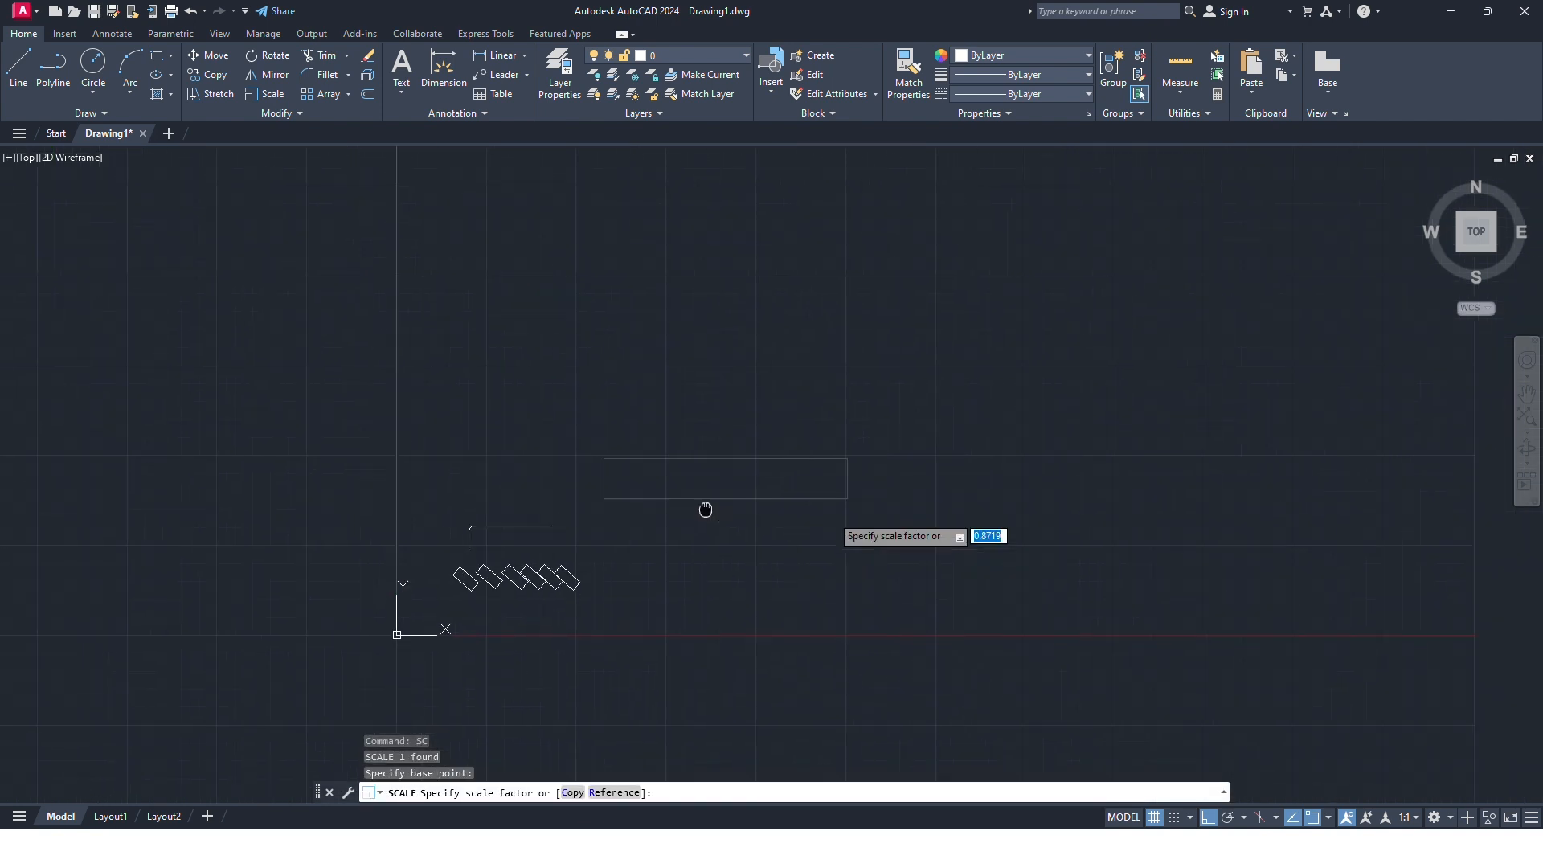
scroll(762, 501, up, 2)
click(821, 532)
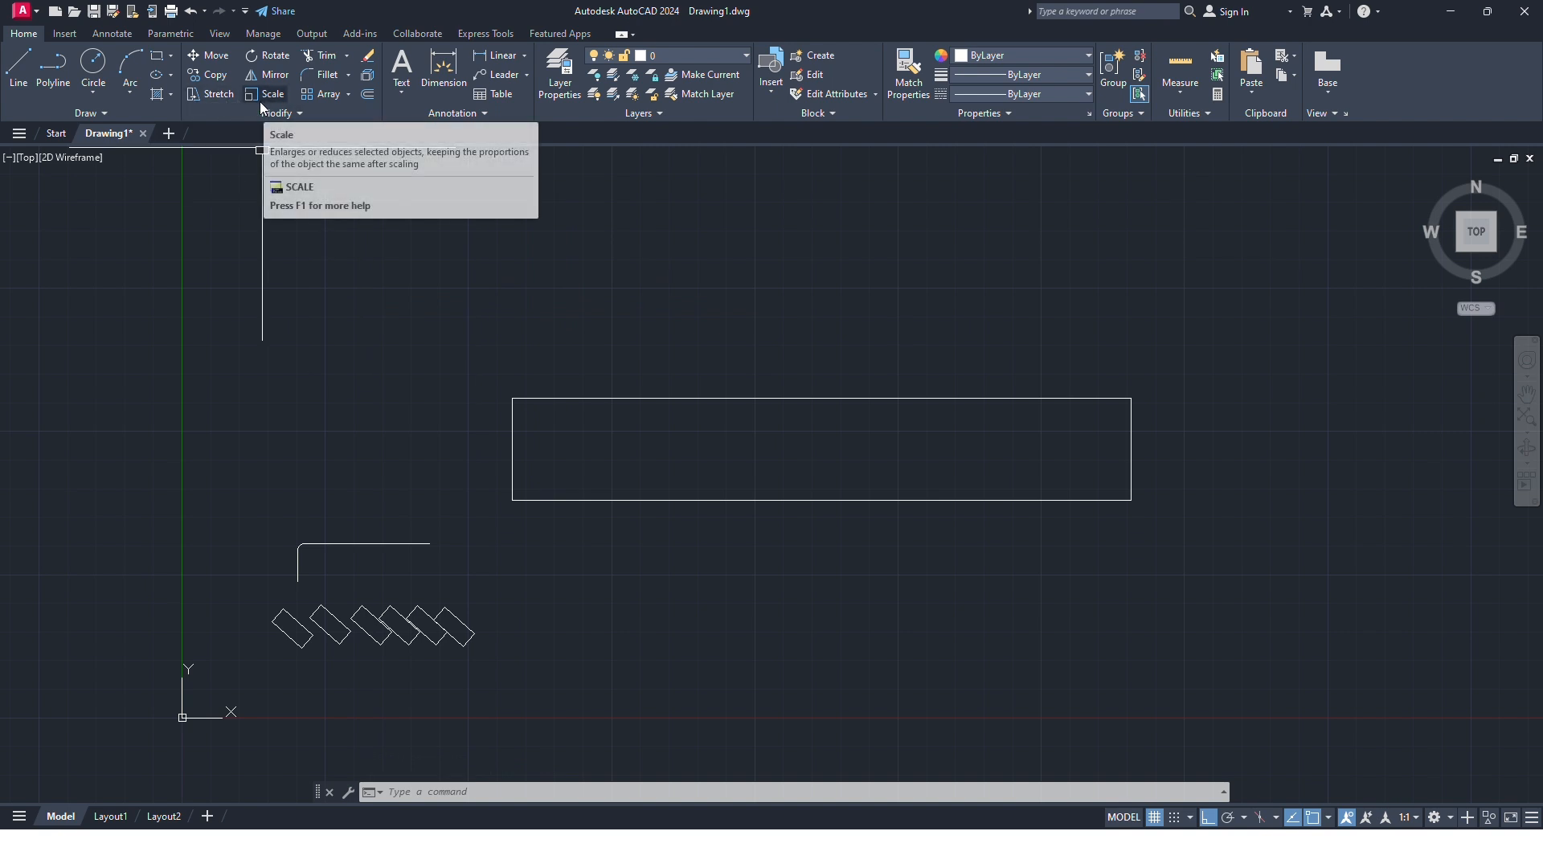
middle_drag(653, 323, 603, 324)
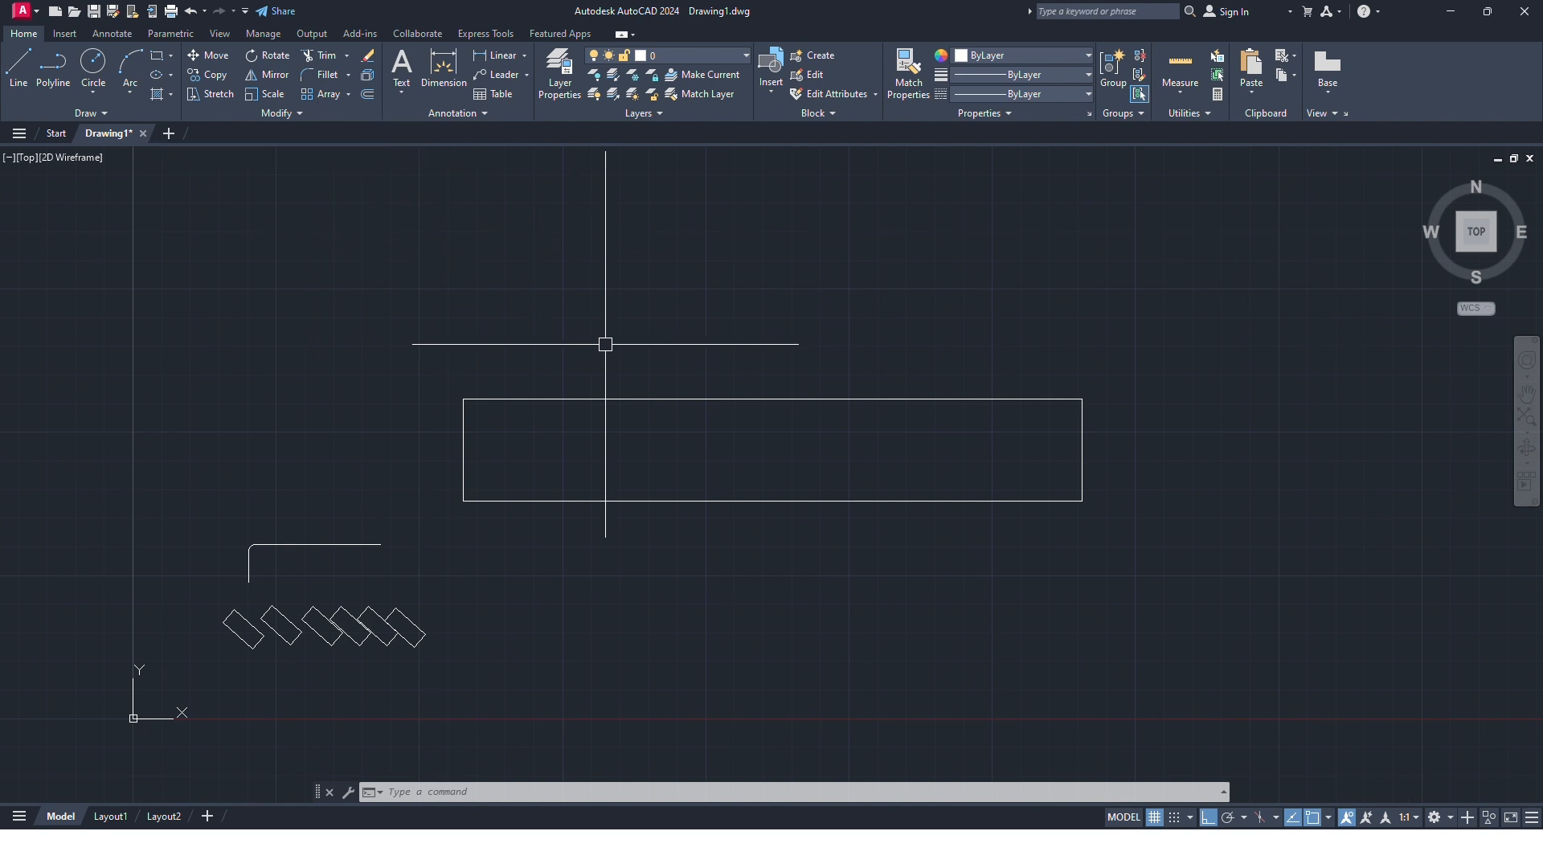
scroll(413, 693, up, 5)
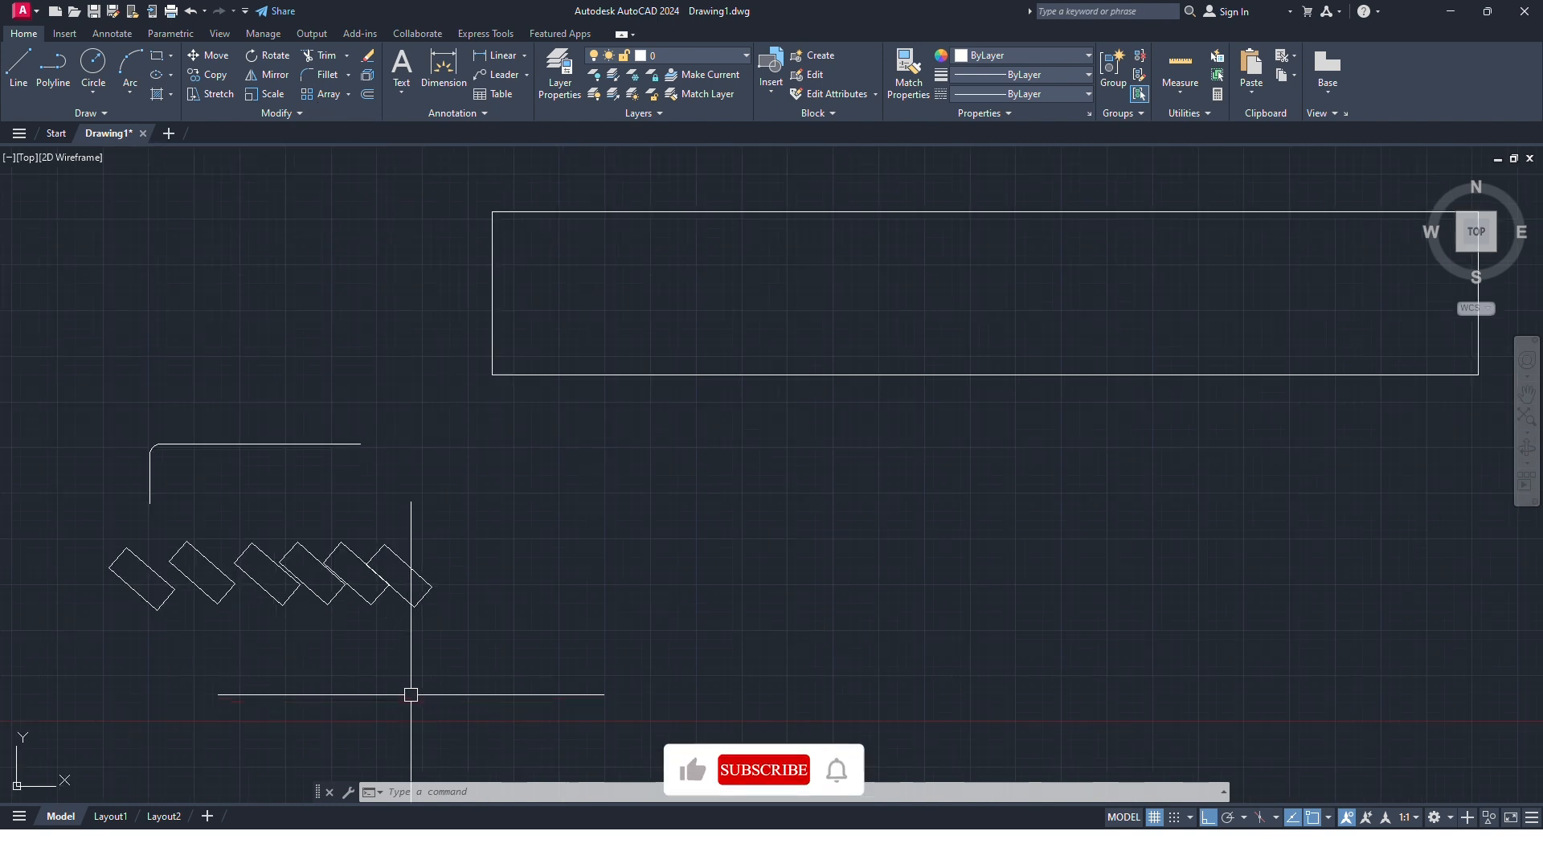
middle_drag(390, 492, 576, 515)
scroll(419, 534, down, 5)
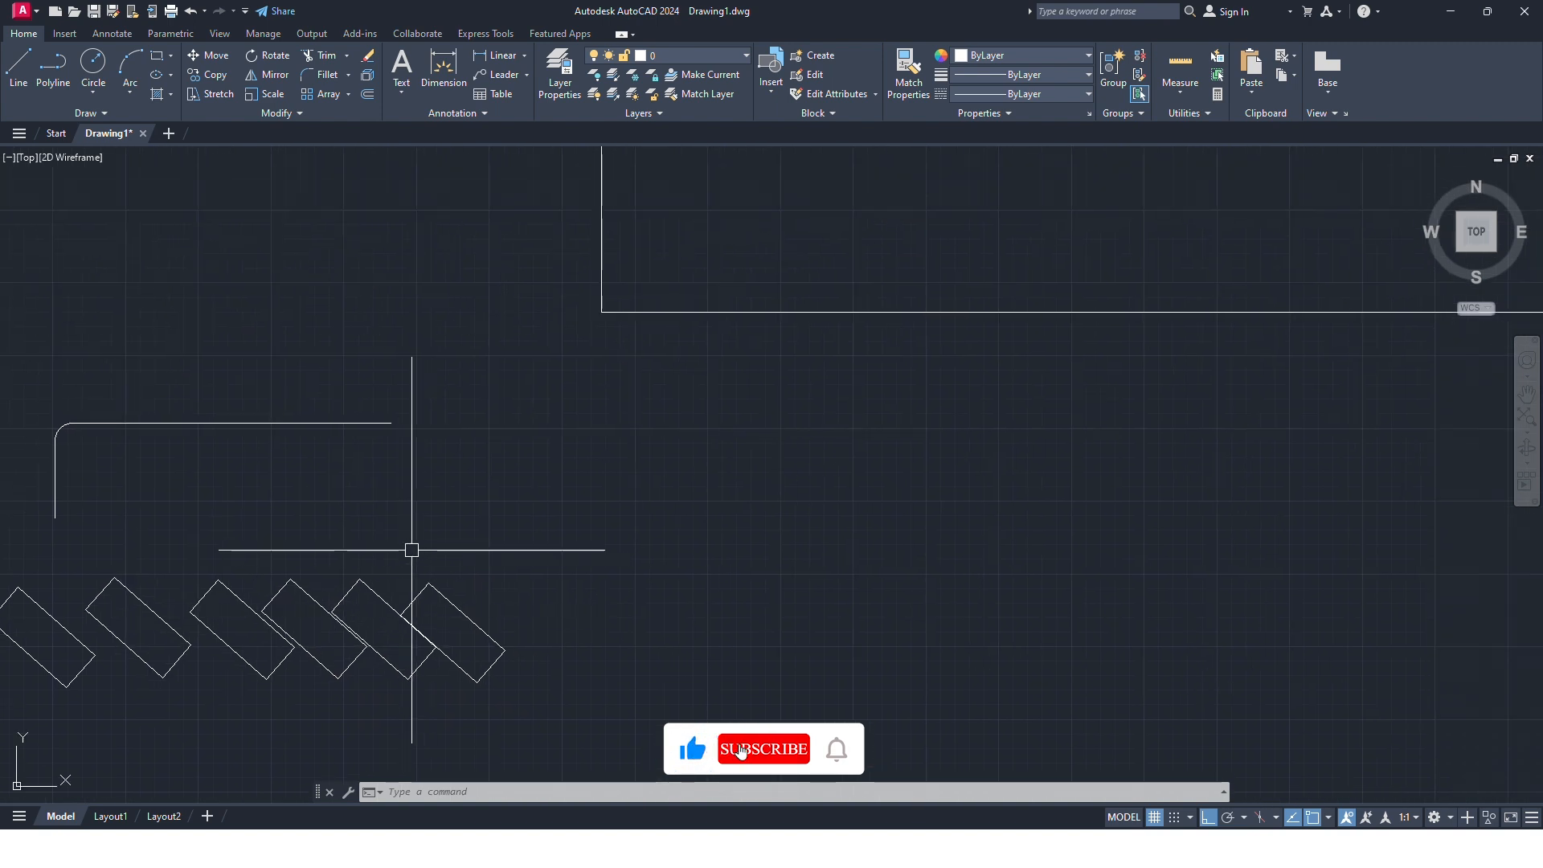
middle_drag(547, 447, 479, 525)
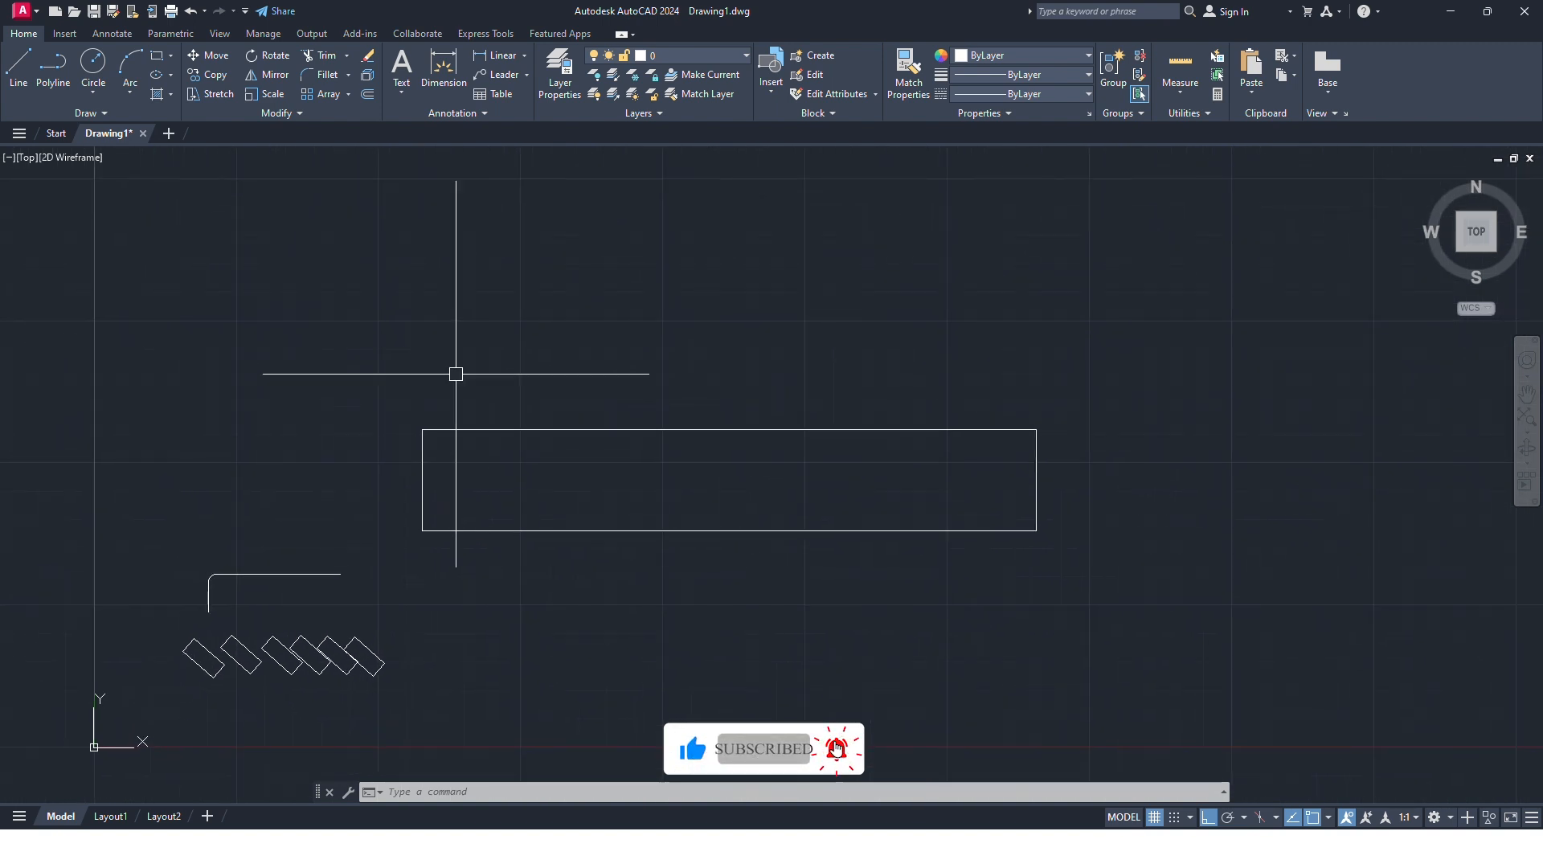
- Create a rectangular array from the large scaled rectangle
click(316, 99)
key(Escape)
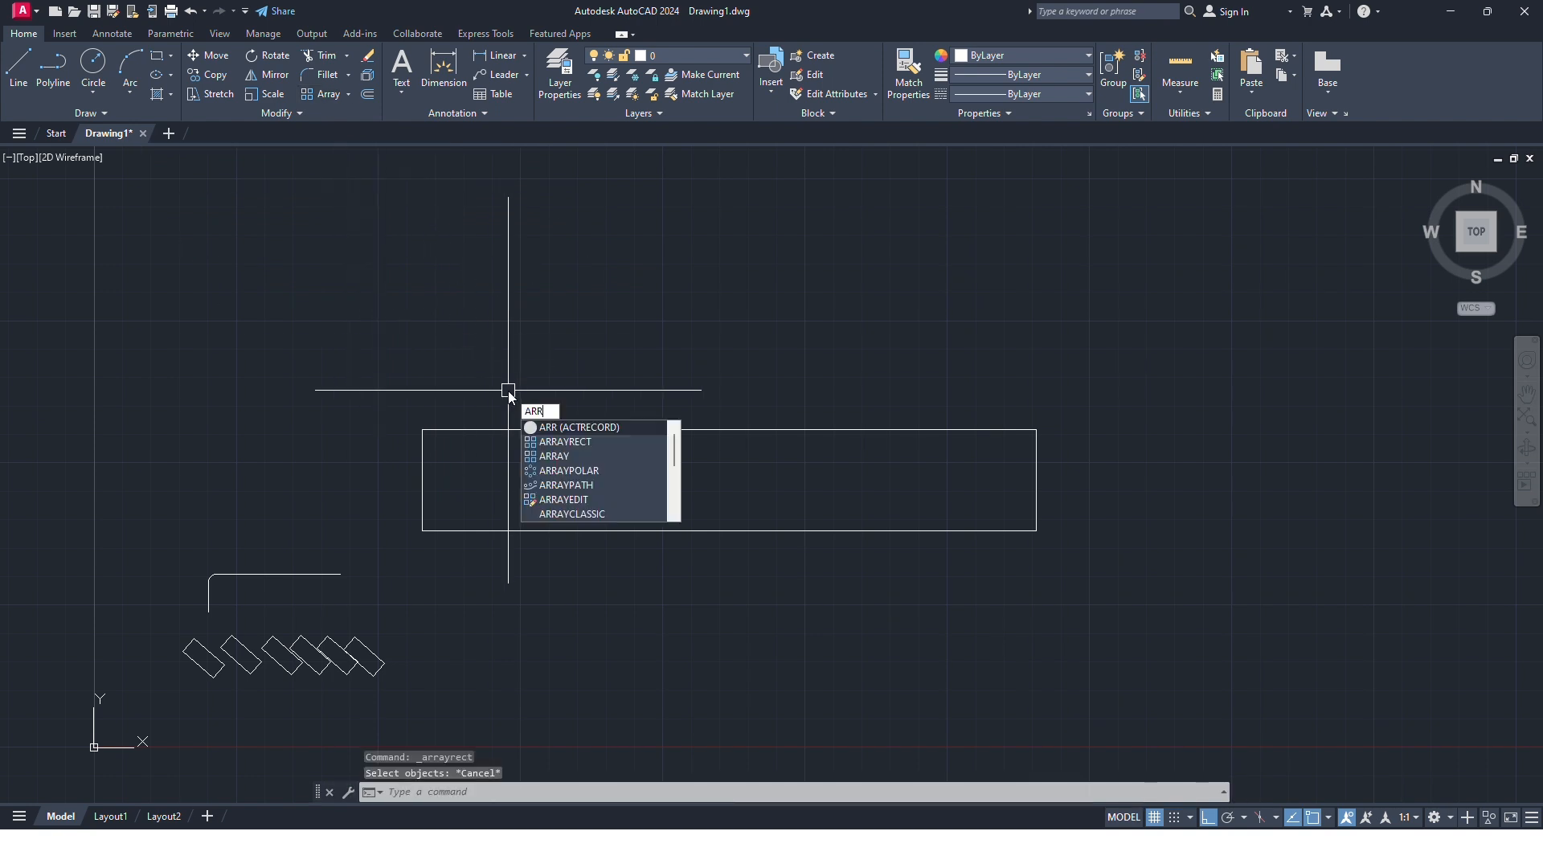
click(580, 456)
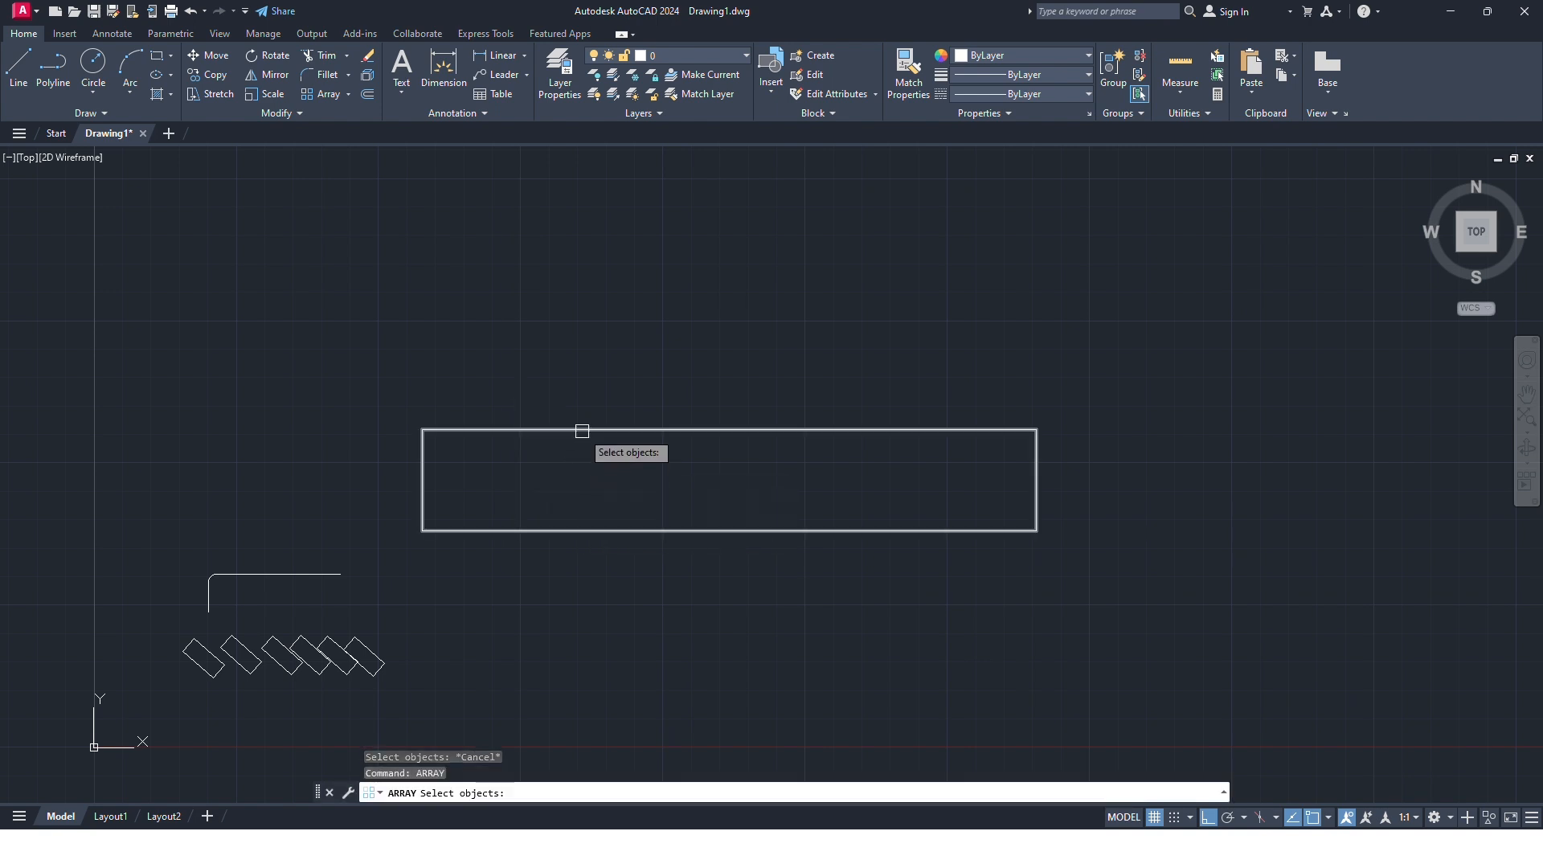
click(581, 431)
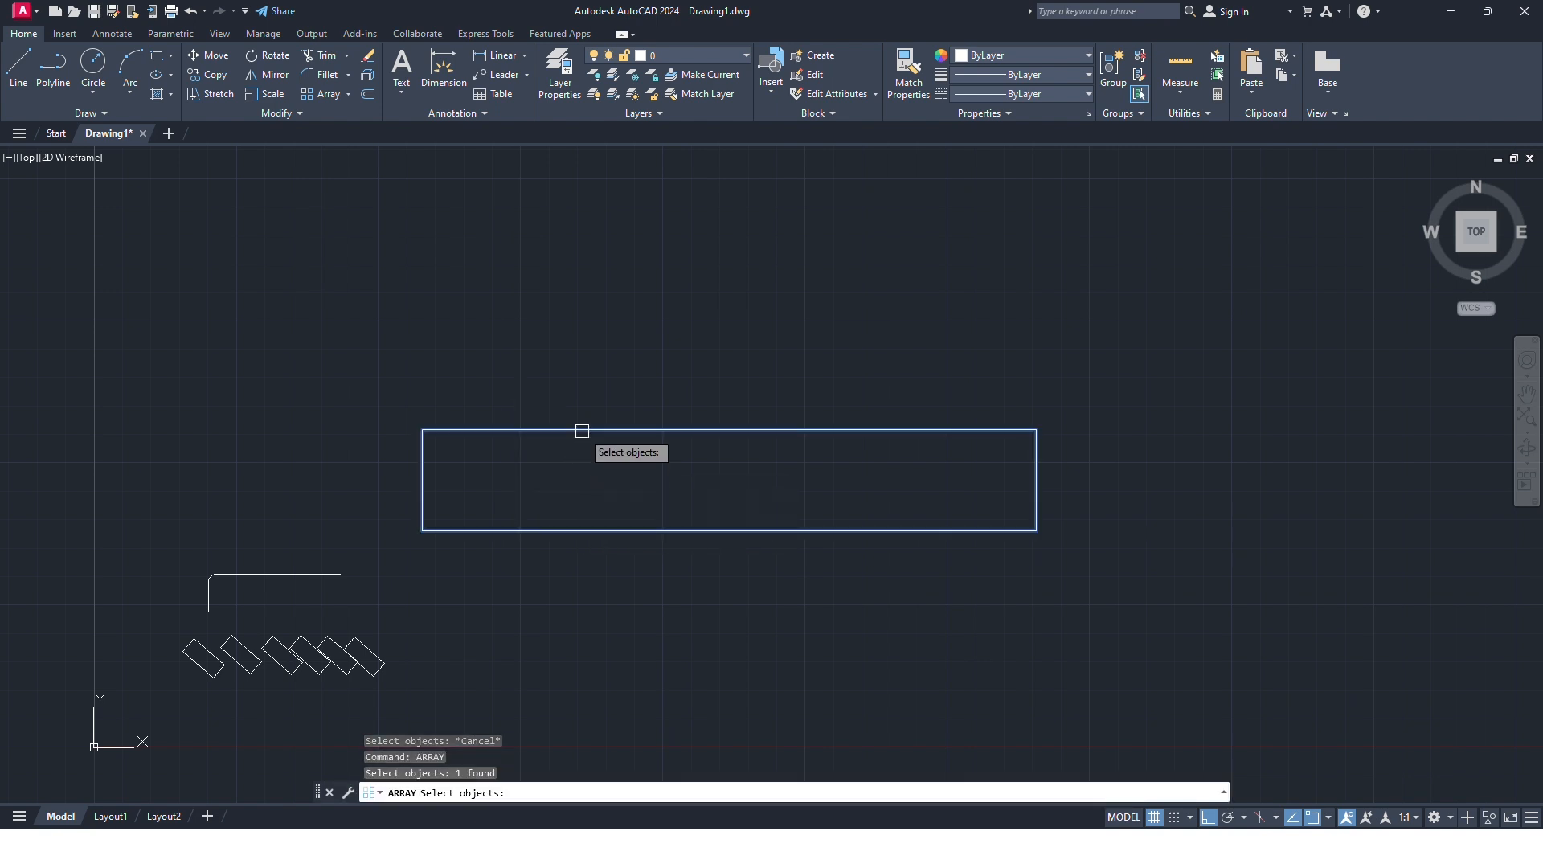
key(Return)
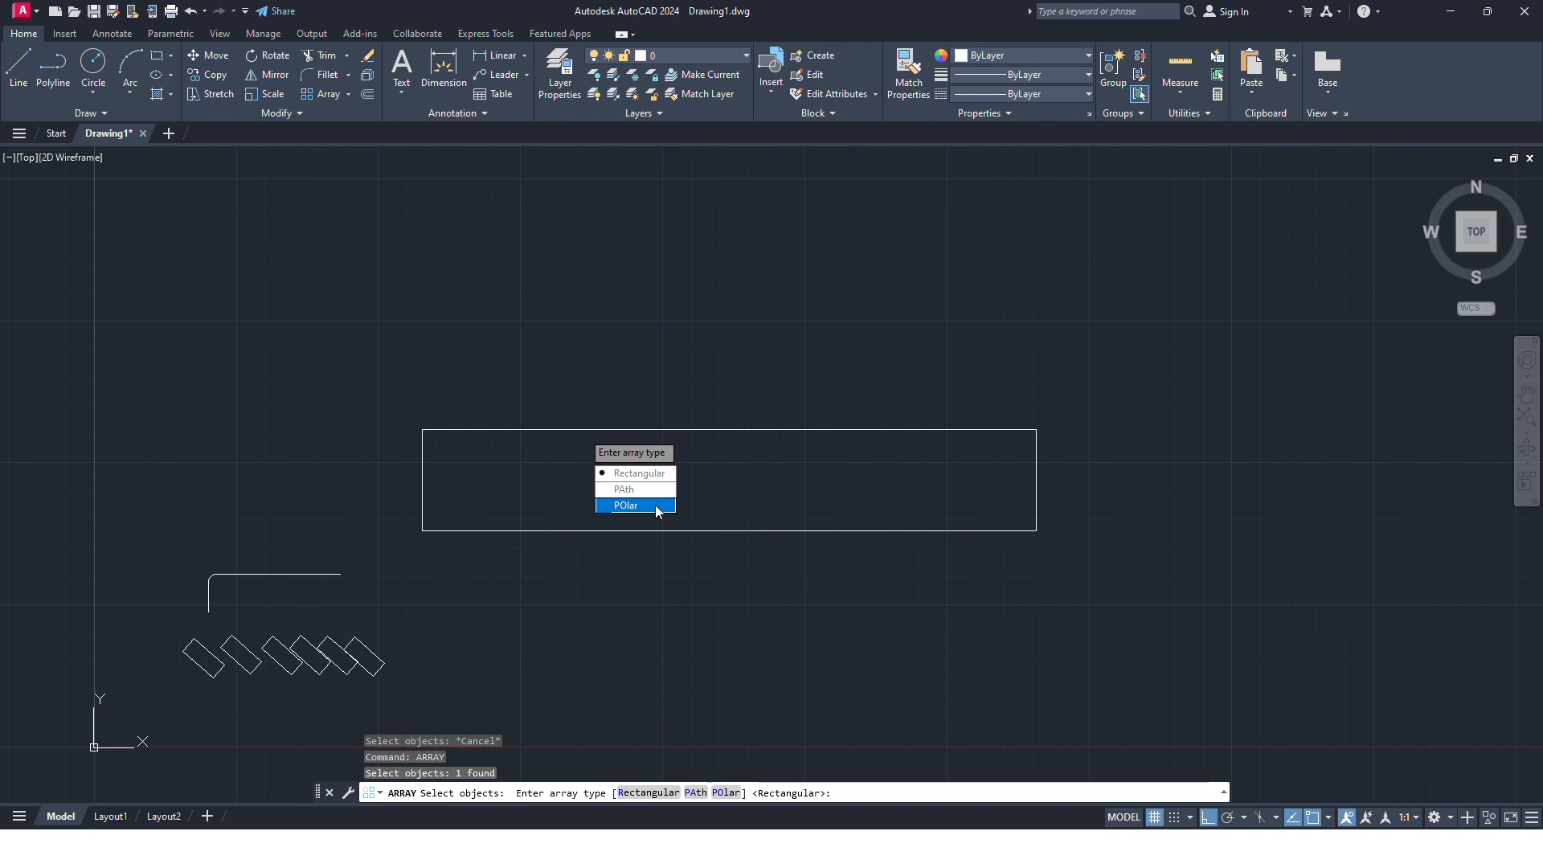
click(637, 473)
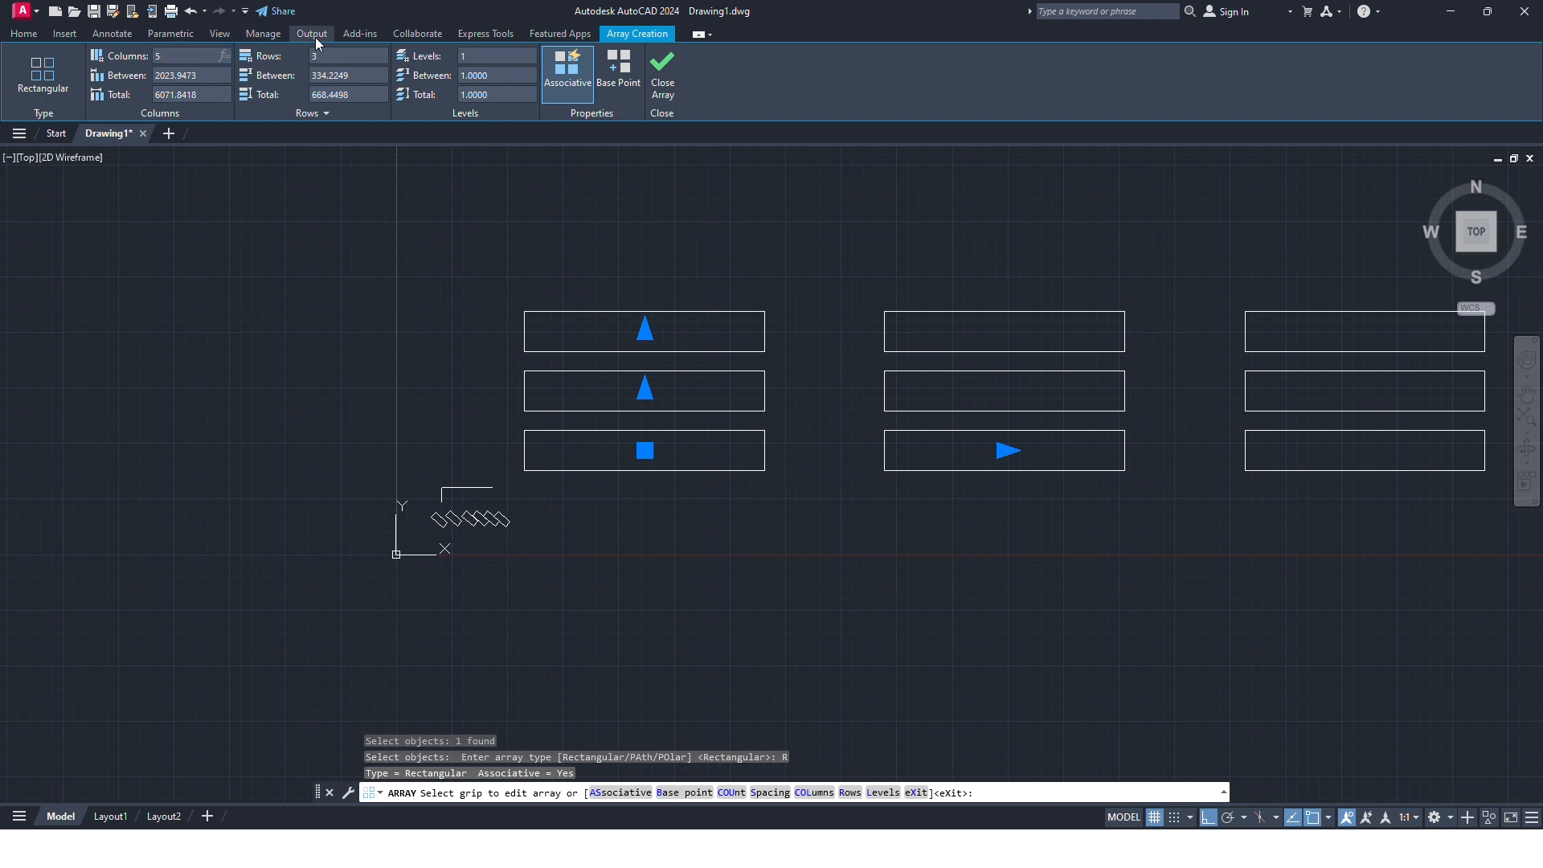
- Set the array to 5 columns and 10 rows, keep the default spacing, and finish it
click(350, 57)
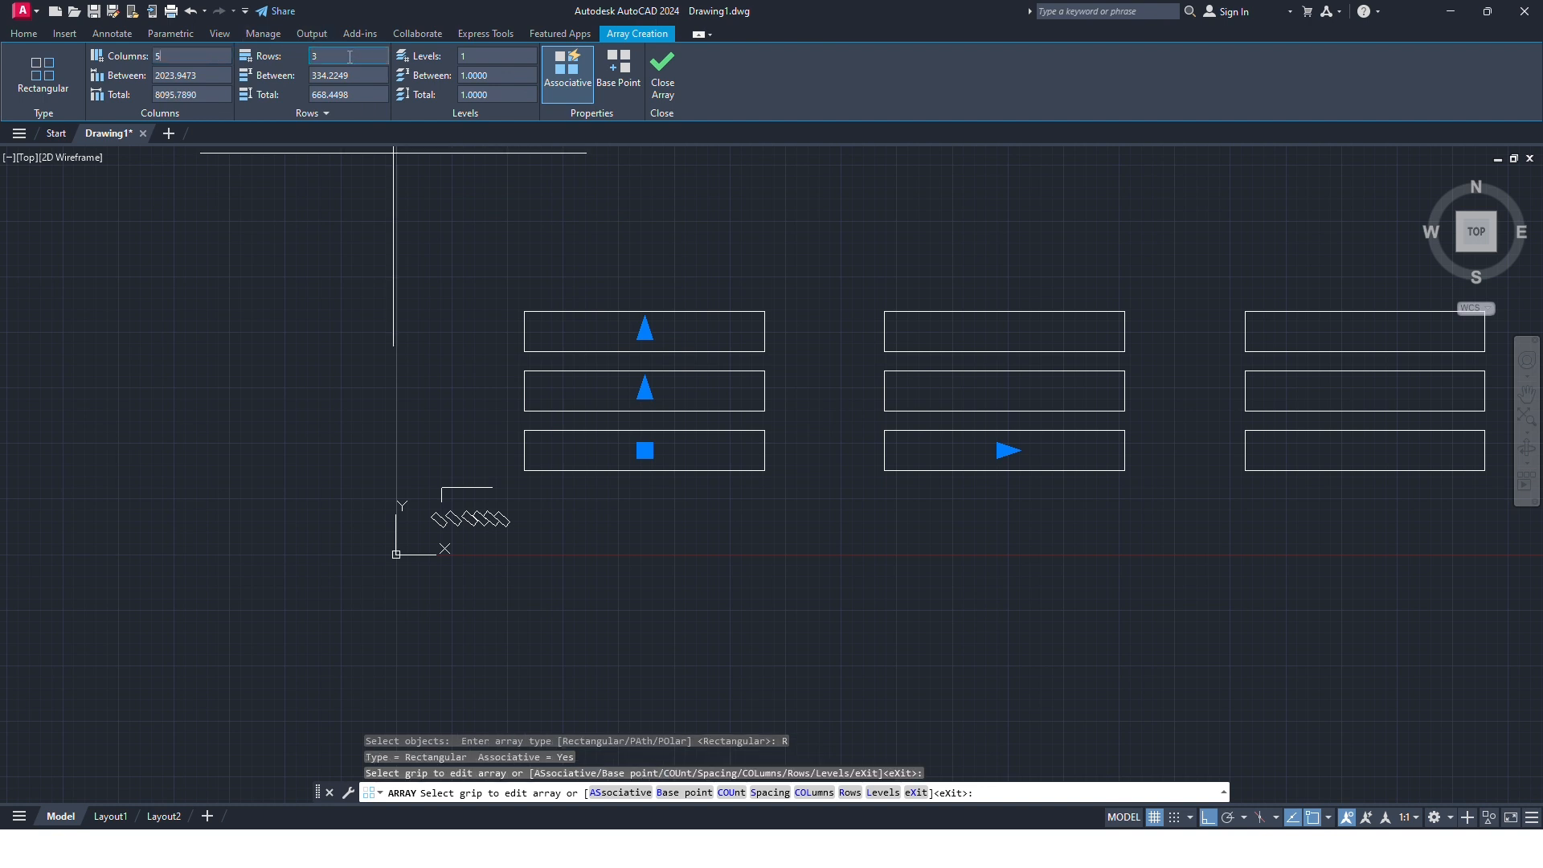
text(10)
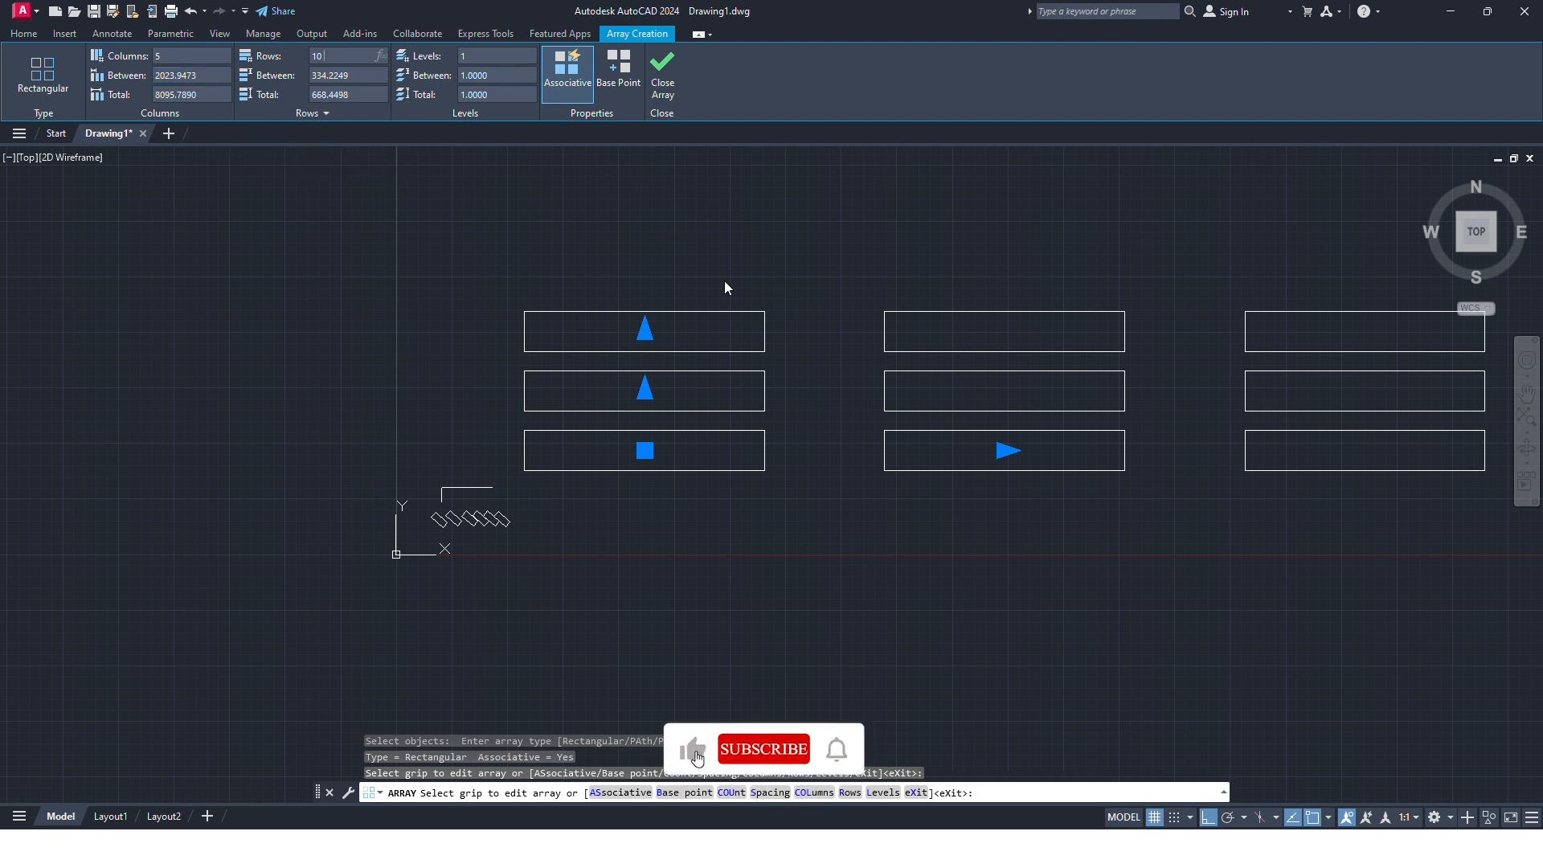
scroll(725, 281, down, 2)
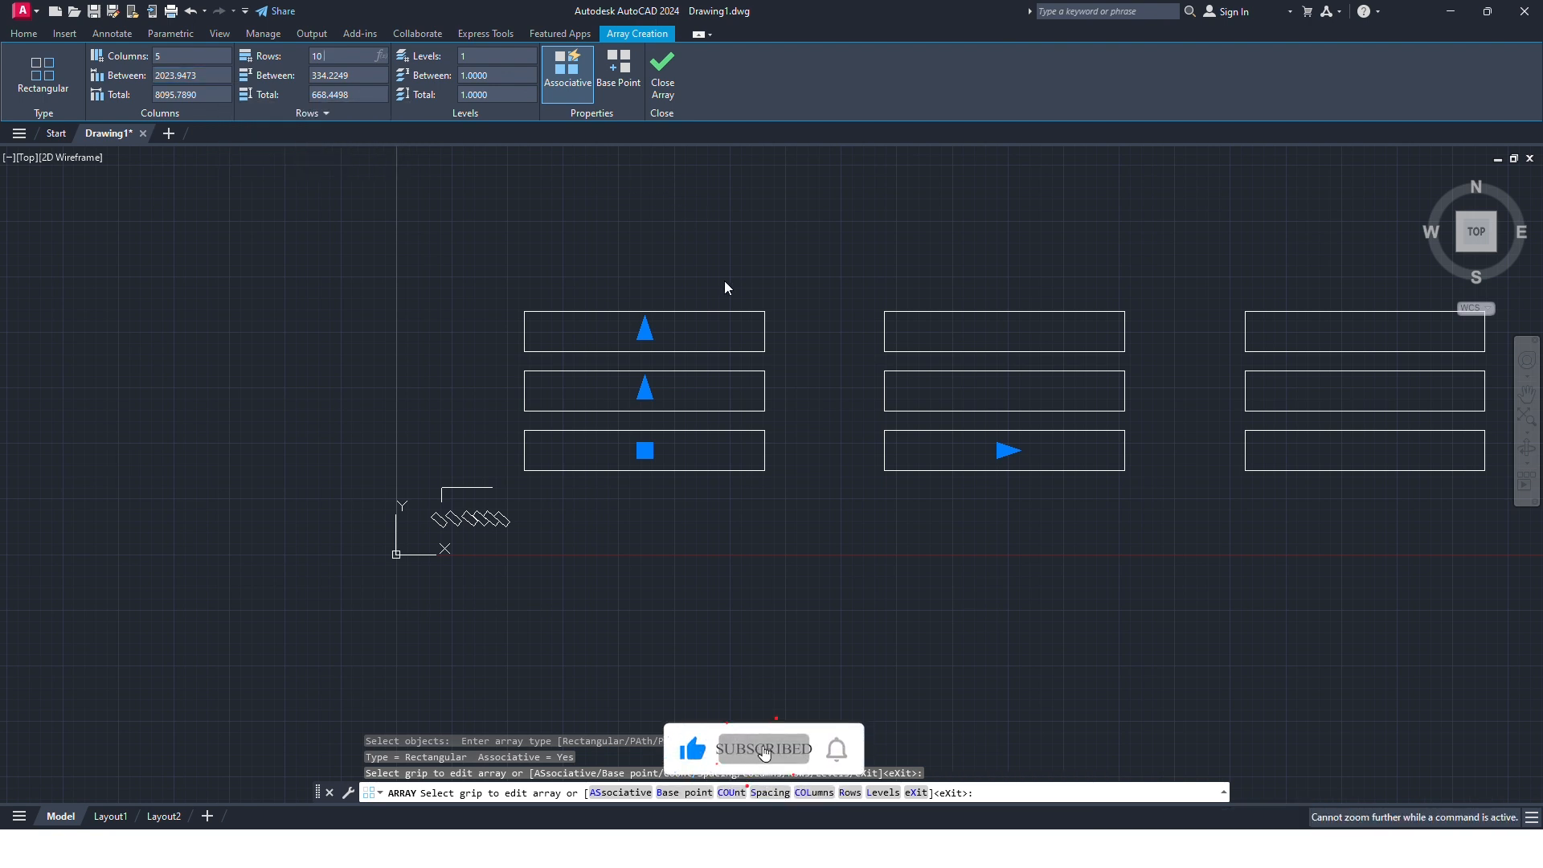
click(978, 278)
mouse_move(939, 358)
middle_down()
mouse_move(847, 471)
mouse_move(798, 445)
mouse_move(772, 498)
middle_up()
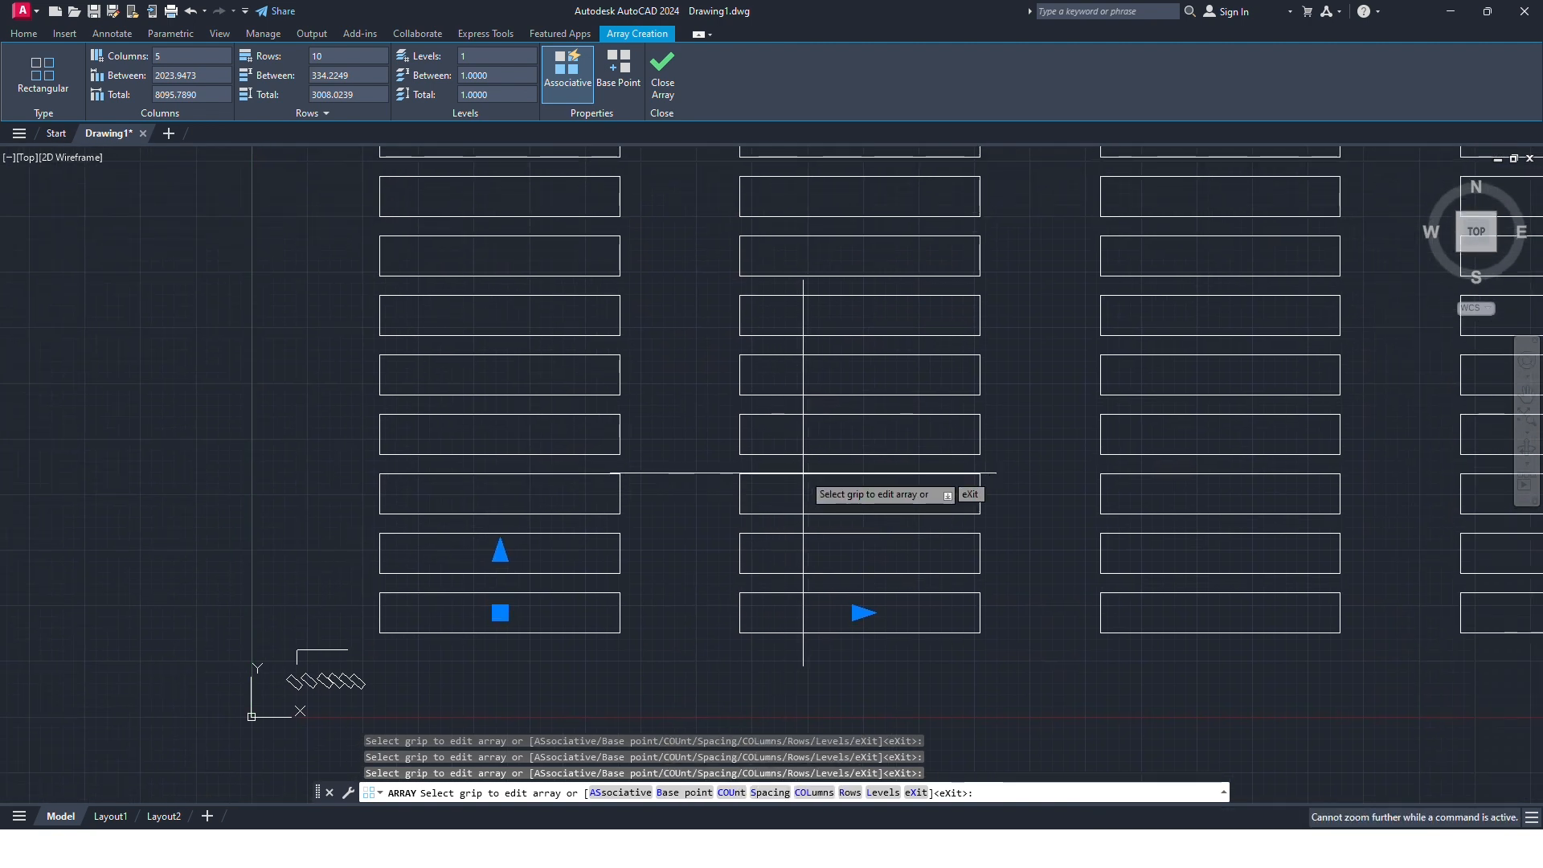
key(Escape)
scroll(804, 449, down, 2)
middle_drag(873, 402, 712, 402)
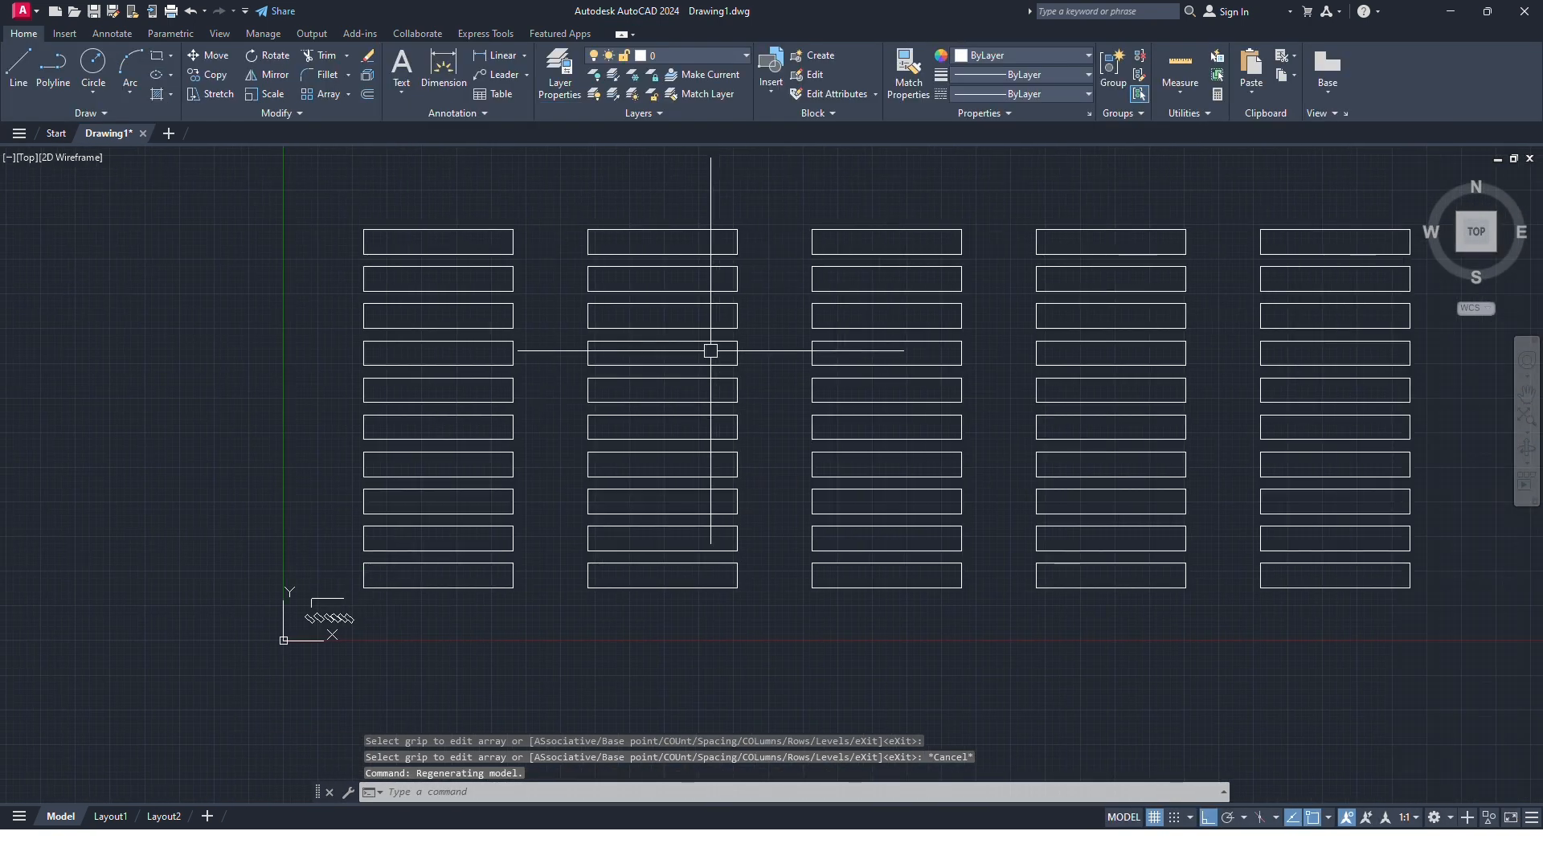
- Draw a tall, narrow rectangle about 60 wide and 300 high in the empty space below the array's first column
scroll(465, 217, down, 3)
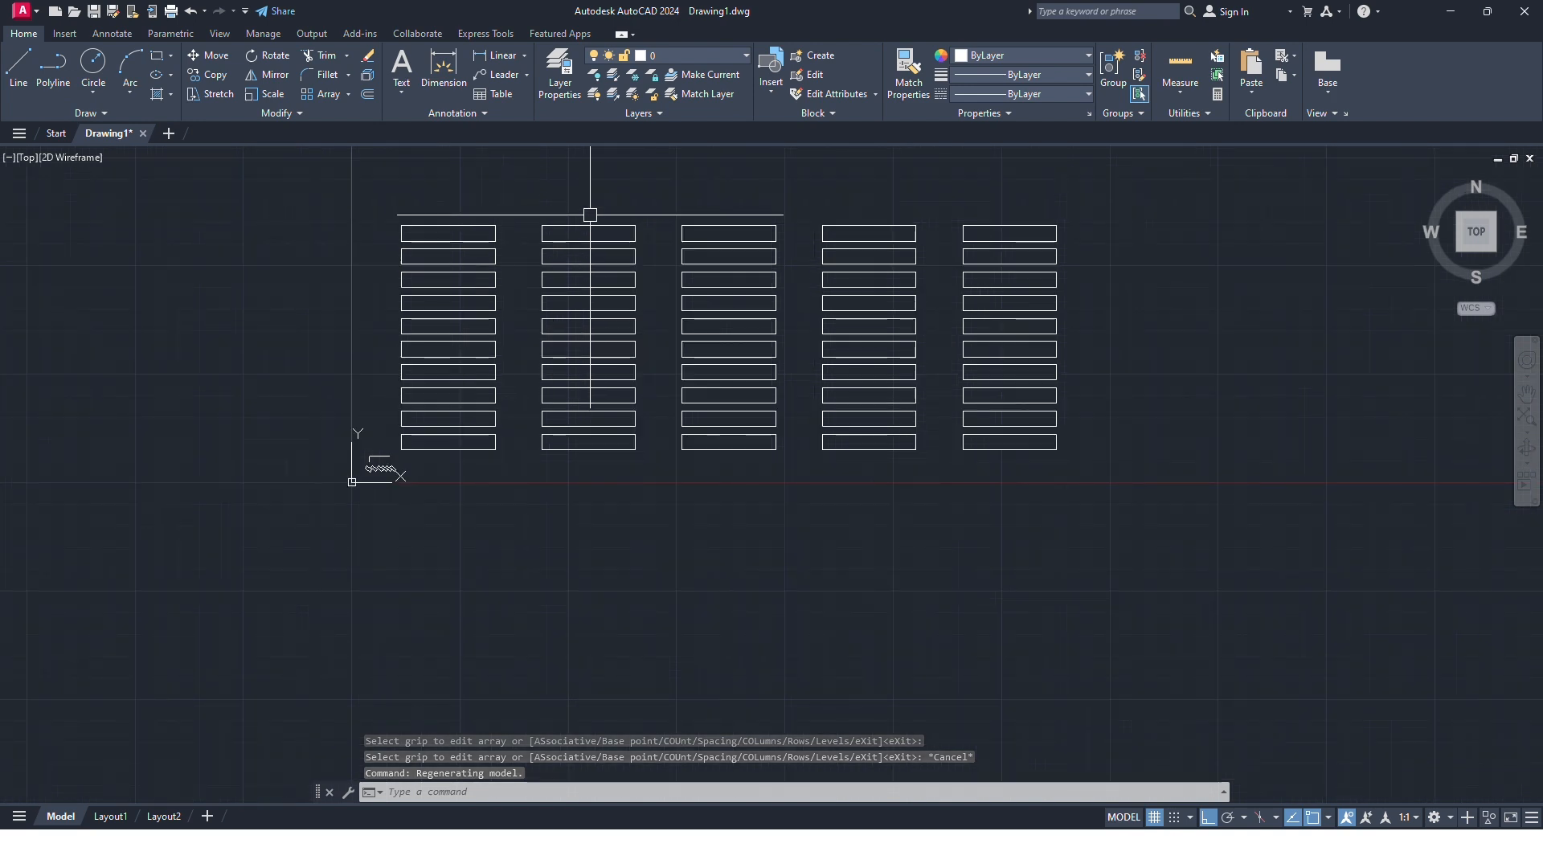
scroll(461, 482, up, 8)
middle_drag(520, 445, 672, 465)
scroll(532, 422, up, 6)
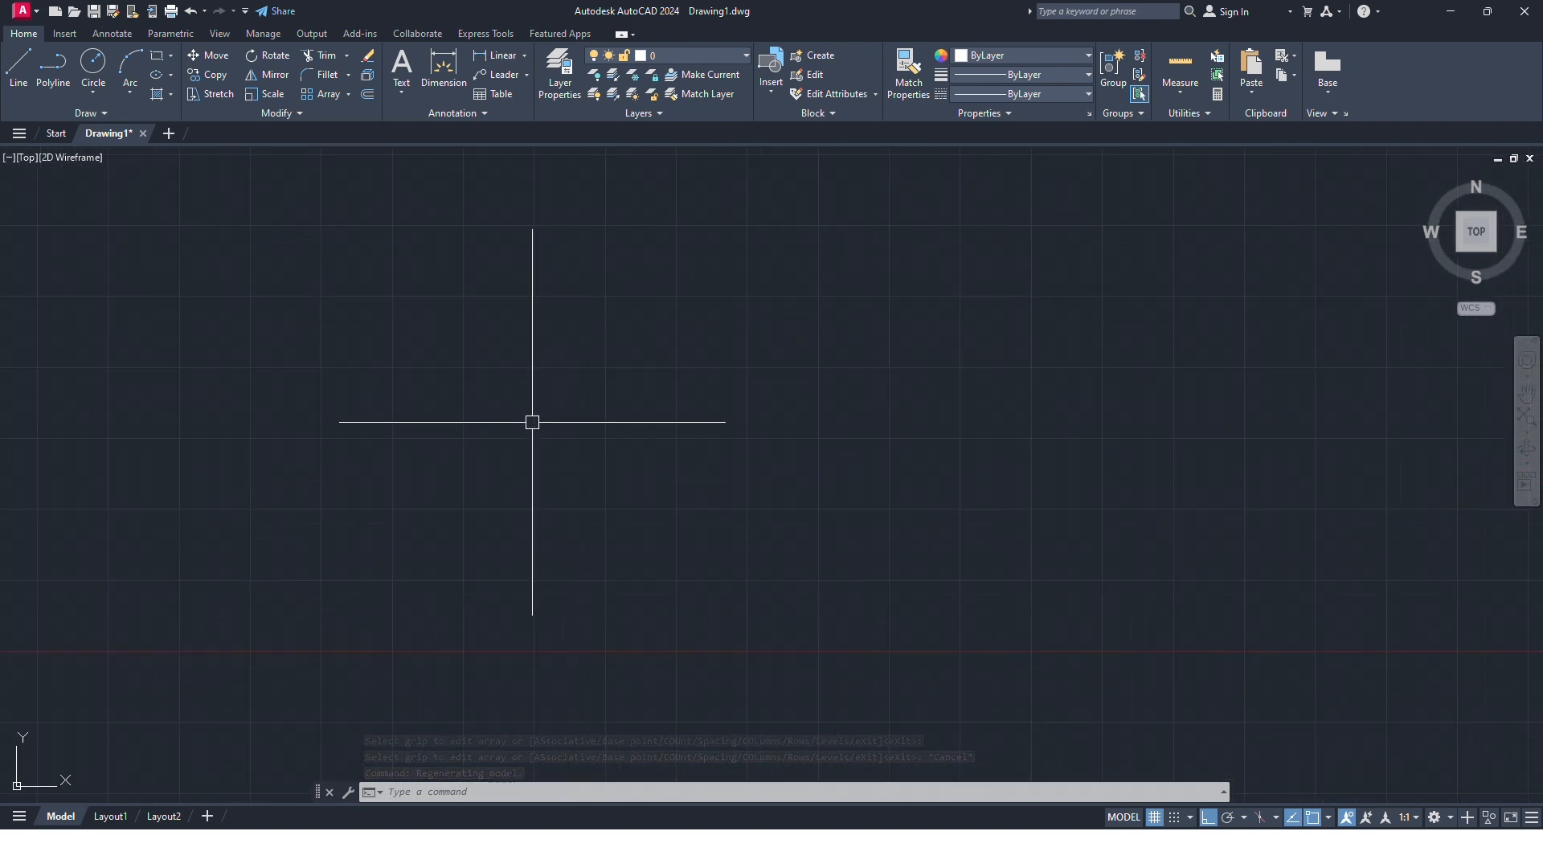
scroll(532, 421, down, 2)
middle_drag(557, 415, 704, 457)
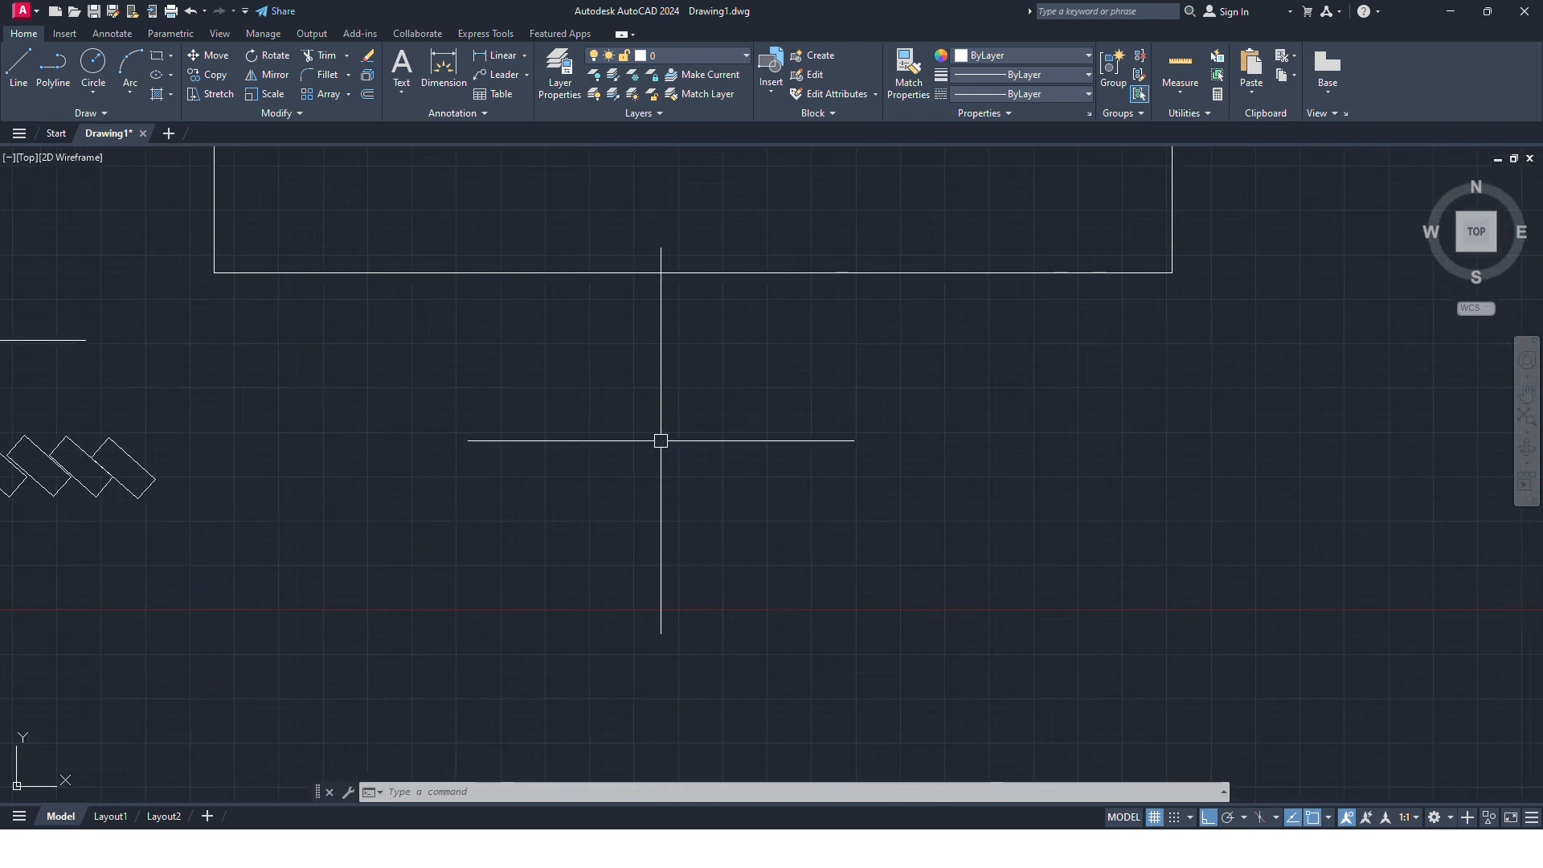
text(rec)
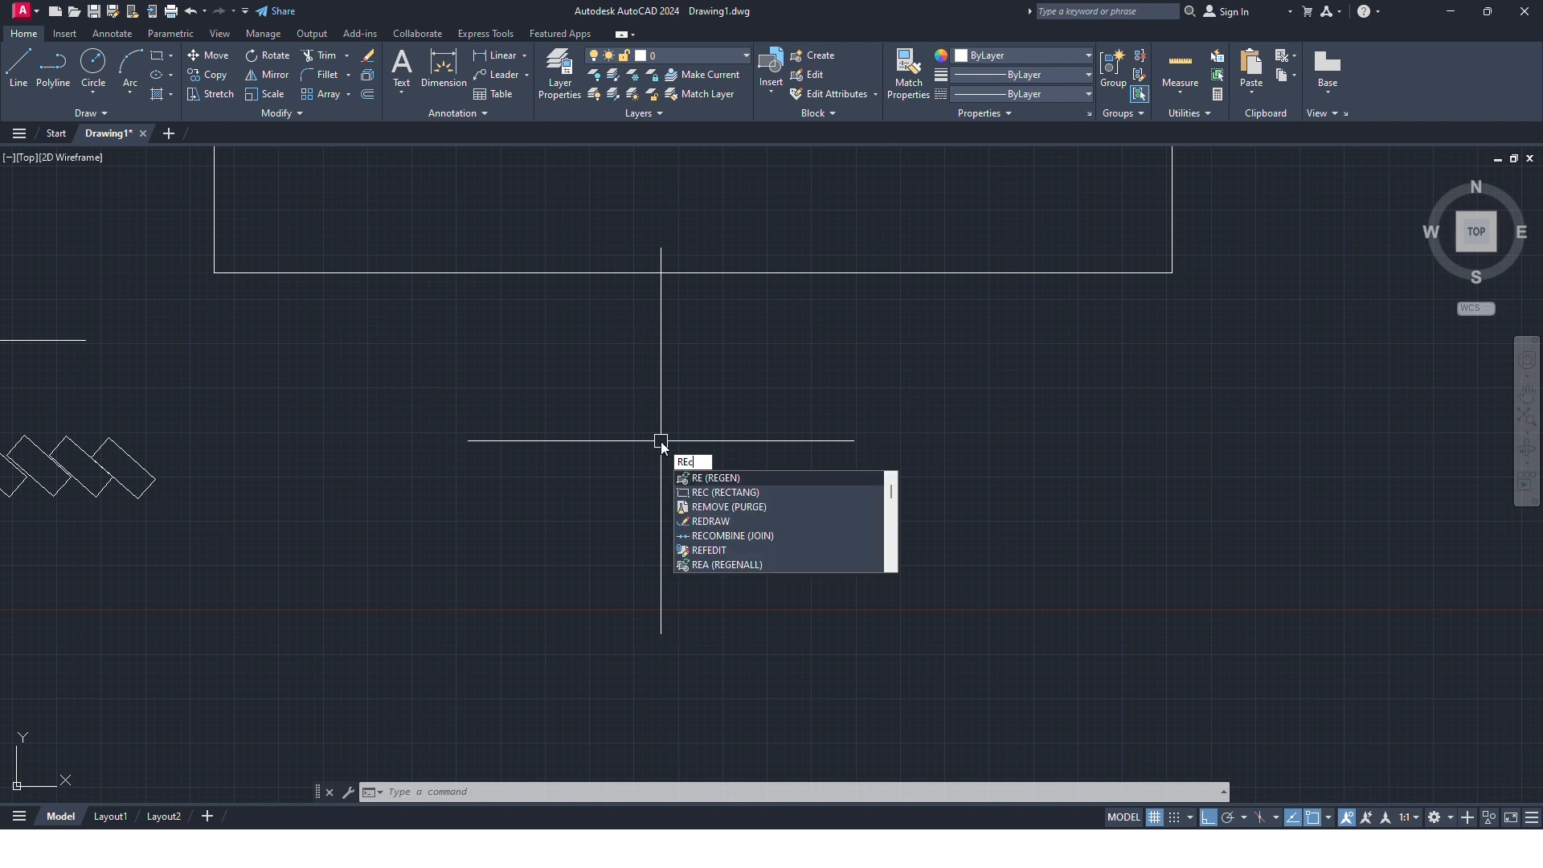
key(Return)
click(621, 372)
scroll(665, 586, up, 2)
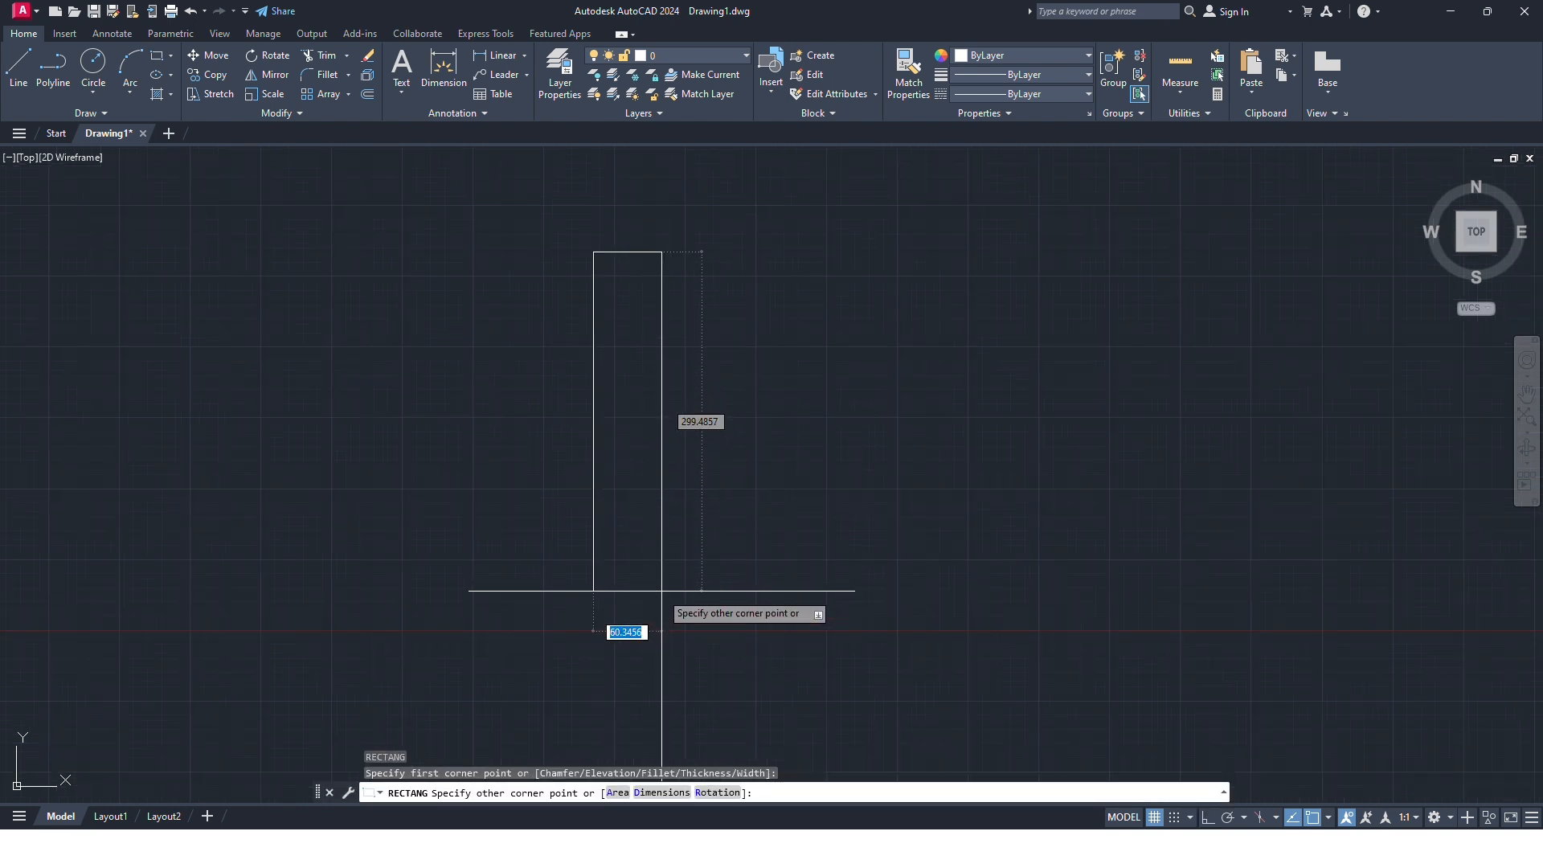
click(660, 595)
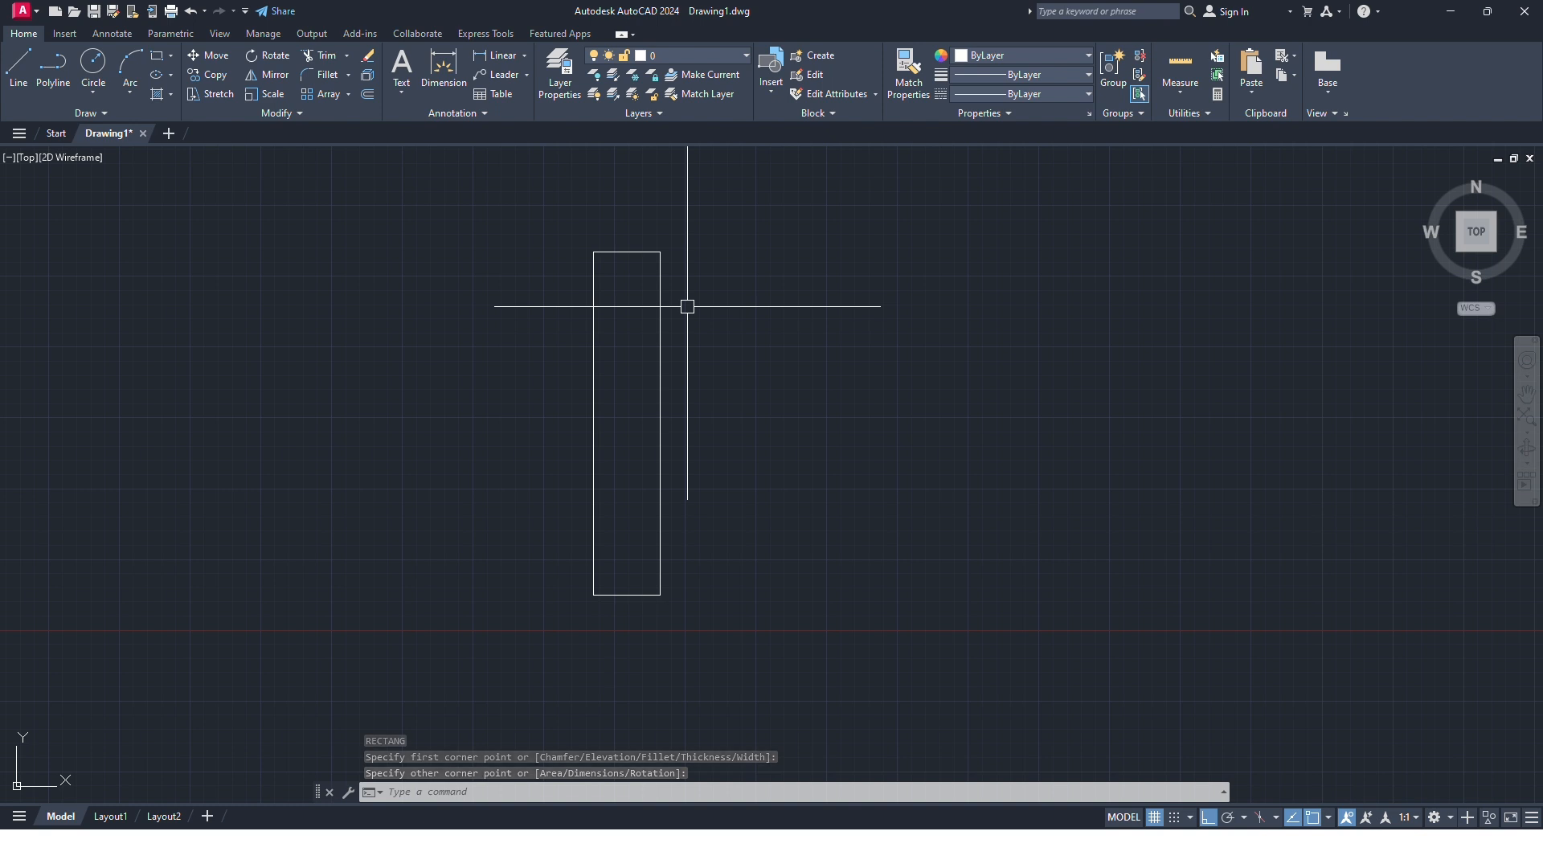
- Offset the tall rectangle outward by a distance of 20
click(367, 94)
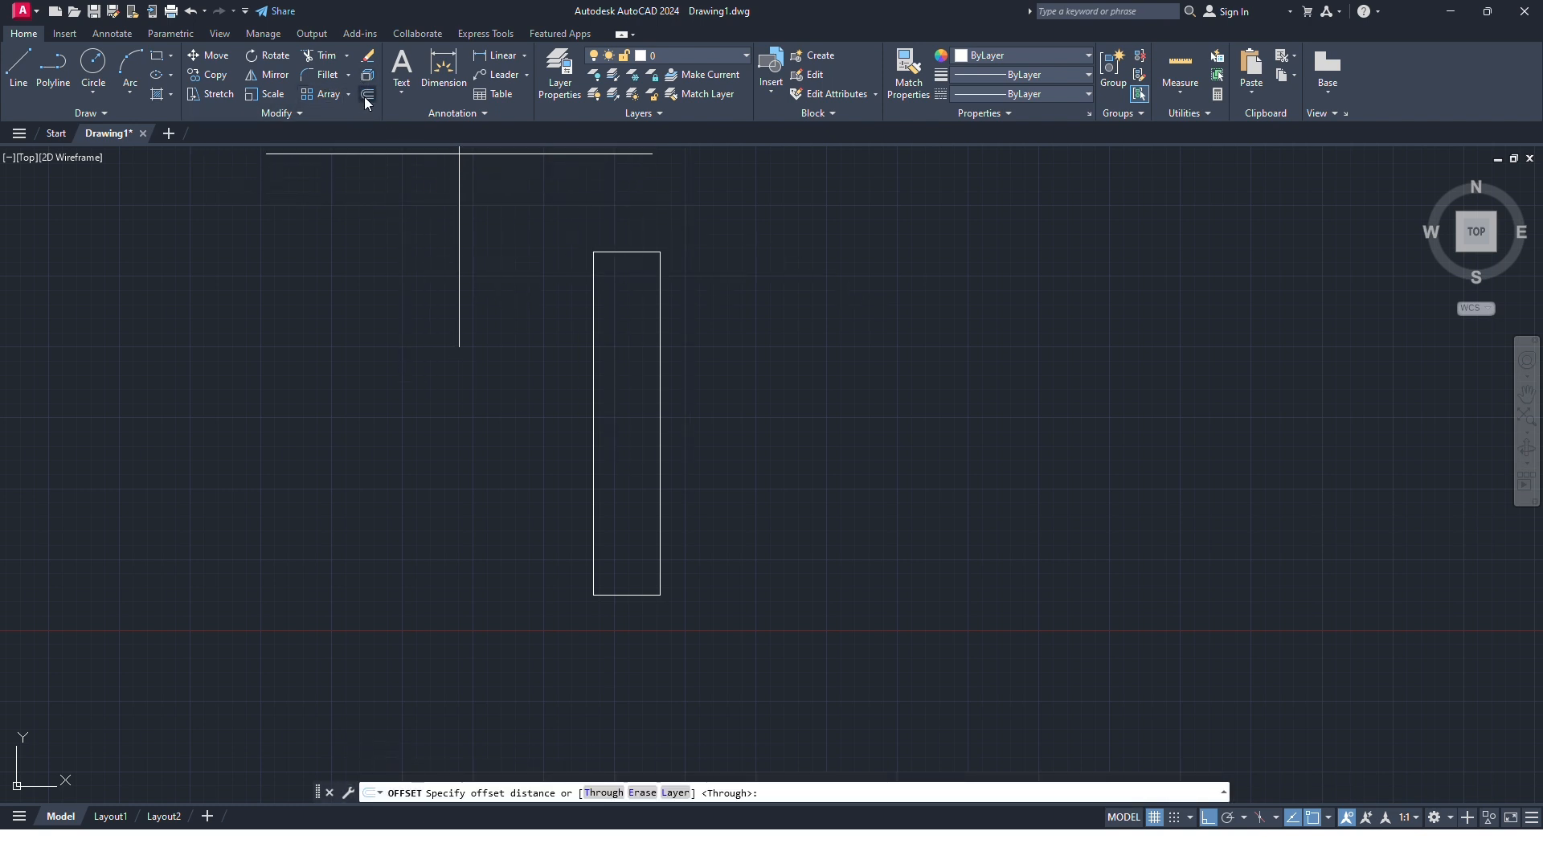
key(Escape)
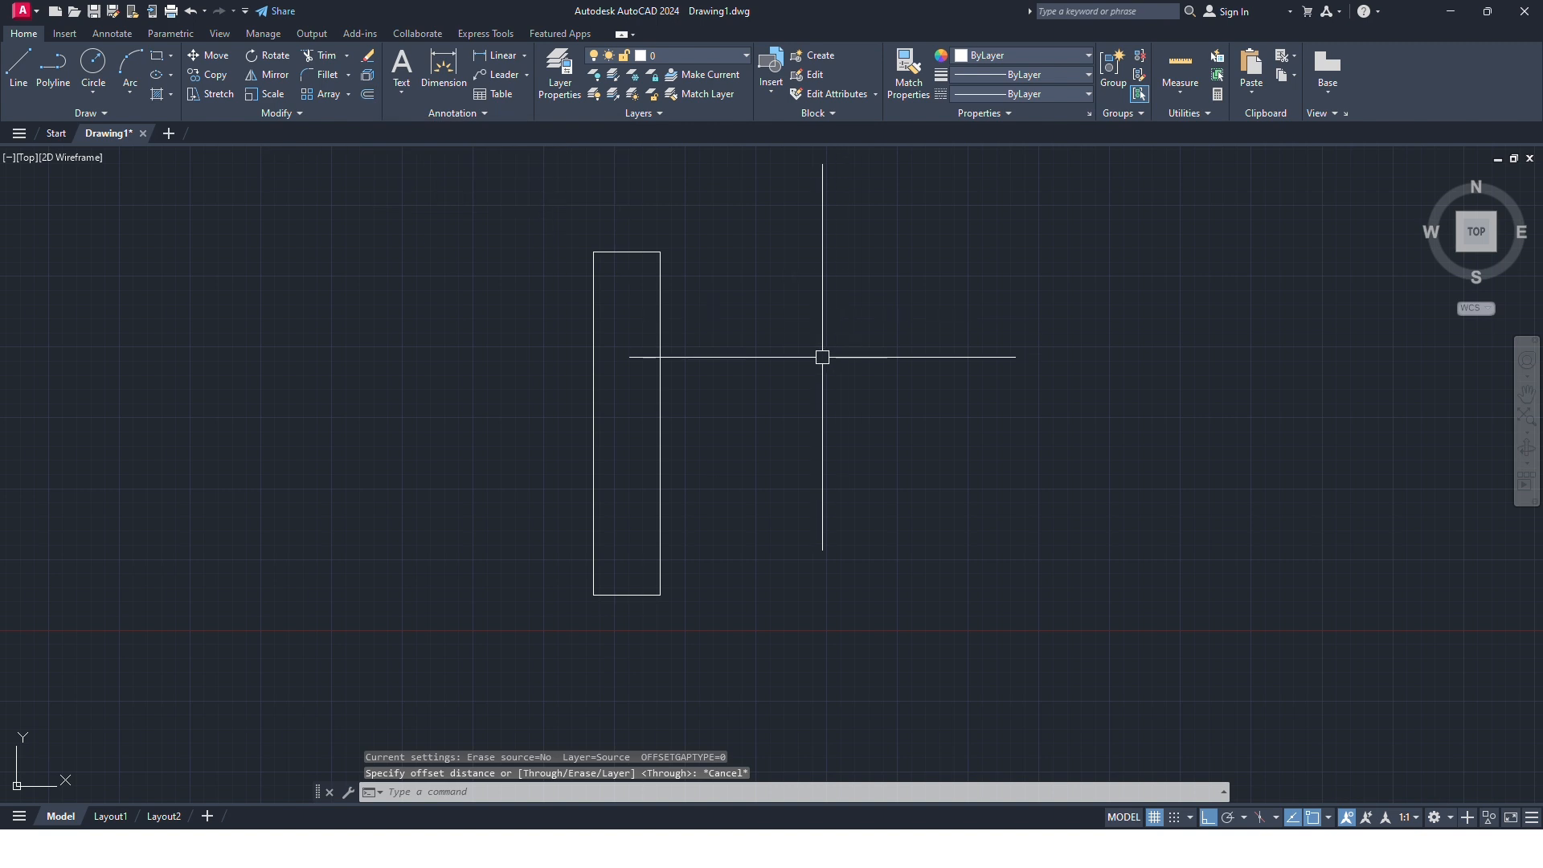
text(O)
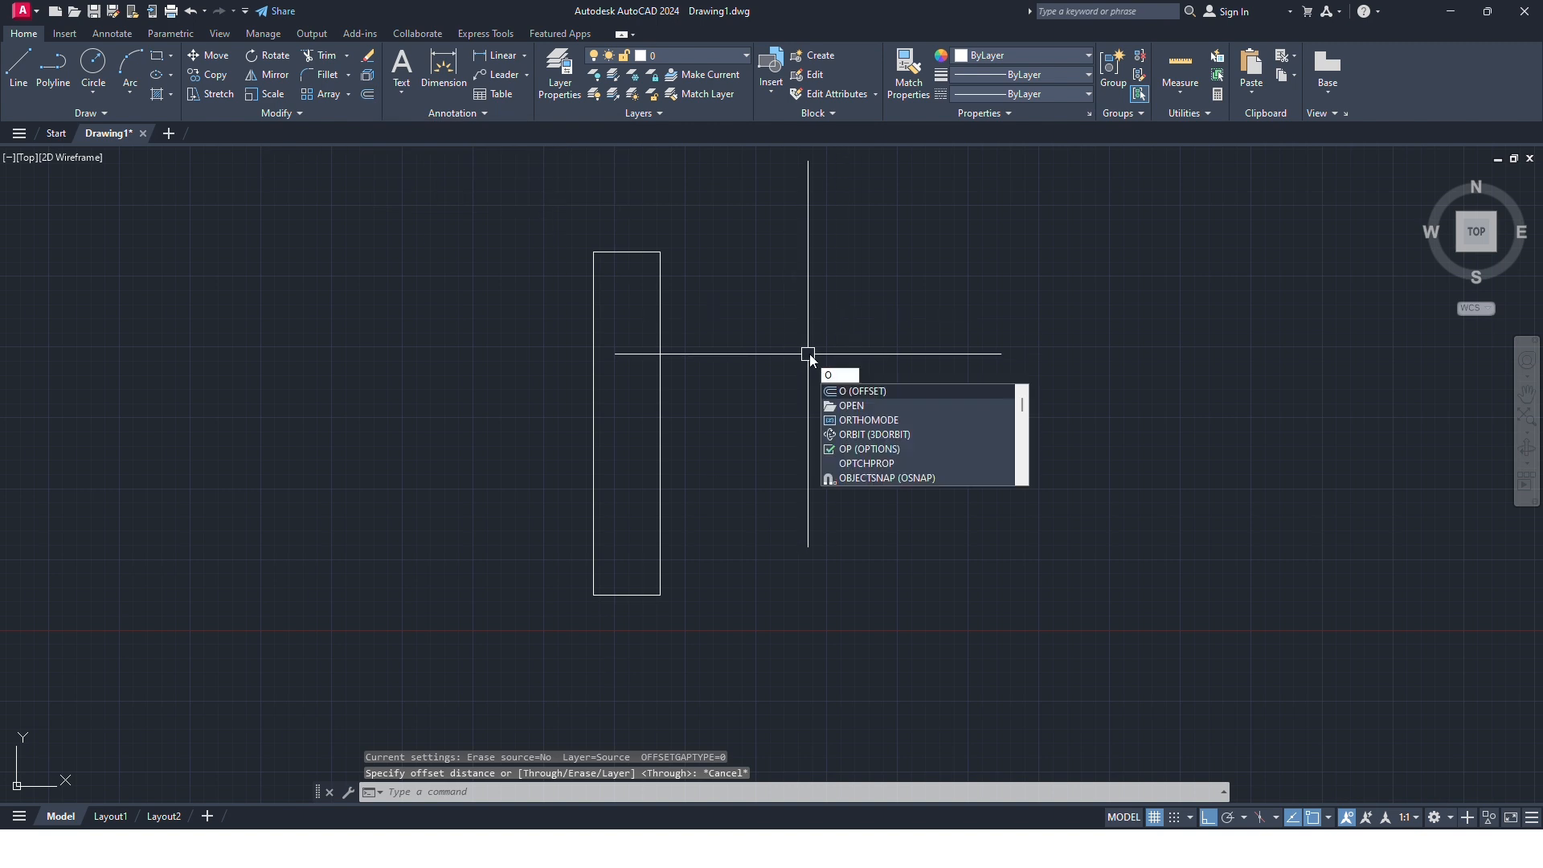
key(Return)
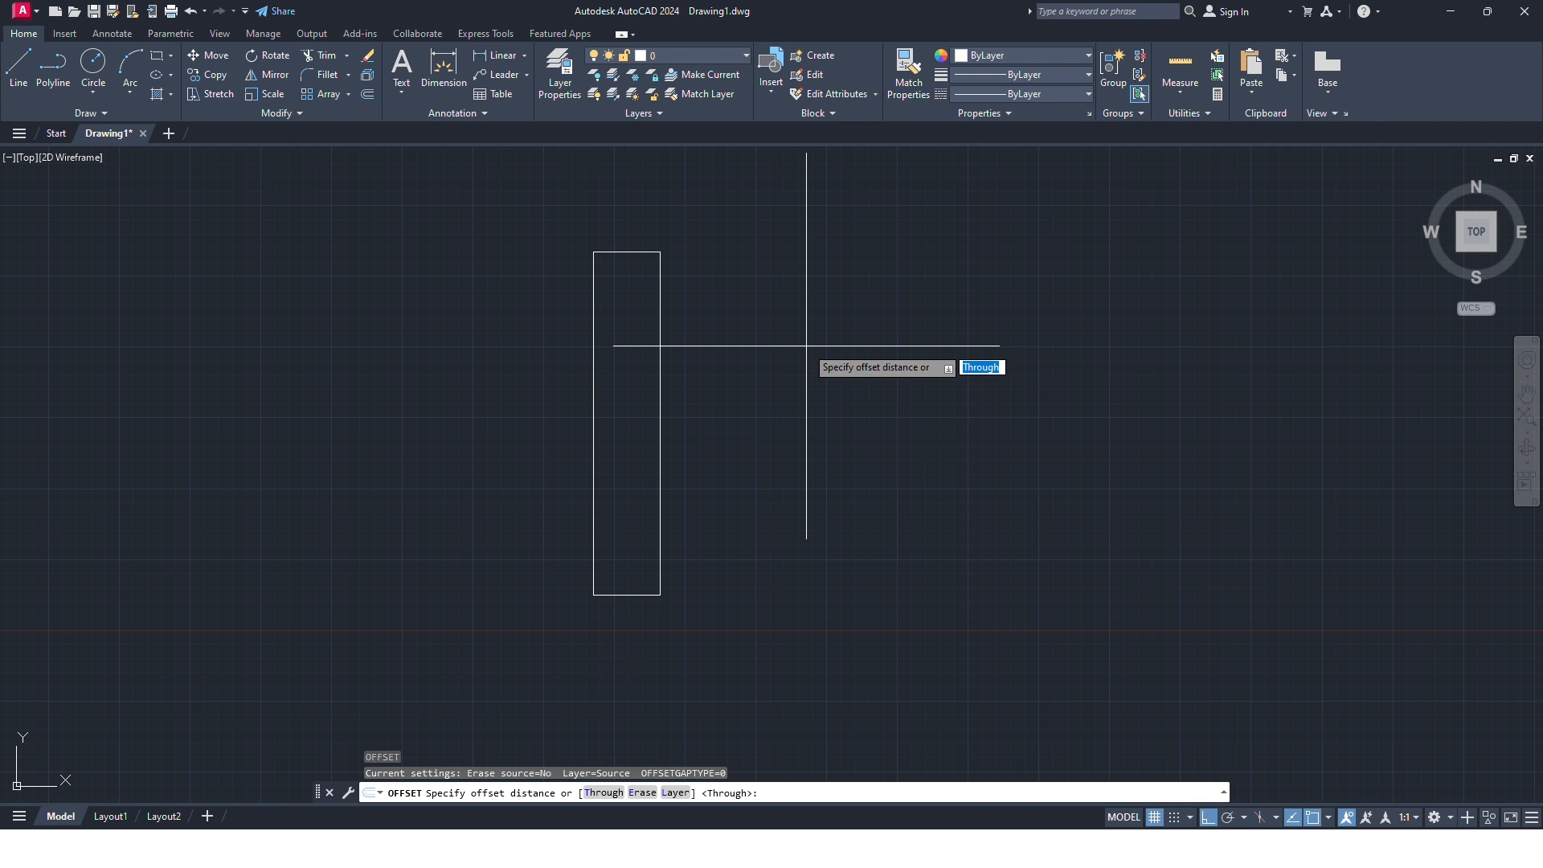
click(593, 594)
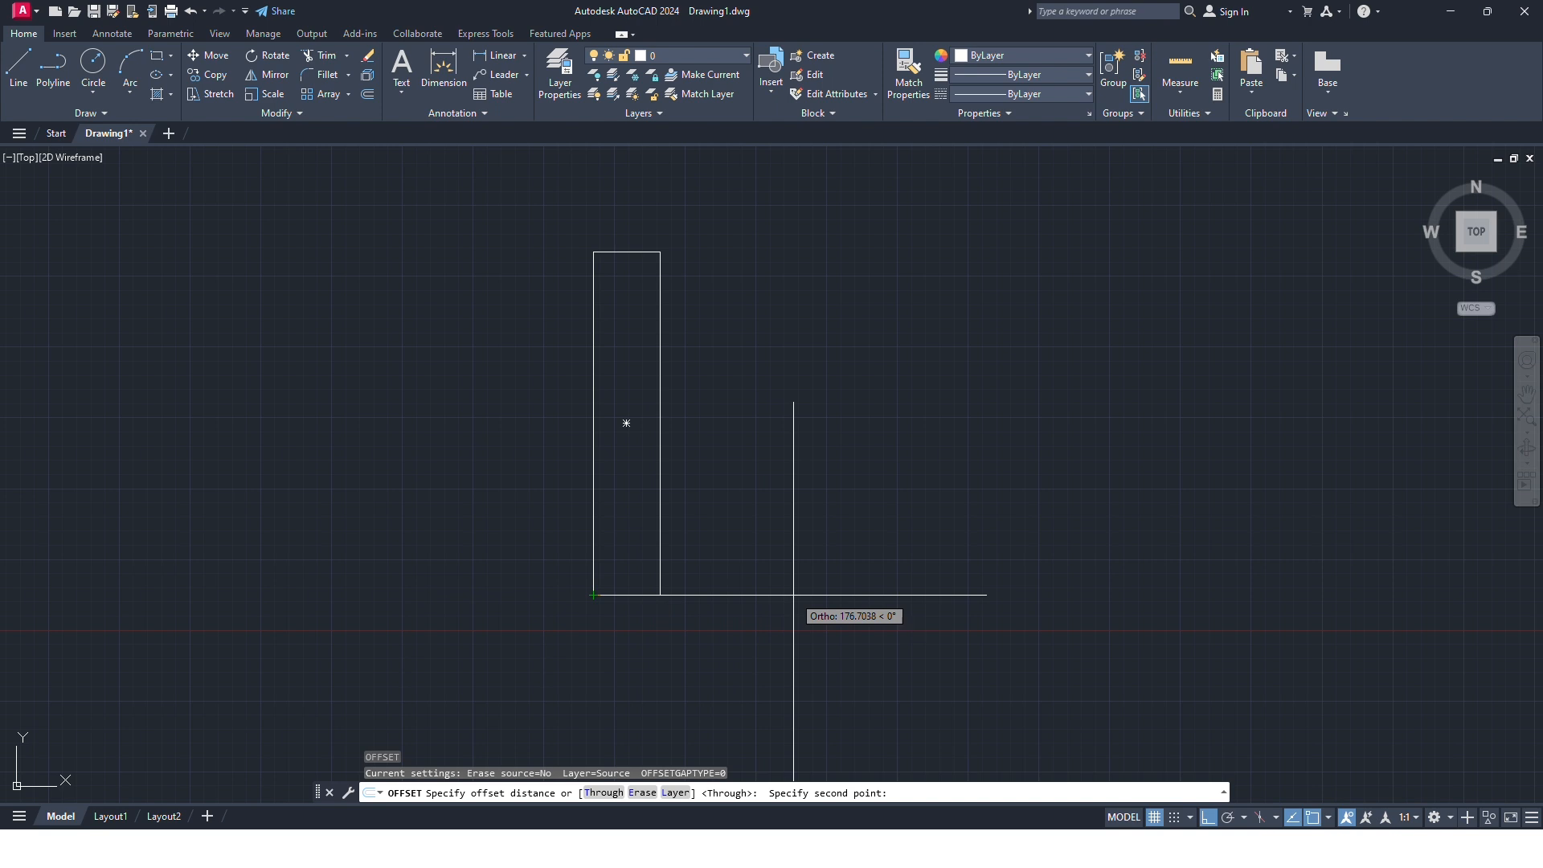
text(20)
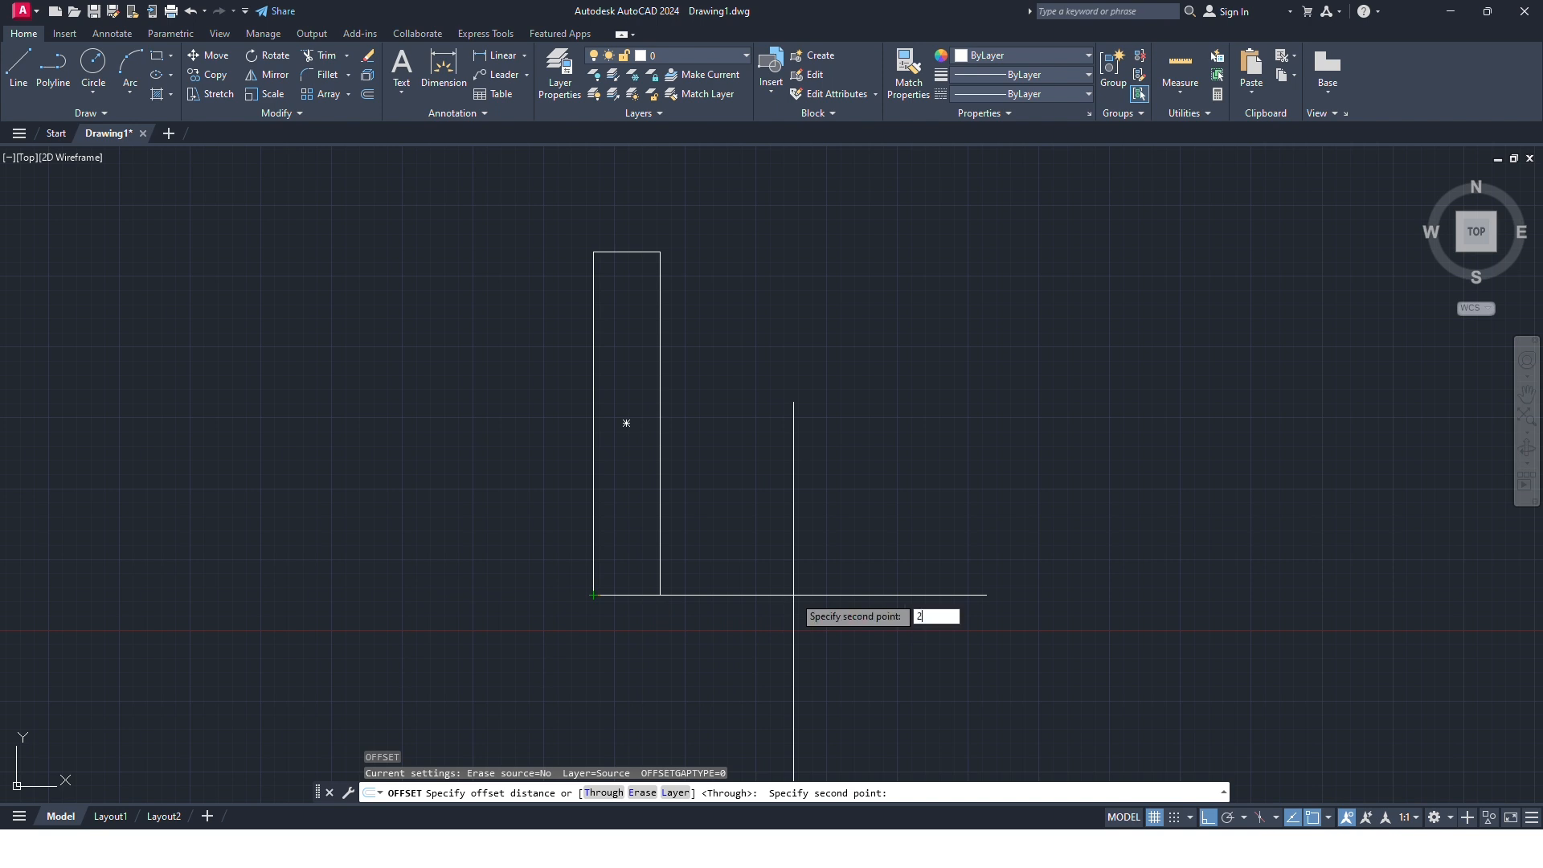
key(Return)
click(660, 547)
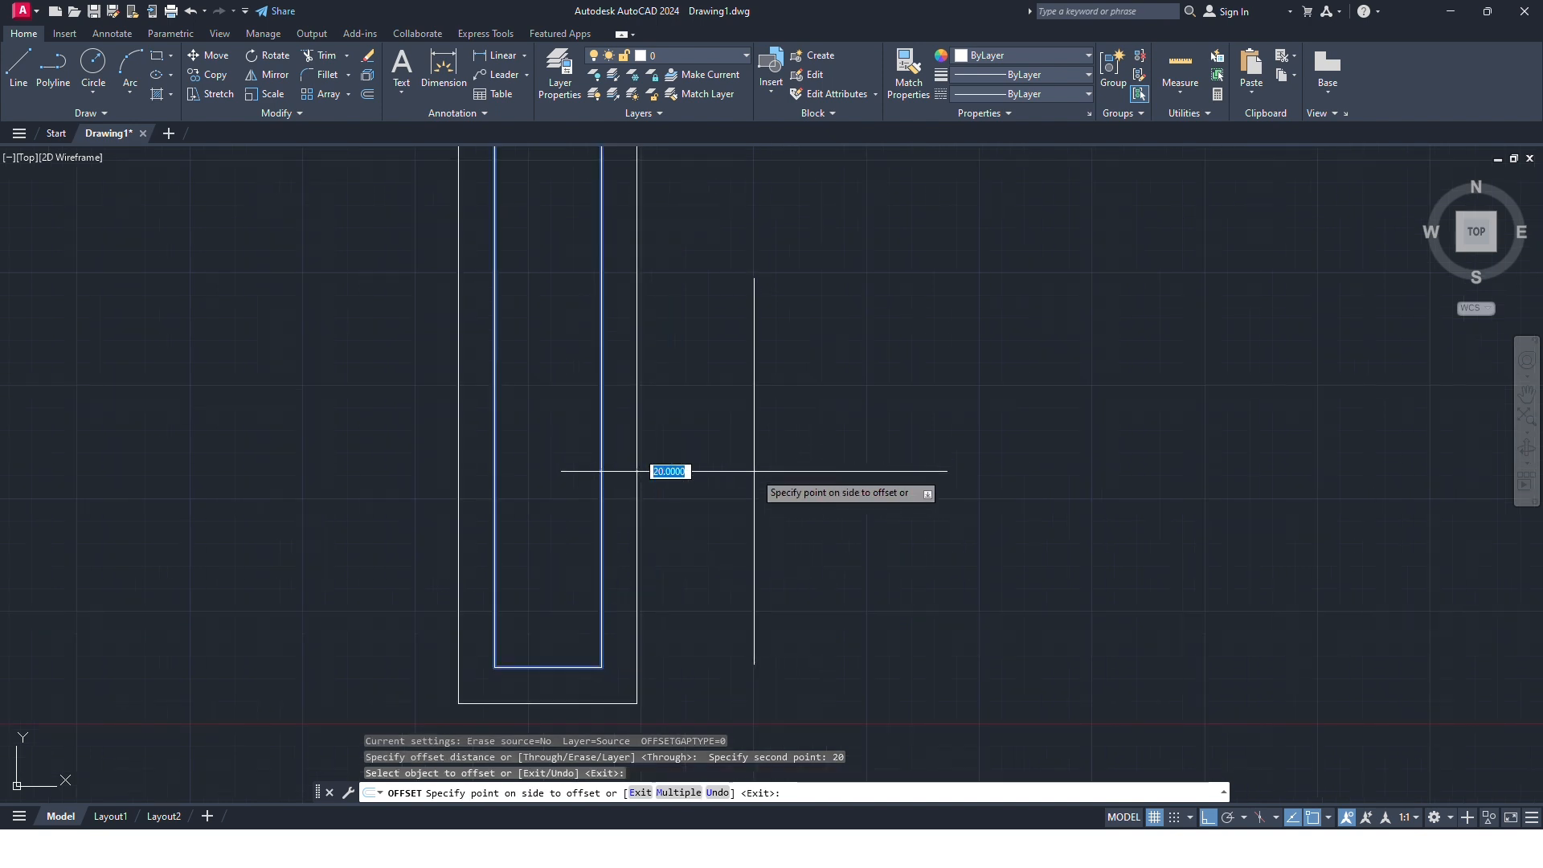
click(708, 482)
scroll(708, 482, up, 2)
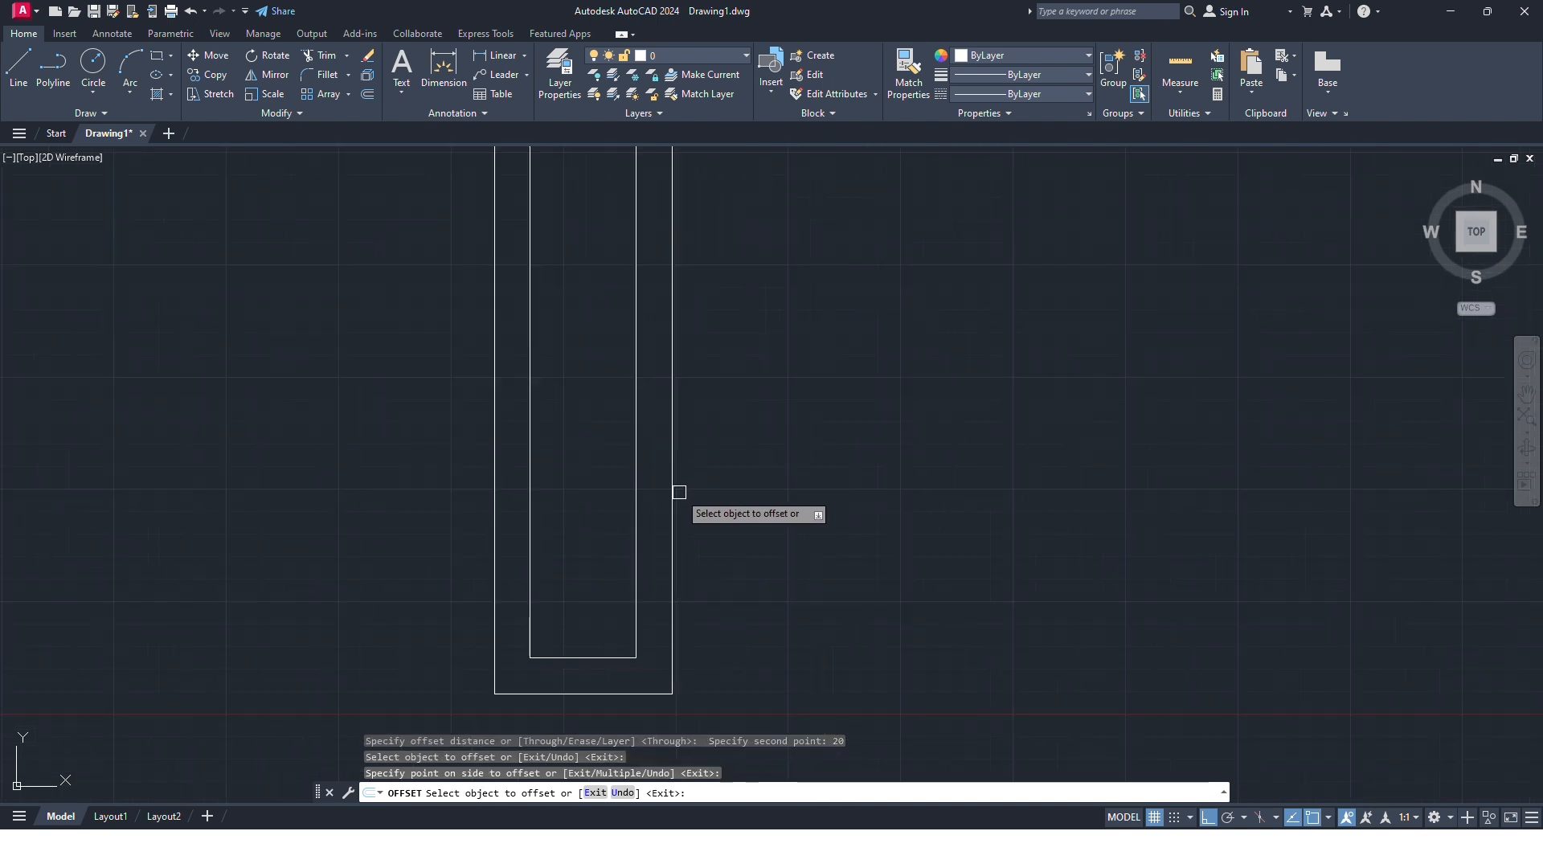
- Offset the outermost rectangle outward by 20 five more times to form seven nested rectangles, and end the Offset command
click(673, 526)
click(794, 527)
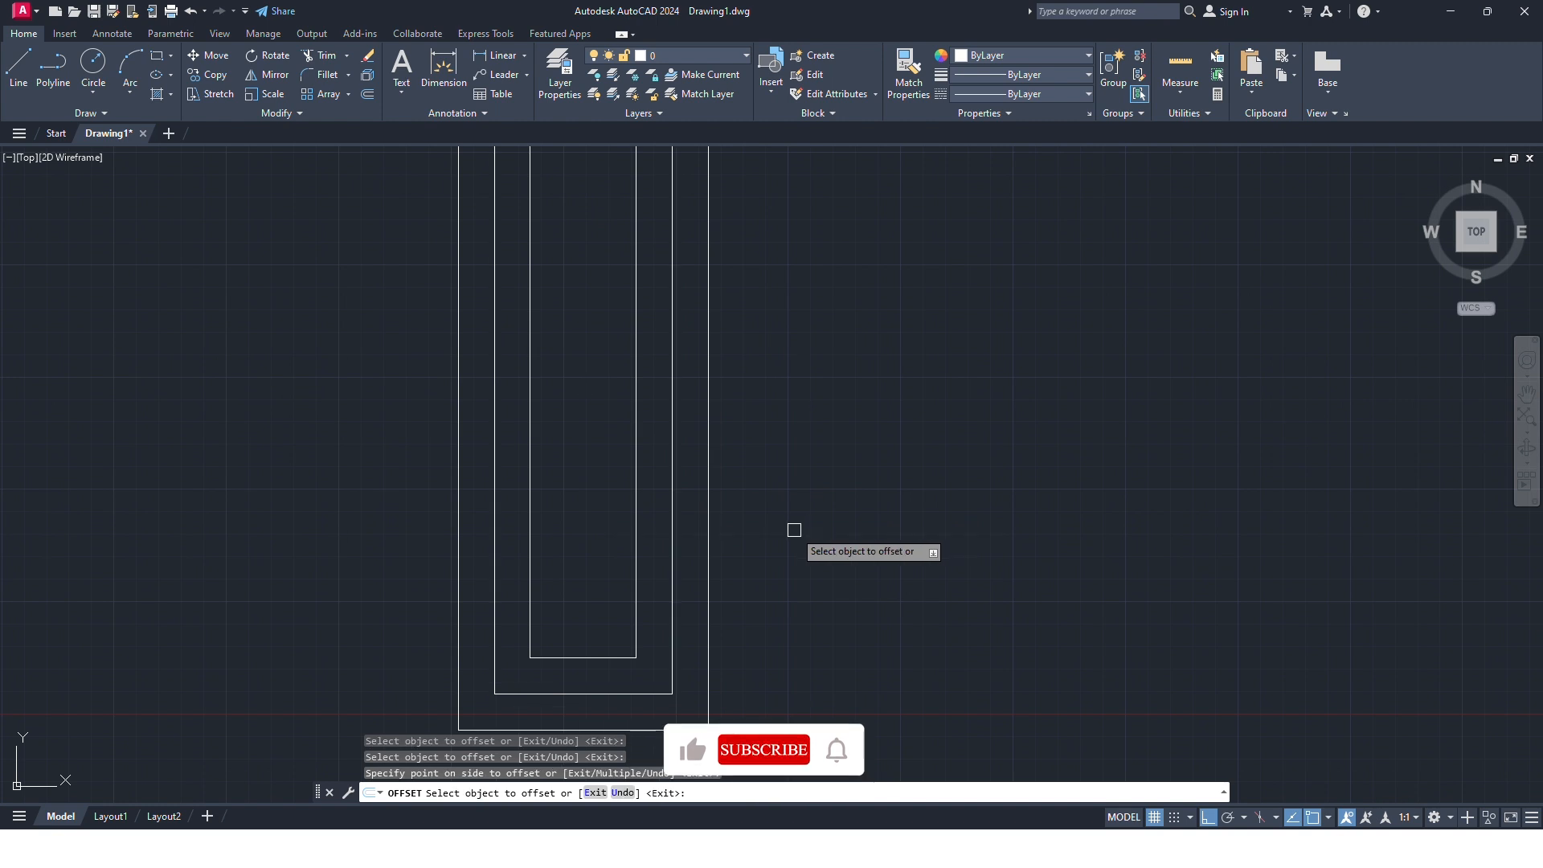
scroll(795, 527, down, 4)
click(761, 528)
click(854, 540)
click(774, 535)
click(798, 538)
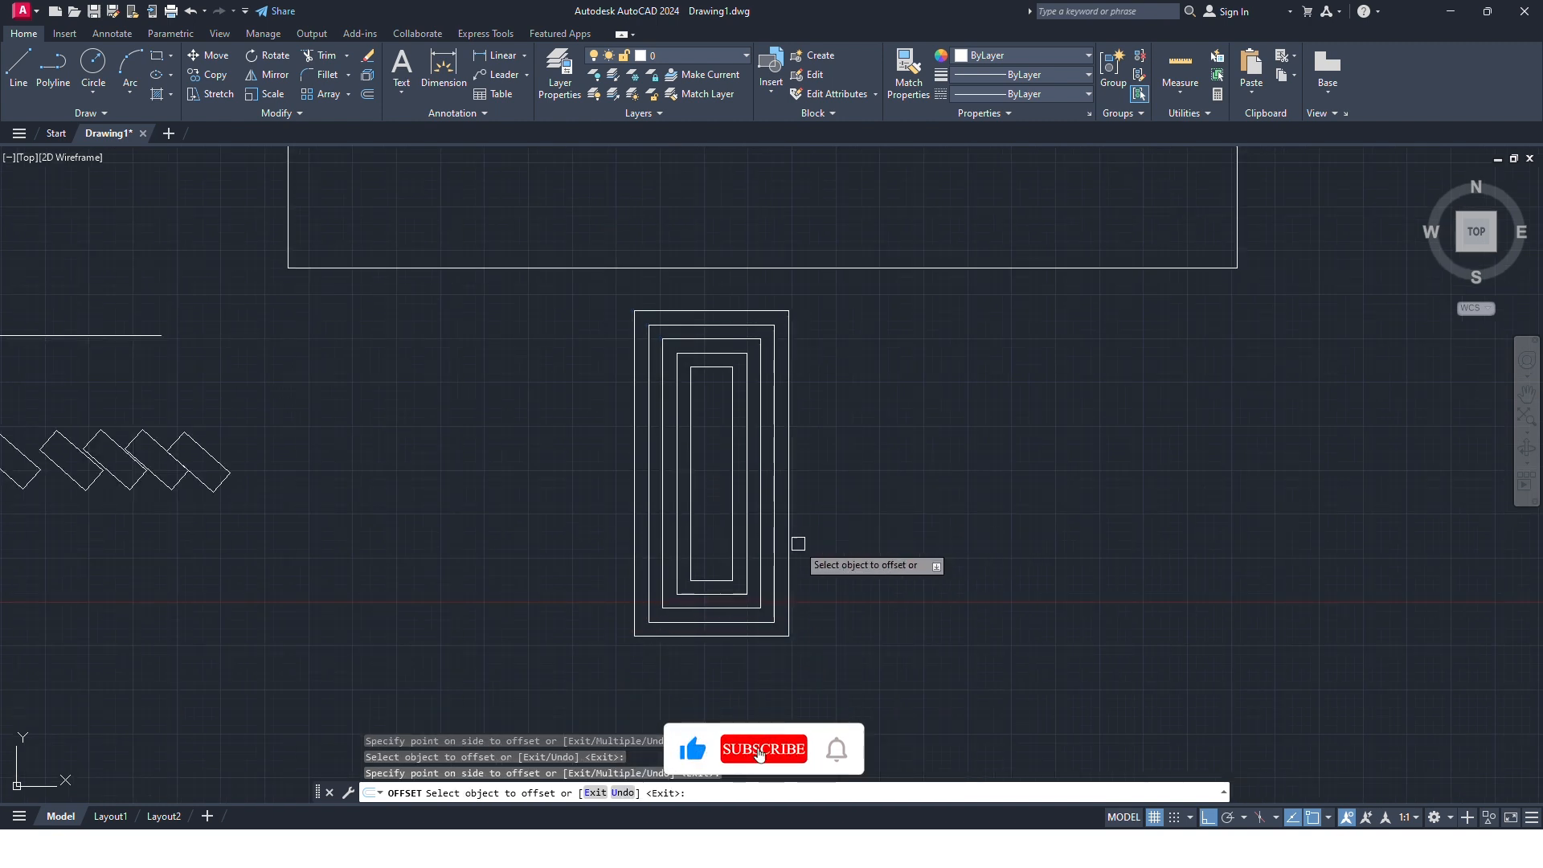
click(788, 536)
click(793, 536)
click(793, 536)
click(857, 540)
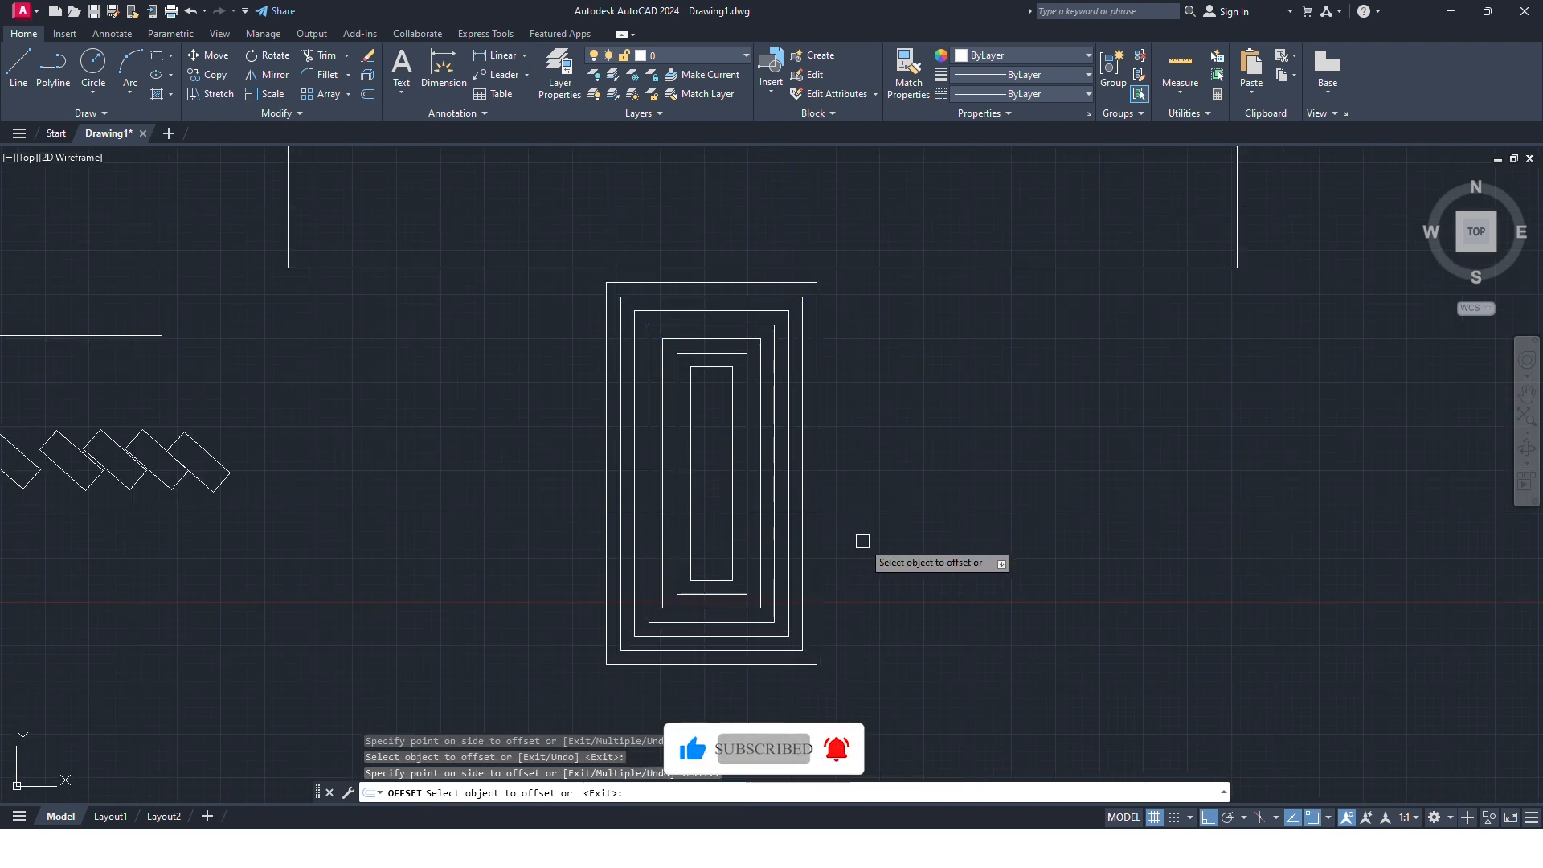
key(Escape)
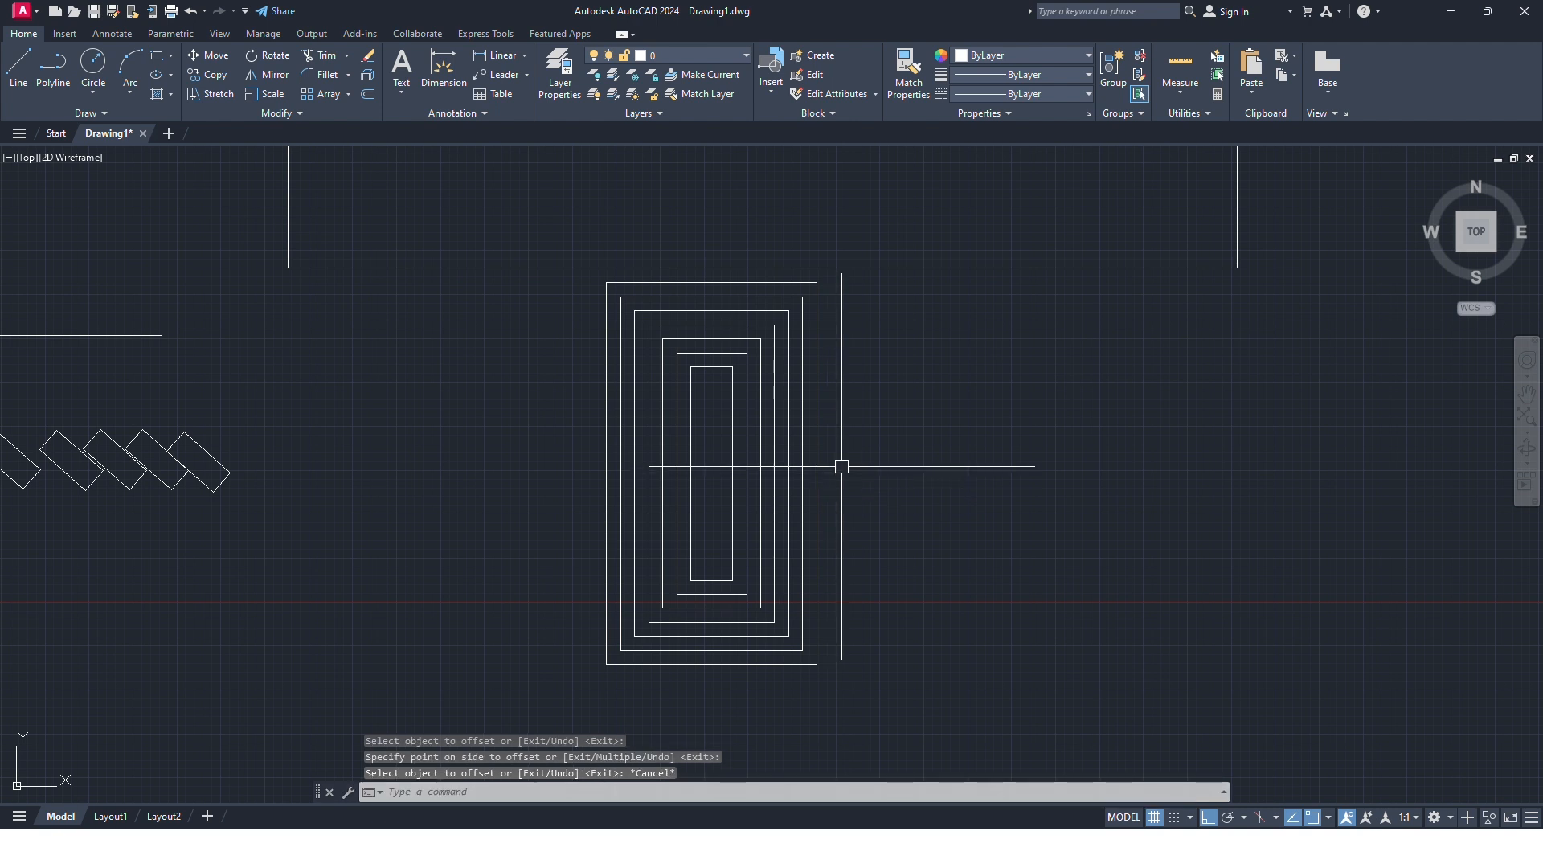
scroll(635, 312, up, 2)
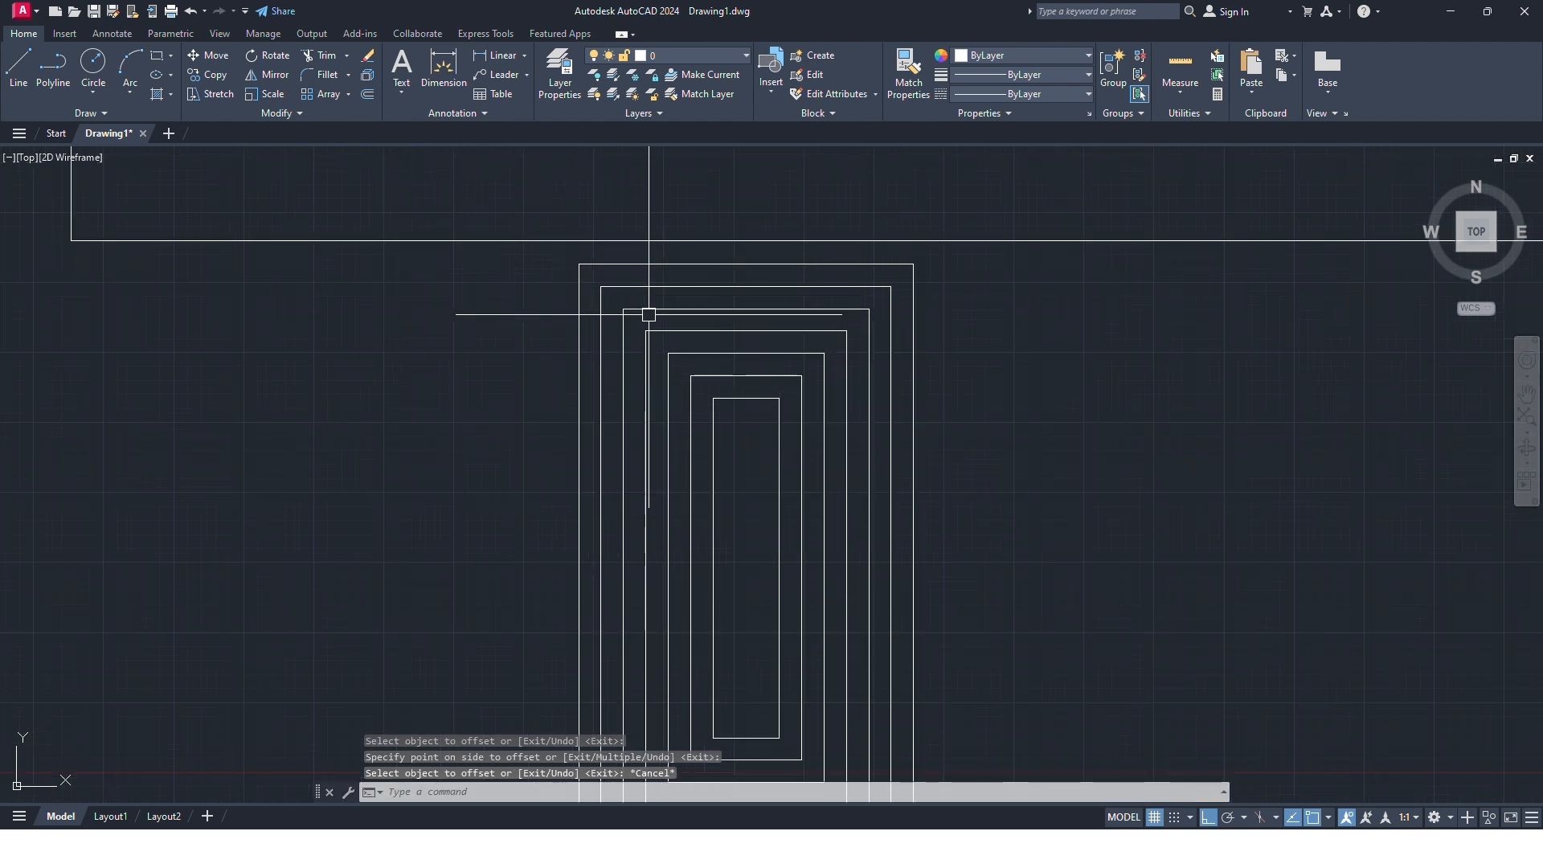
scroll(644, 310, down, 4)
middle_drag(685, 350, 730, 349)
scroll(728, 346, up, 2)
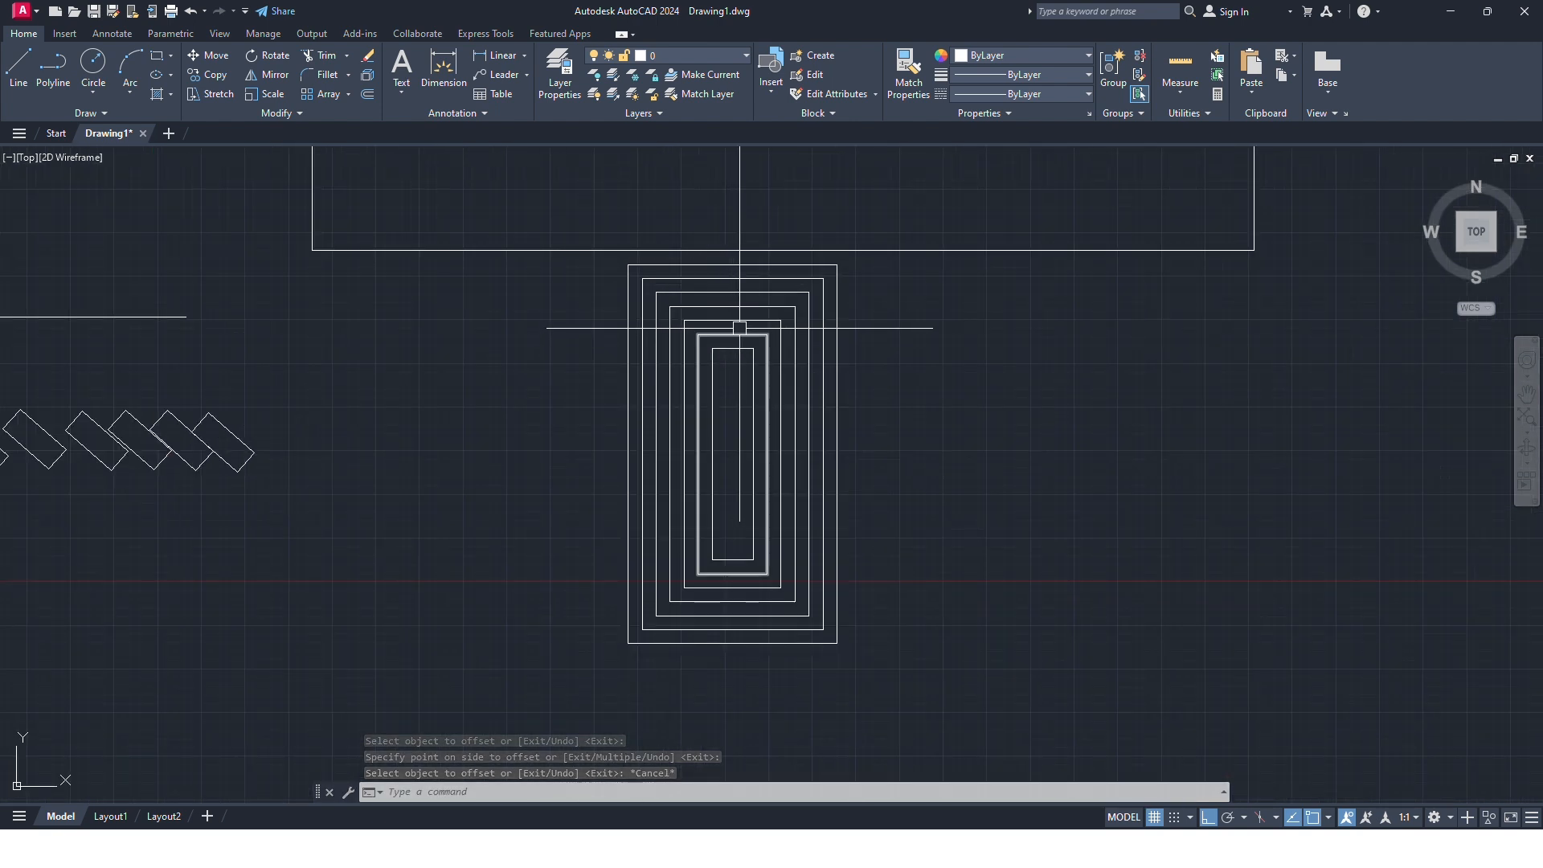
scroll(828, 273, down, 4)
middle_drag(843, 289, 850, 356)
scroll(853, 369, up, 2)
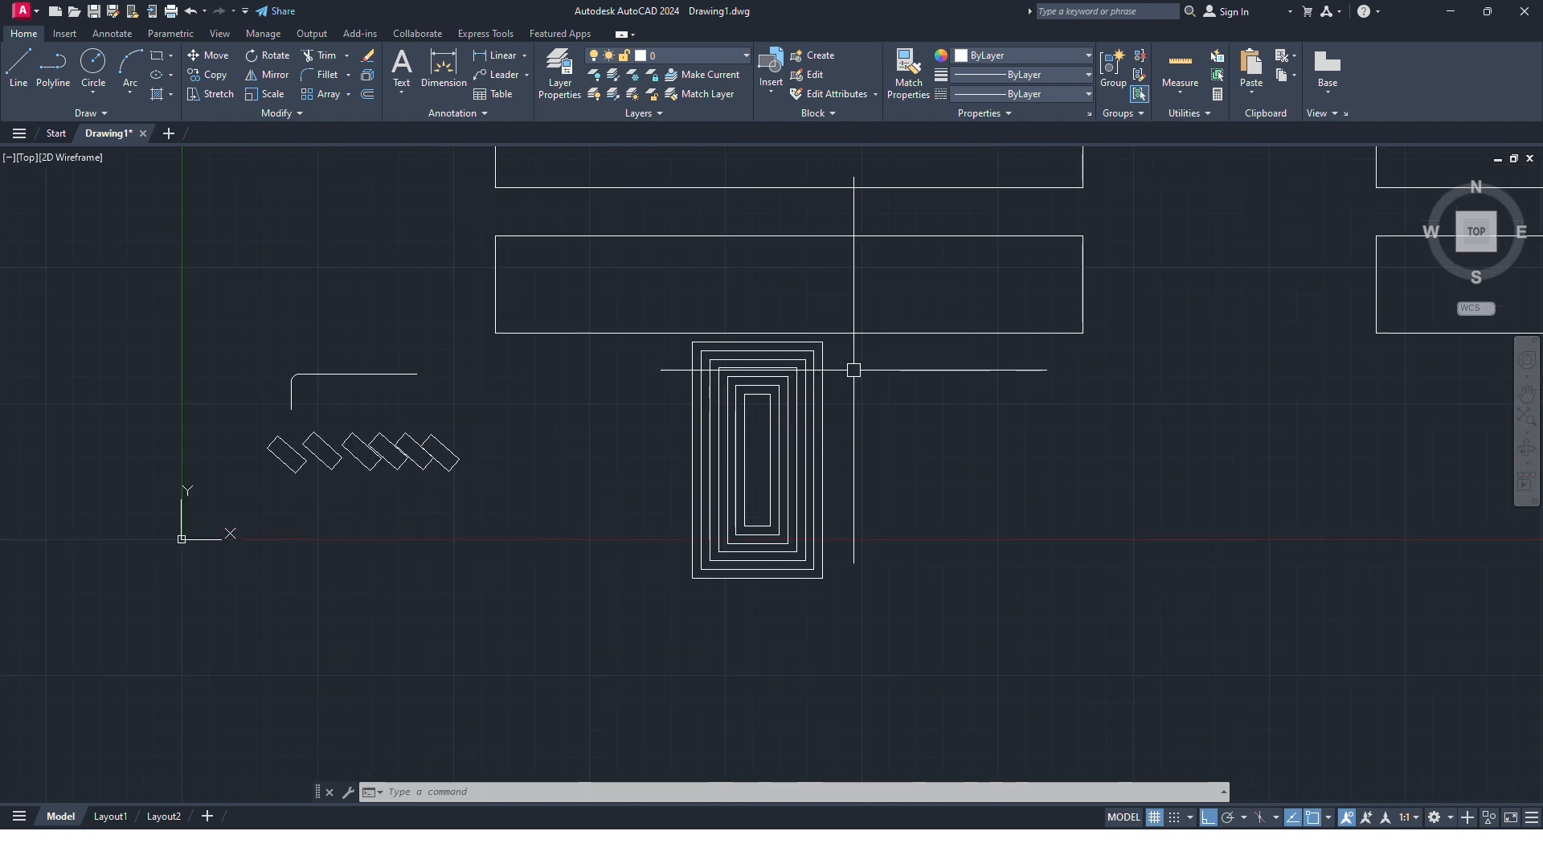
click(853, 370)
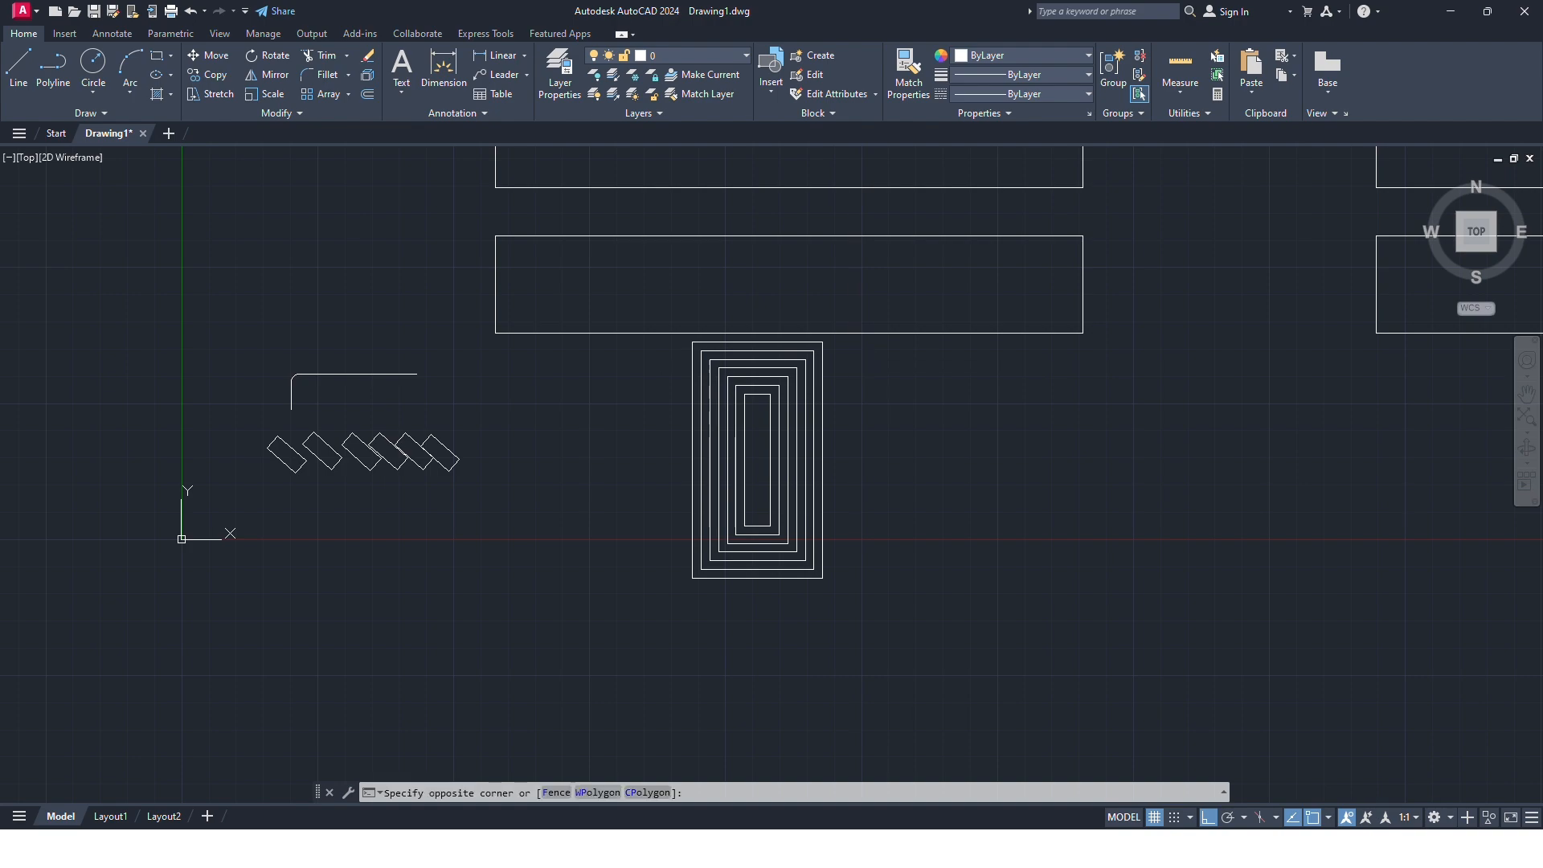
click(472, 444)
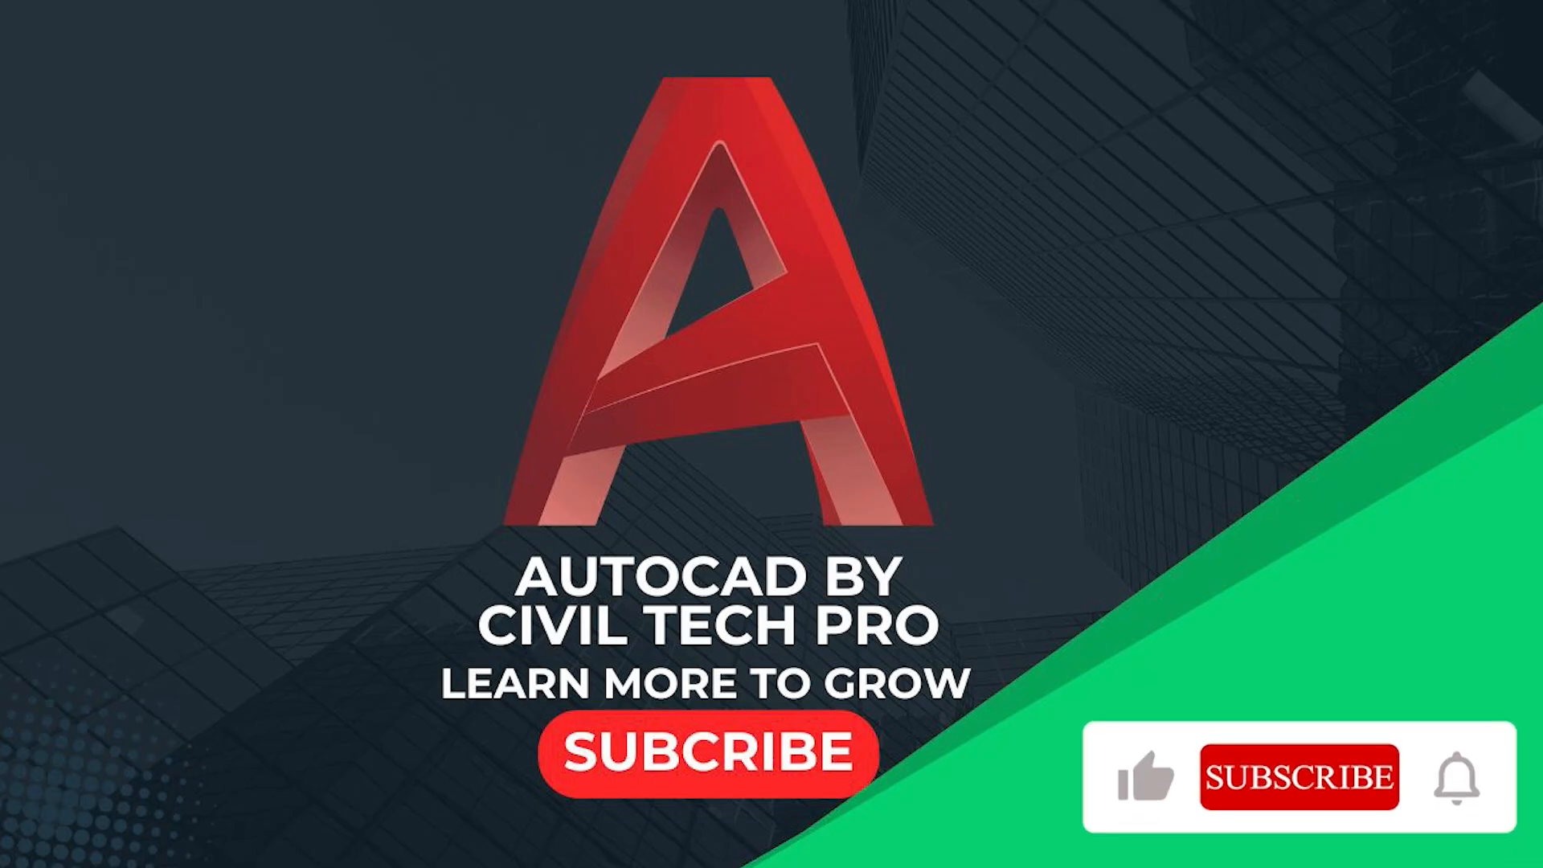